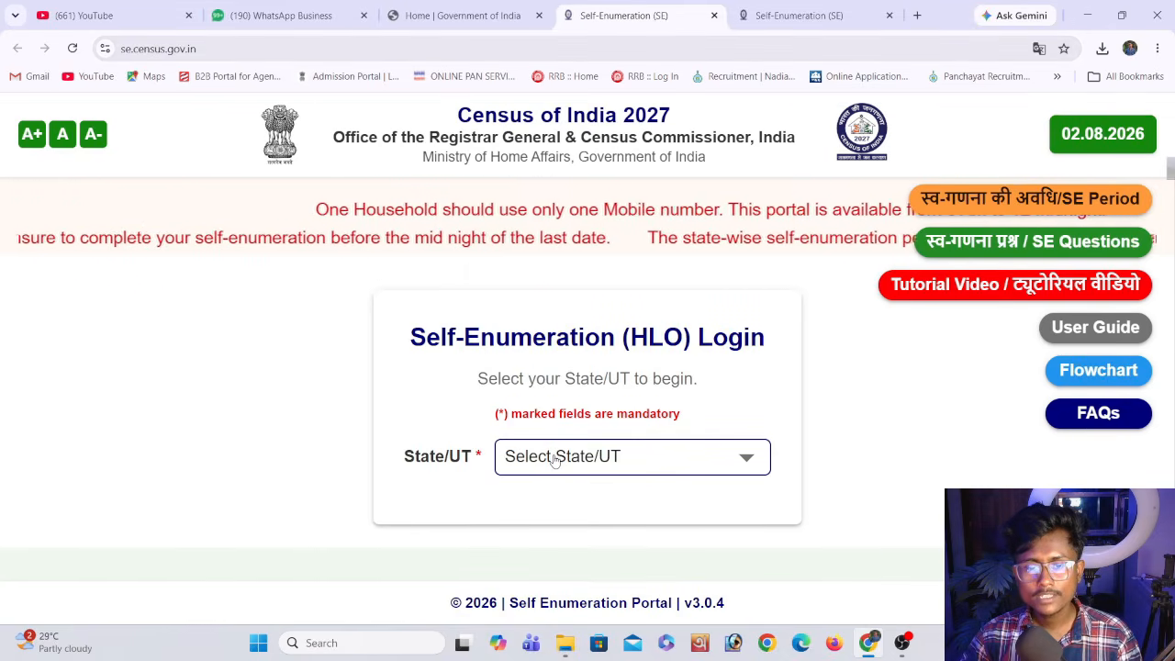
Choose West Bengal as the State/UT for the self-enumeration login and acknowledge the welcome notice
{"action": "left_click", "coordinate": [555, 452]}
{"action": "scroll", "coordinate": [542, 441], "scroll_direction": "down", "scroll_amount": 7}
{"action": "scroll", "coordinate": [525, 479], "scroll_direction": "down", "scroll_amount": 2}
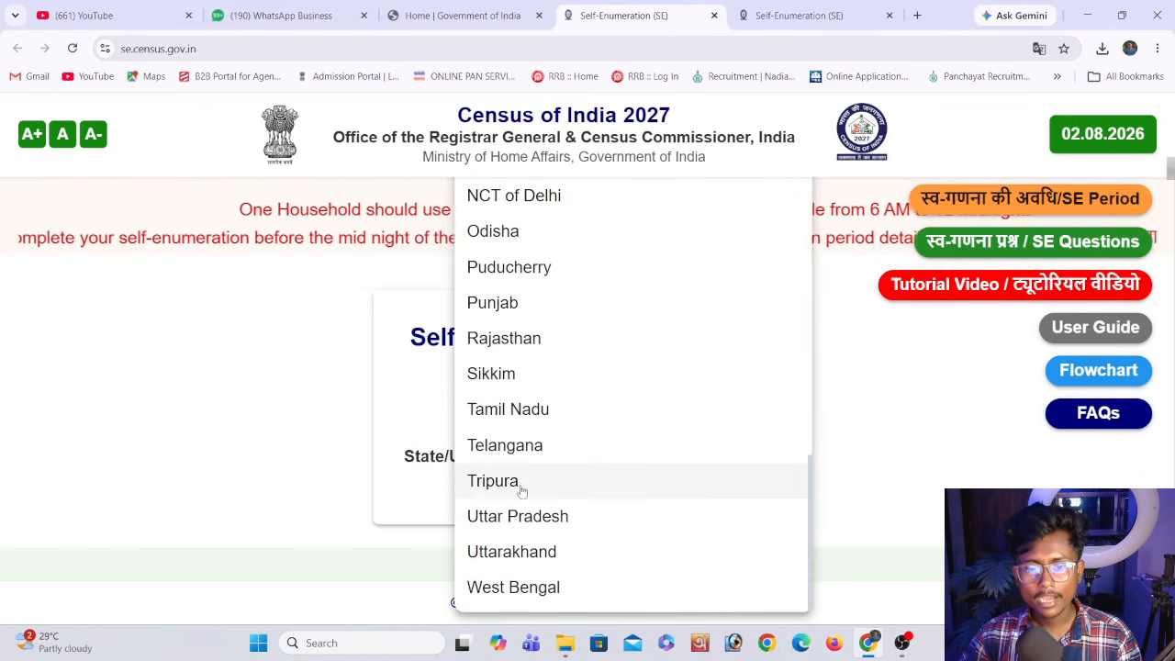
{"action": "left_click", "coordinate": [504, 588]}
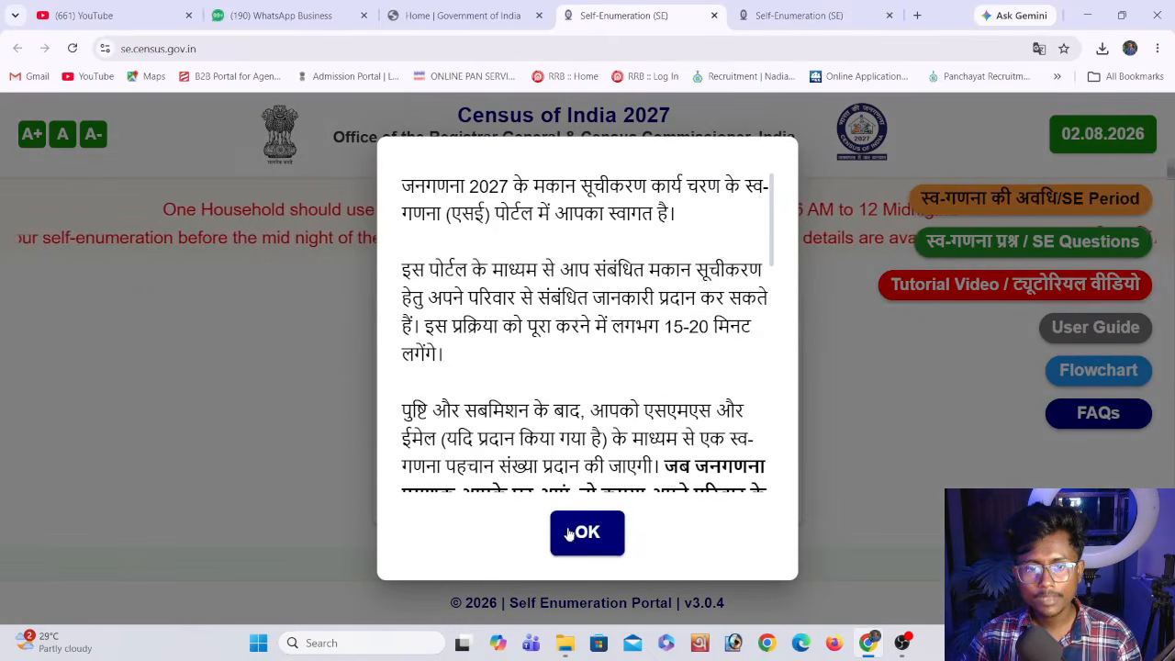
{"action": "left_click", "coordinate": [584, 535]}
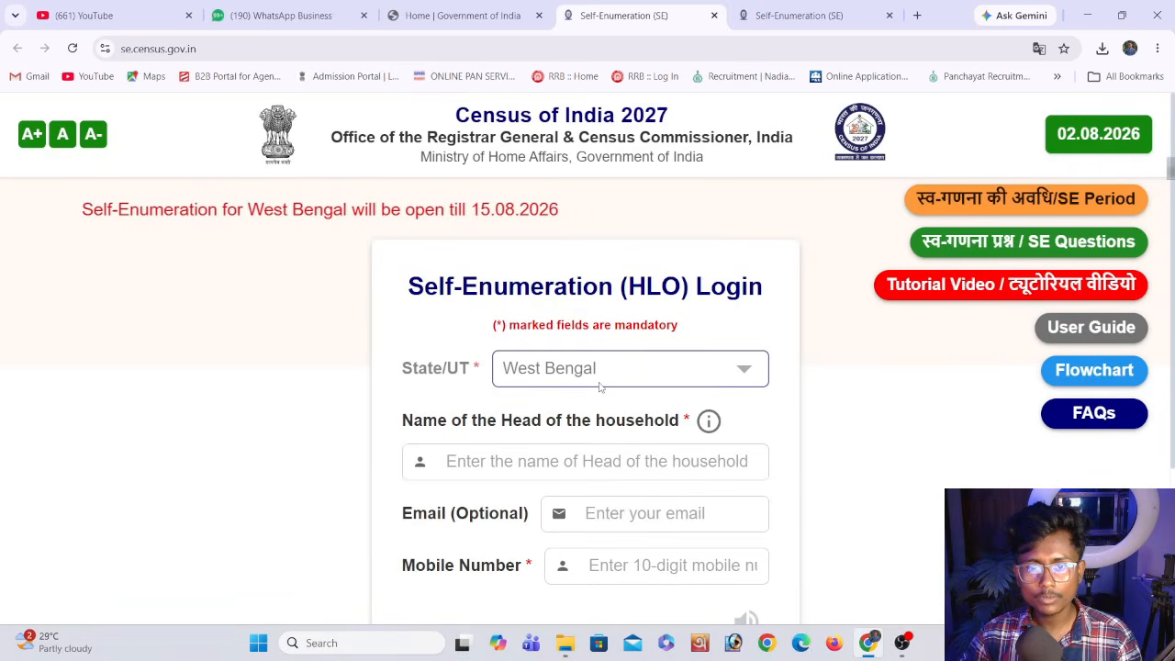
Enter the full name of the head of the household, acknowledging the notice, and fill in the e-mail and mobile number
{"action": "left_click", "coordinate": [563, 464]}
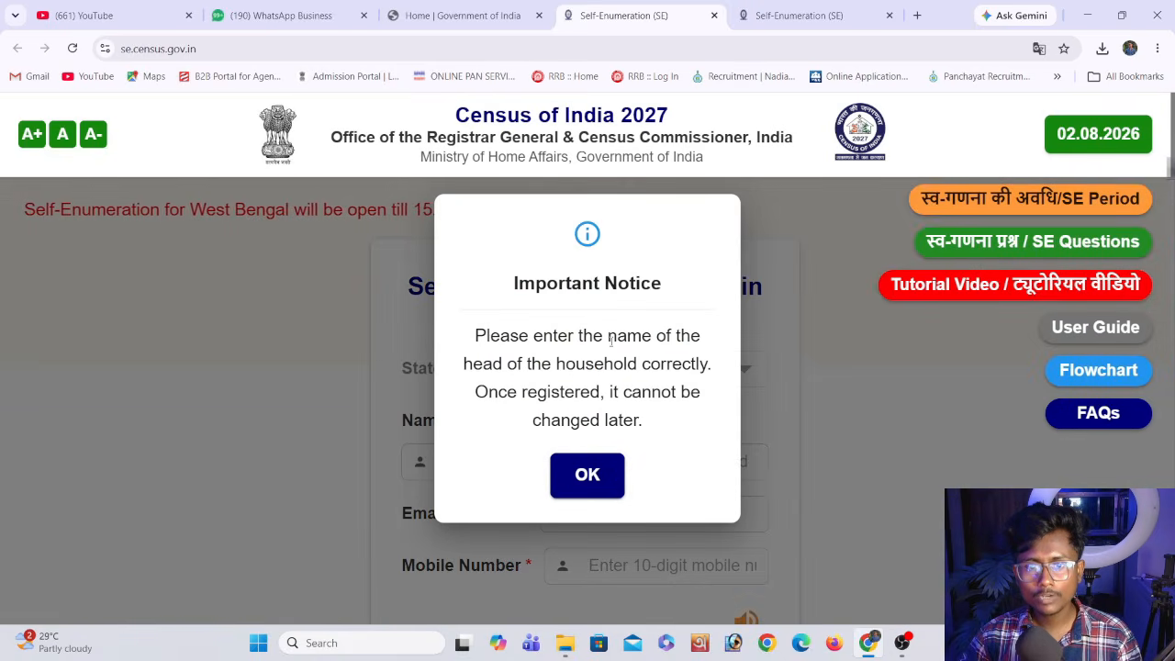
{"action": "left_click", "coordinate": [563, 484]}
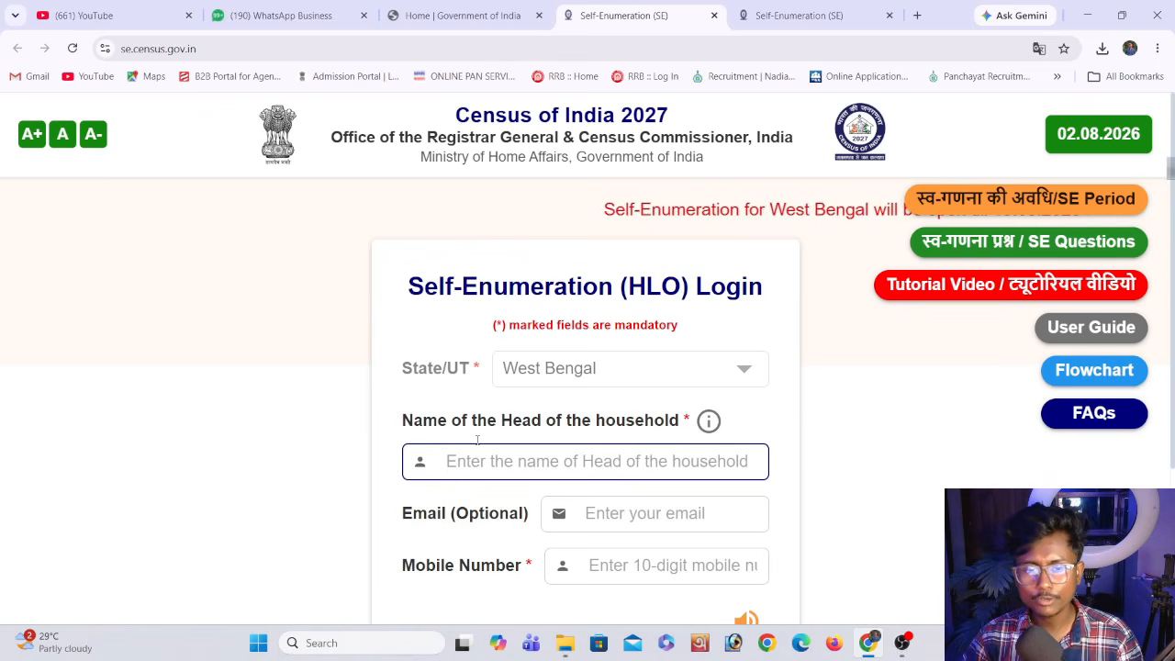
{"action": "scroll", "coordinate": [476, 440], "scroll_direction": "down", "scroll_amount": 1}
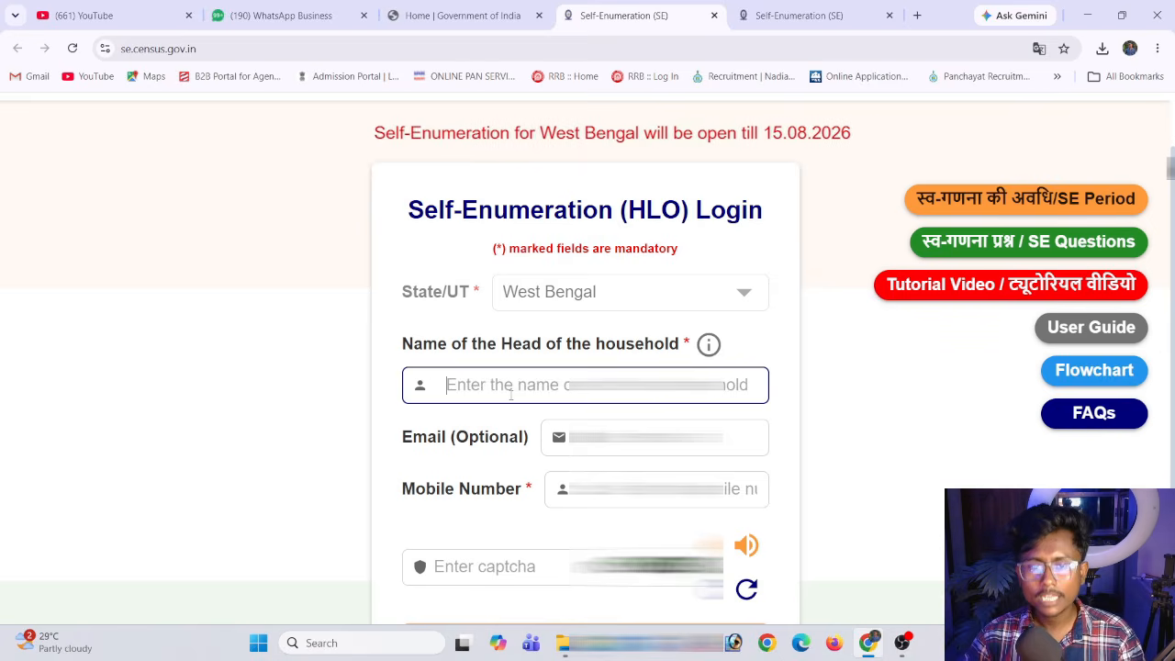
{"action": "key", "text": "ctrl+v"}
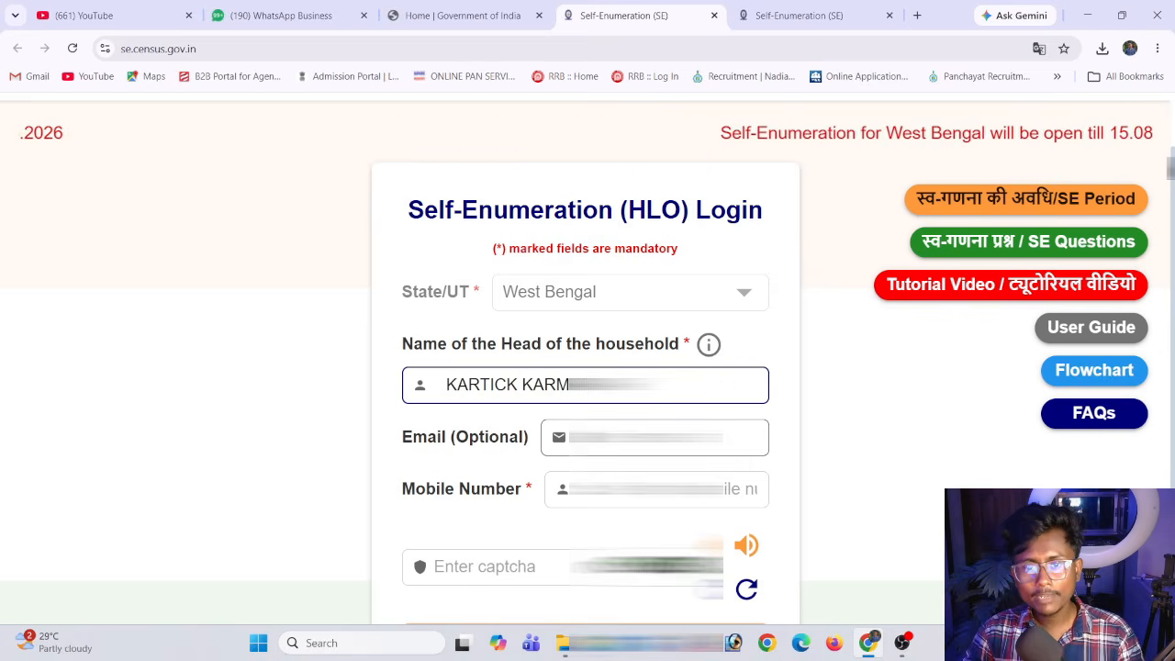
{"action": "left_click", "coordinate": [558, 447]}
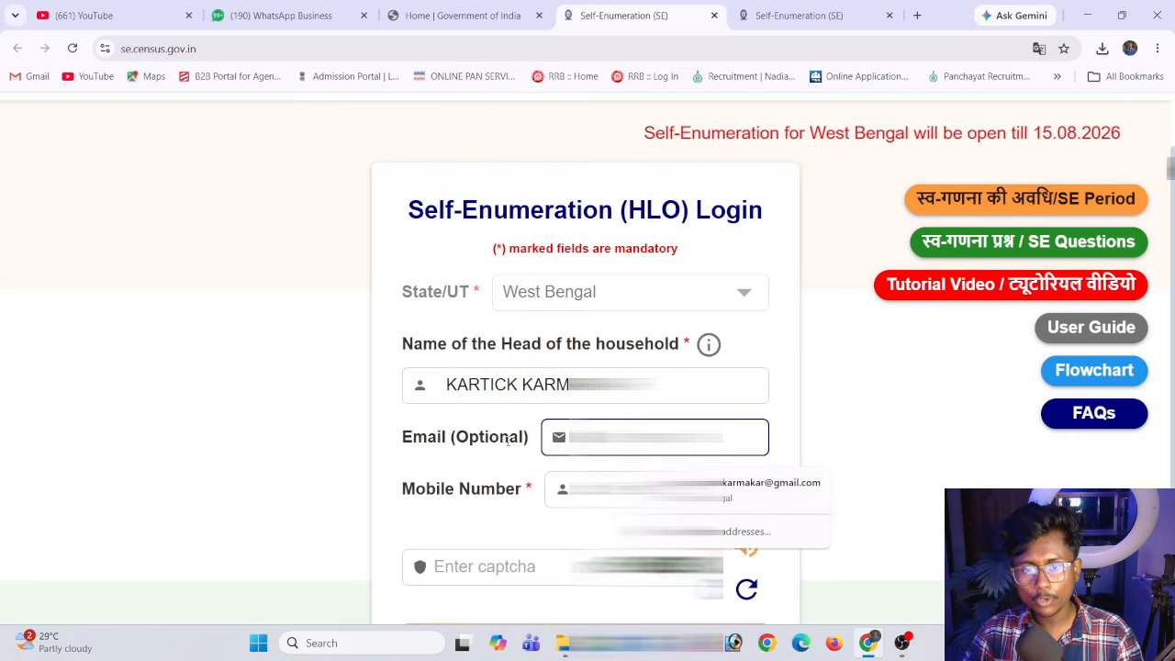
{"action": "left_click", "coordinate": [633, 487]}
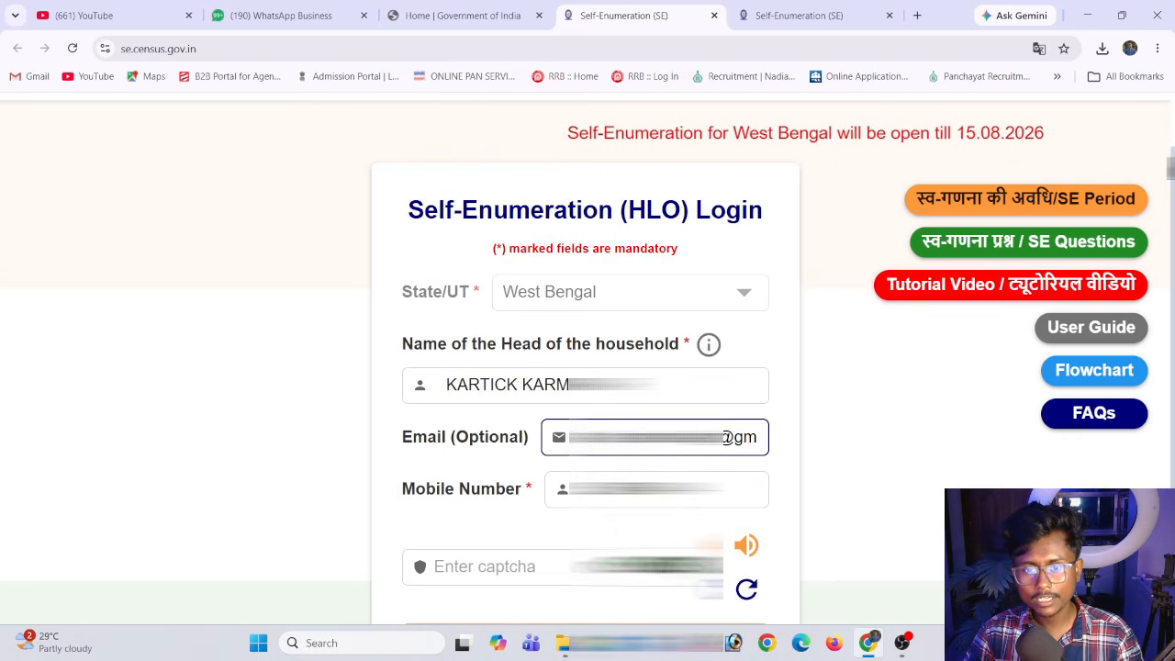
Enter the captcha on the login form and request the OTP
{"action": "scroll", "coordinate": [725, 438], "scroll_direction": "down", "scroll_amount": 1}
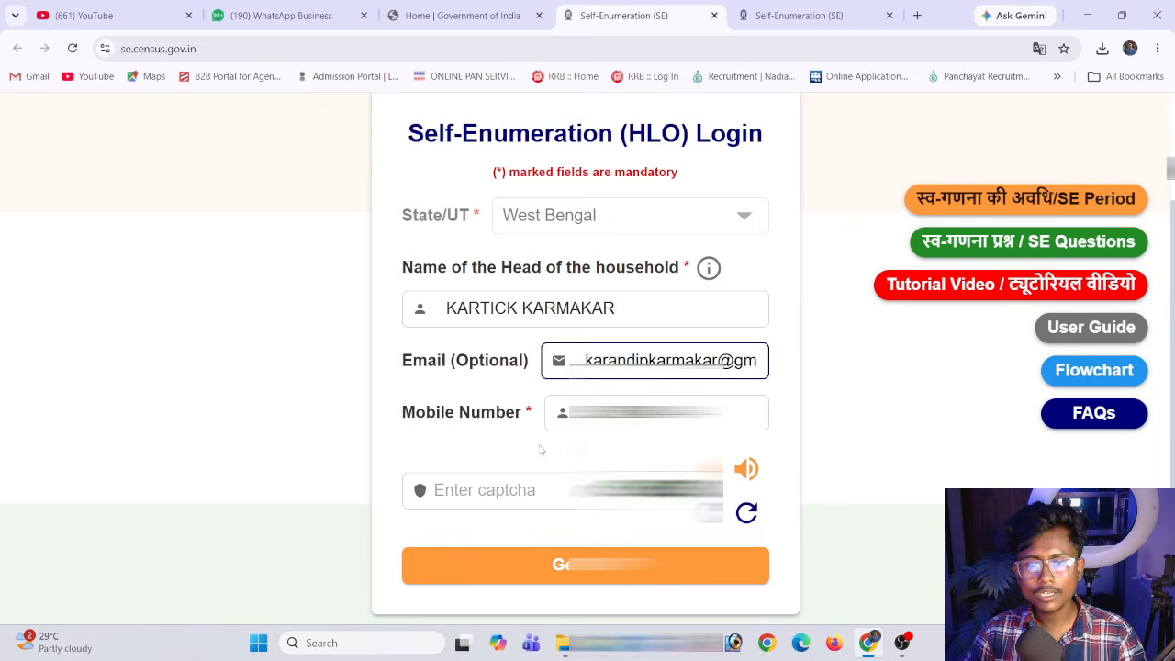
{"action": "left_click", "coordinate": [525, 475]}
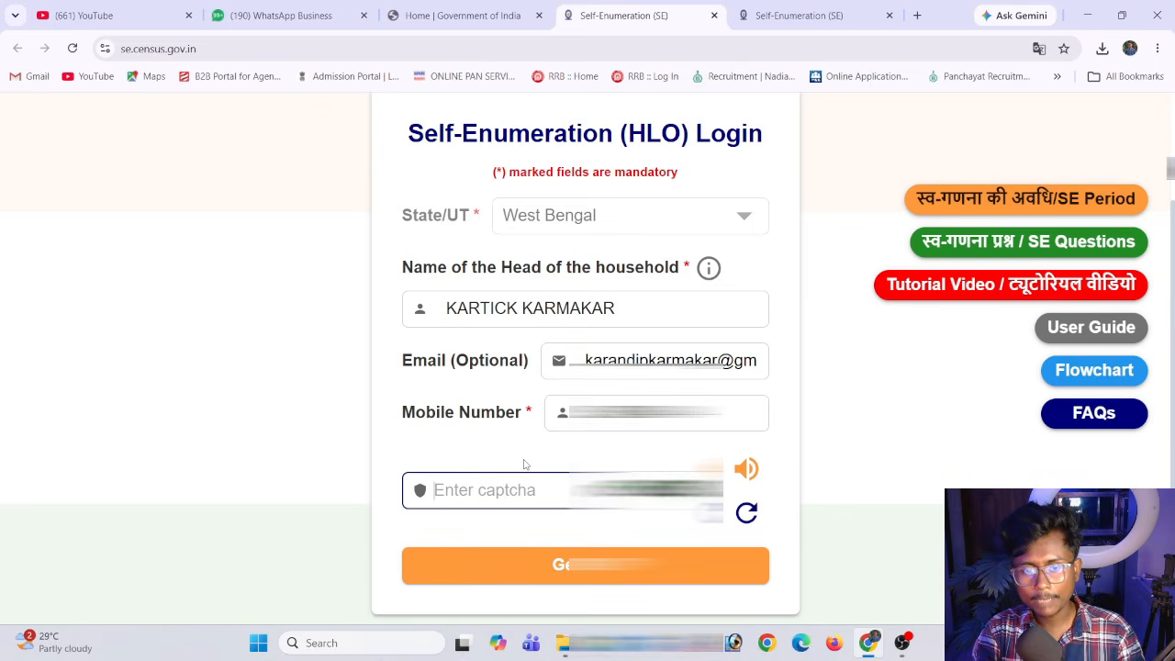
{"action": "type", "text": "nGSKkD"}
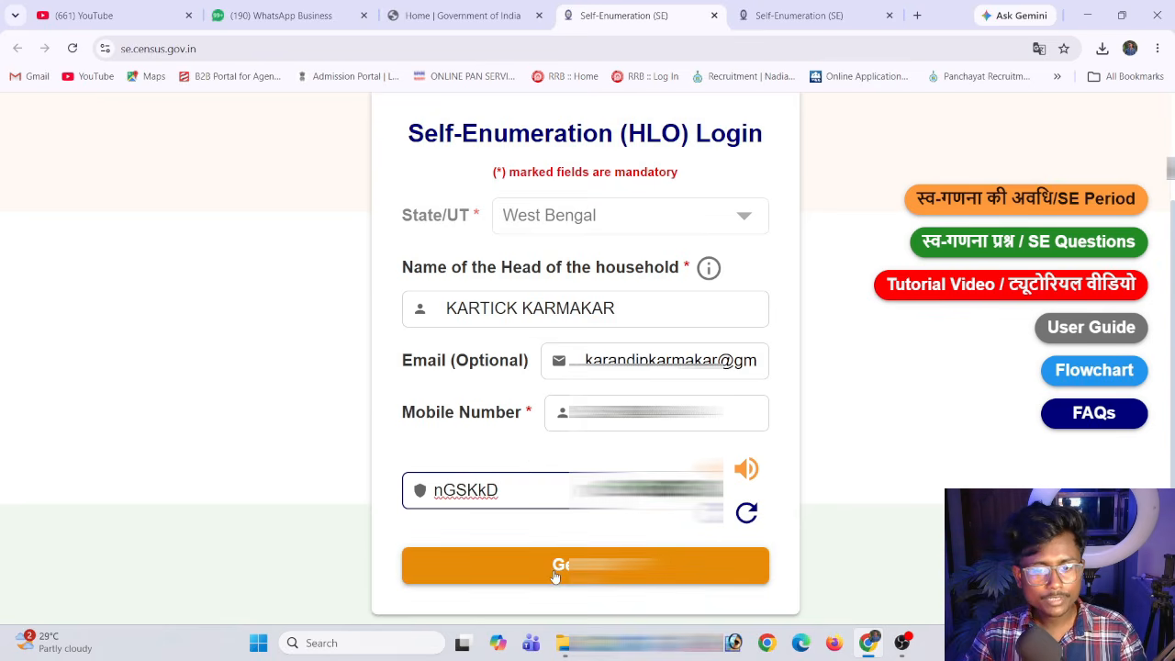
{"action": "left_click", "coordinate": [553, 572]}
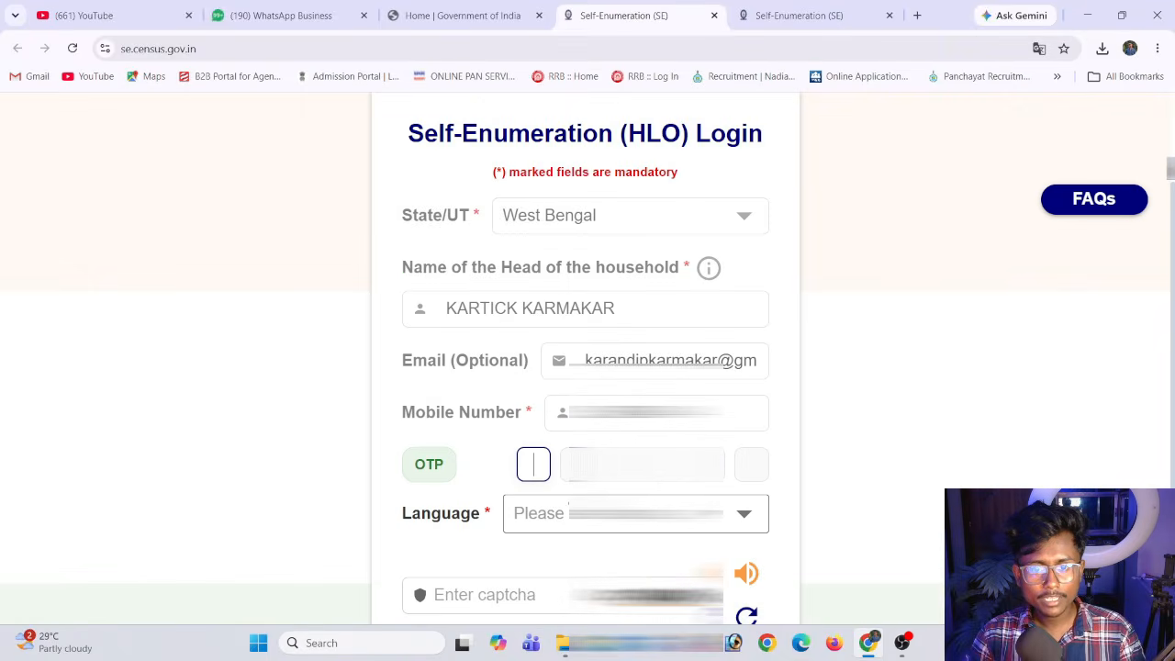
Enter the OTP received on the mobile number and choose Bengali as the form language
{"action": "type", "text": "9"}
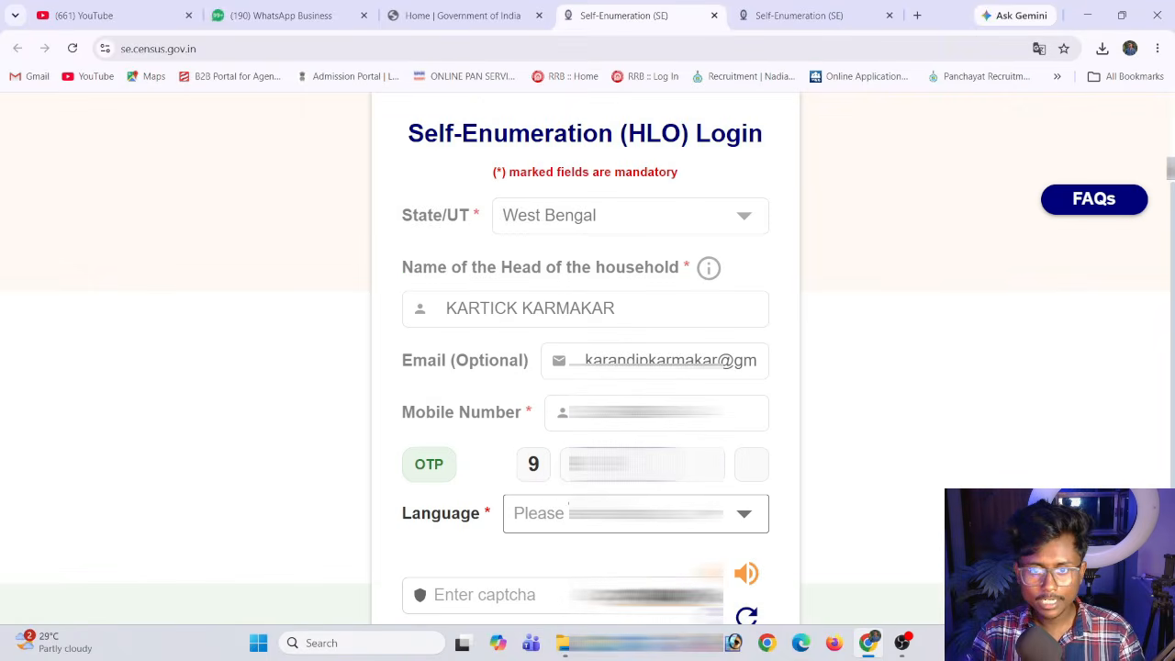
{"action": "type", "text": "3"}
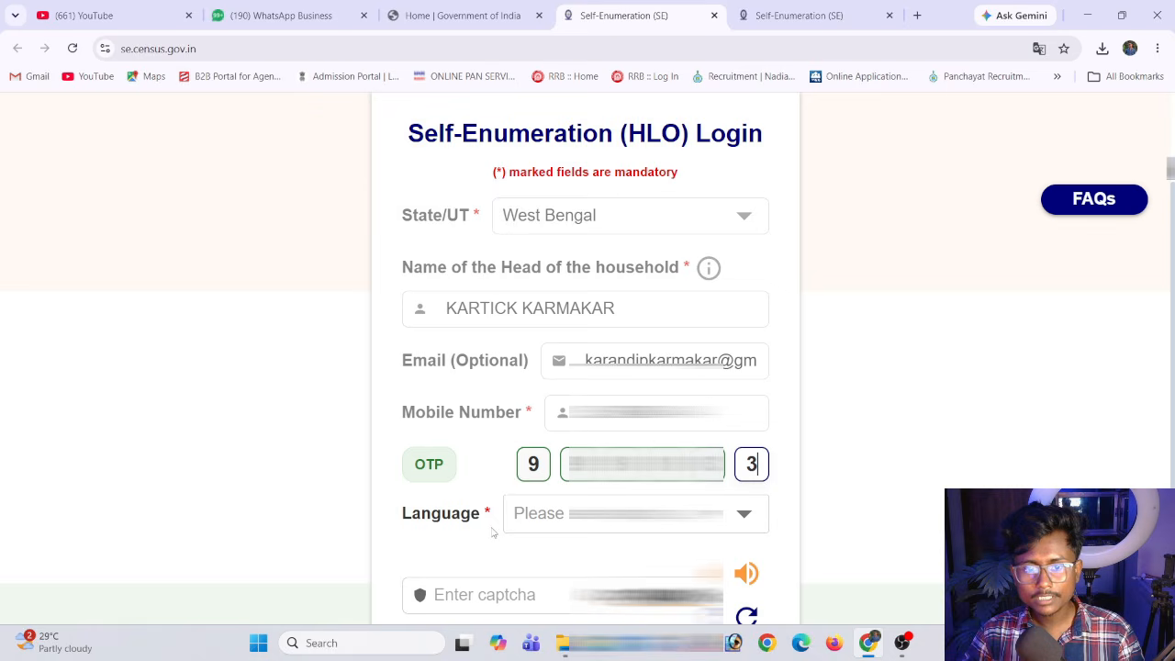
{"action": "left_click", "coordinate": [546, 531]}
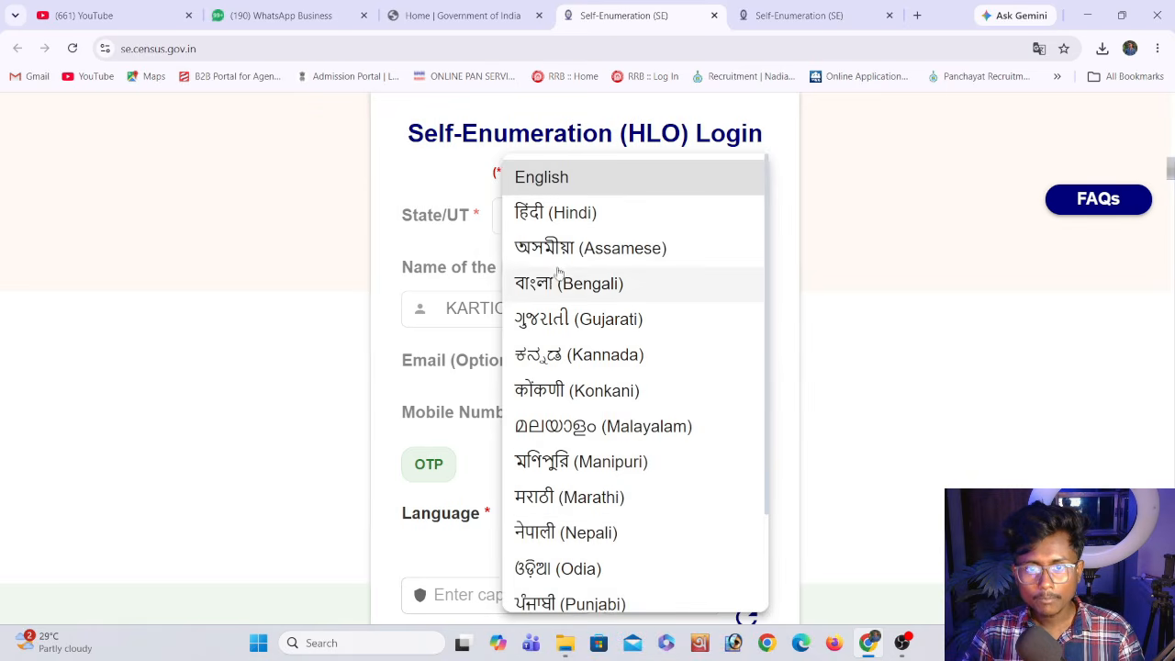
{"action": "left_click", "coordinate": [558, 284]}
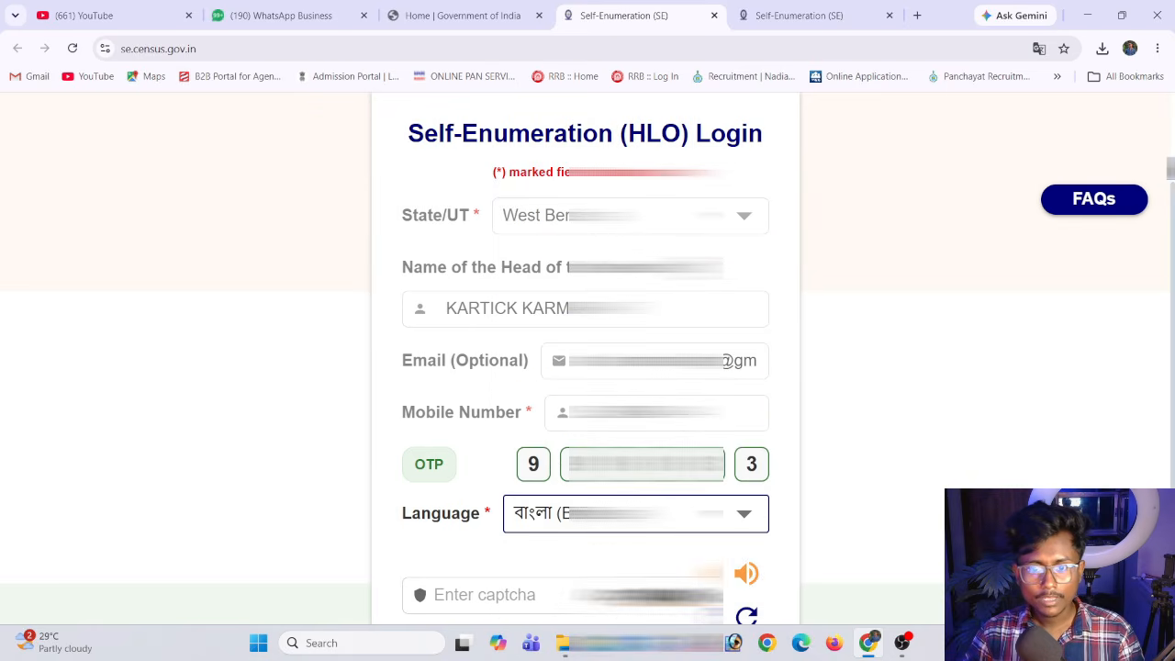
Fill in the new captcha below the language and submit the login for verification
{"action": "scroll", "coordinate": [523, 445], "scroll_direction": "down", "scroll_amount": 2}
{"action": "left_click", "coordinate": [523, 445]}
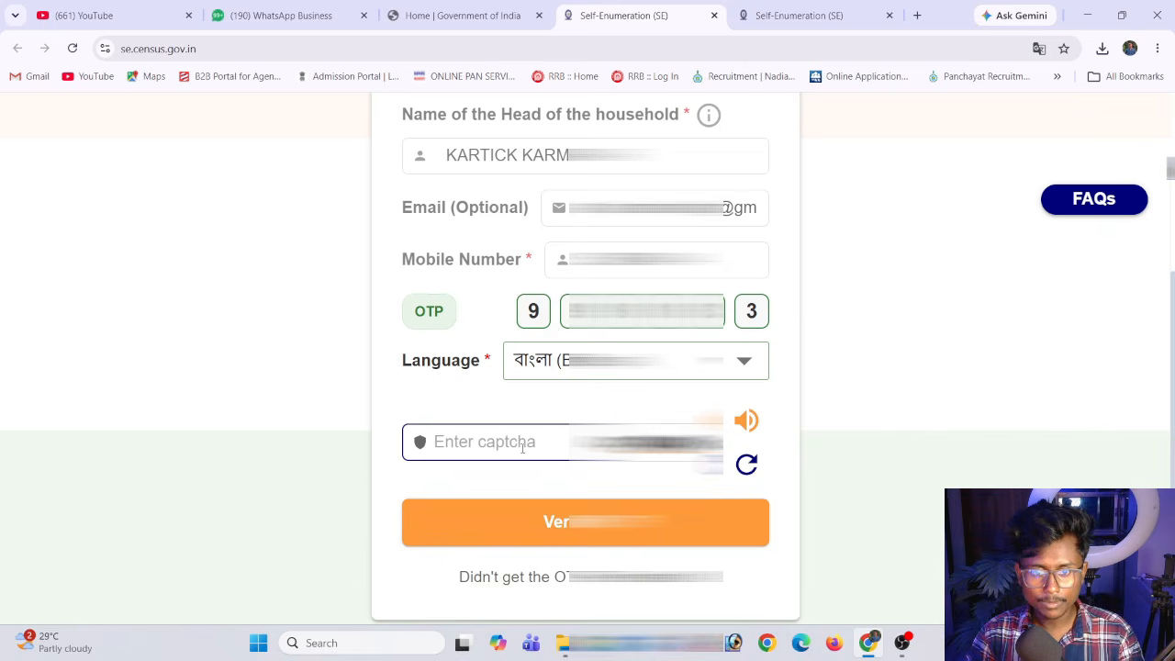
{"action": "type", "text": "uPZRhu"}
{"action": "left_click", "coordinate": [566, 521]}
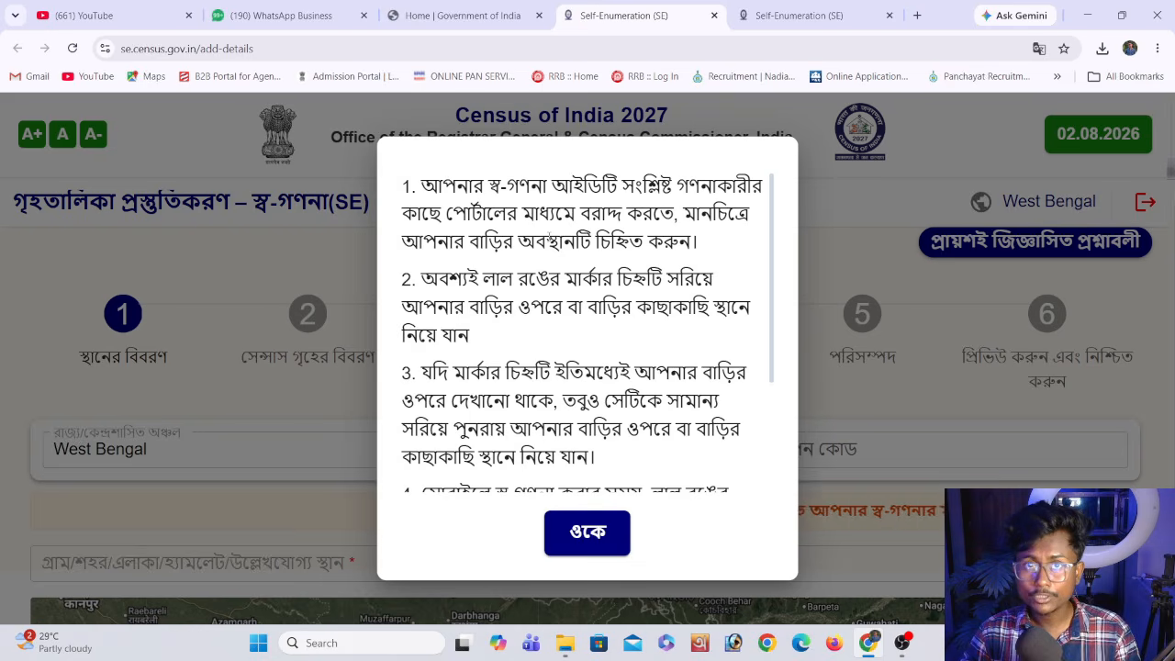
Acknowledge the map marker instructions, then set the district to Nadia and enter the household's postal PIN code
{"action": "scroll", "coordinate": [394, 337], "scroll_direction": "down", "scroll_amount": 2}
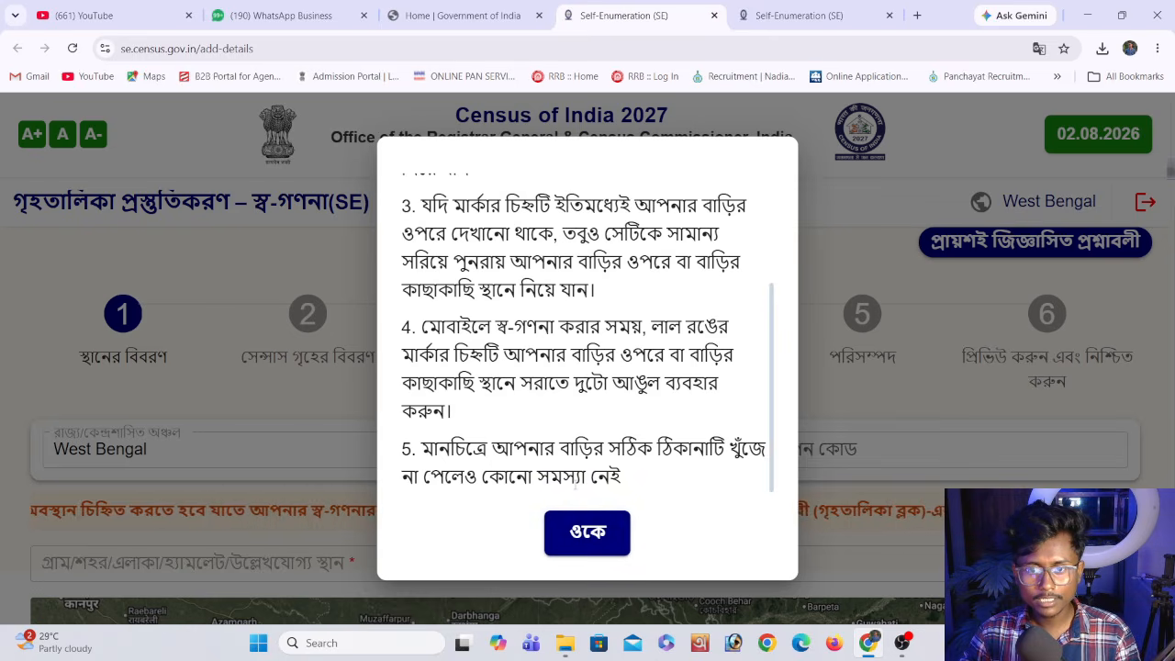
{"action": "left_click", "coordinate": [587, 533]}
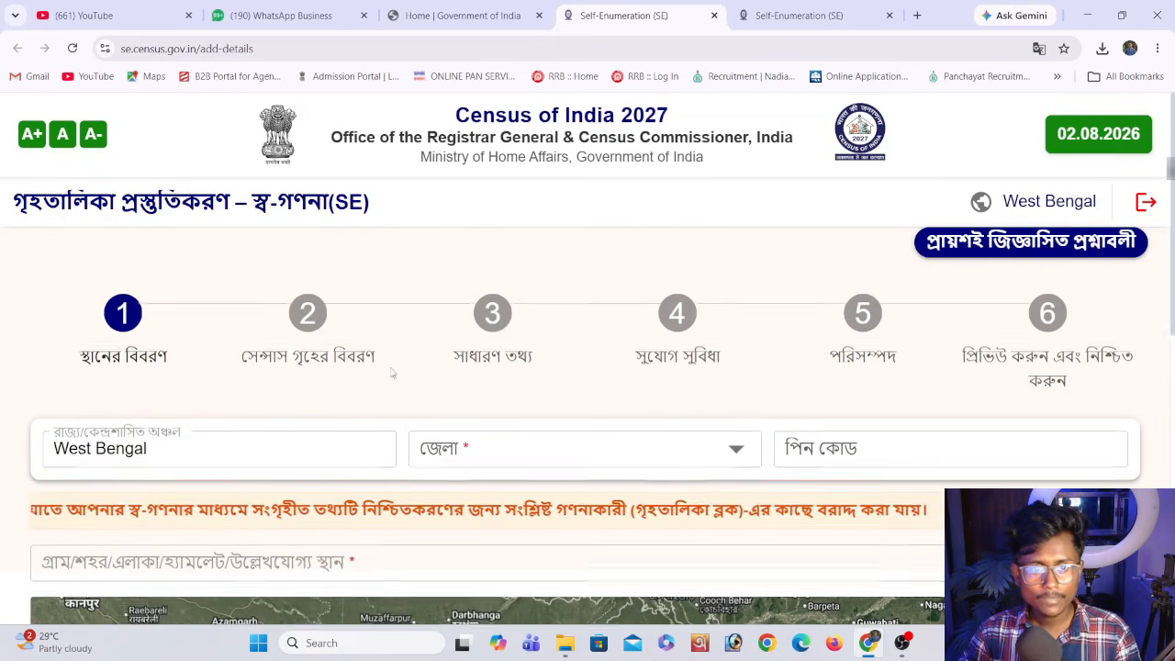
{"action": "scroll", "coordinate": [209, 428], "scroll_direction": "down", "scroll_amount": 1}
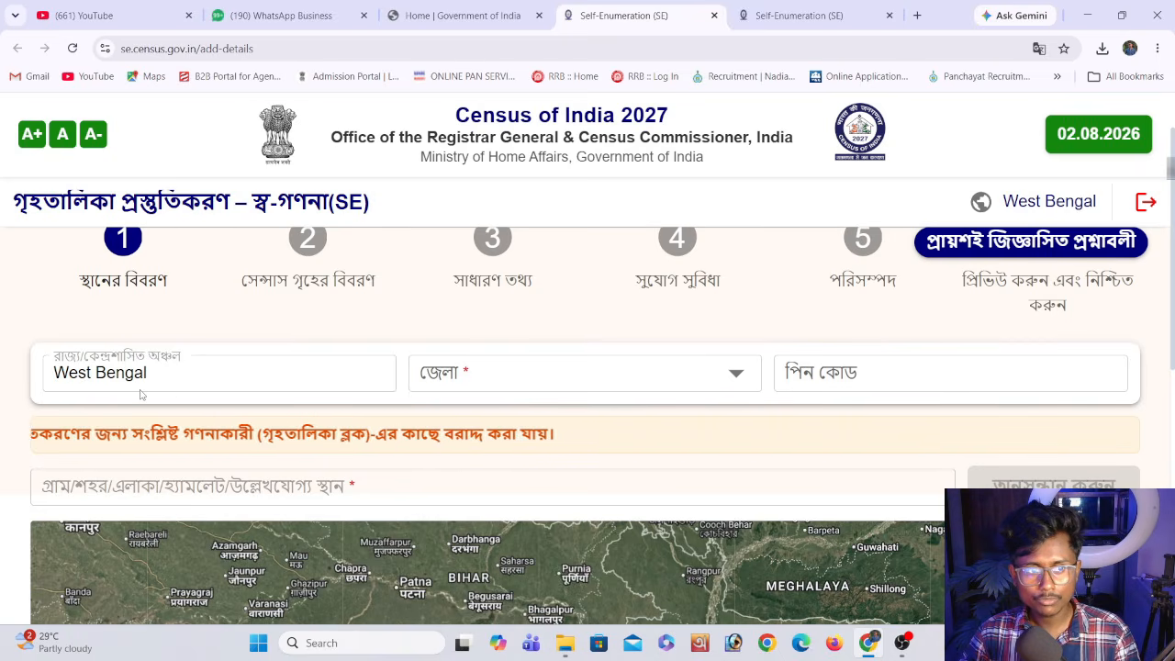
{"action": "left_click", "coordinate": [477, 373]}
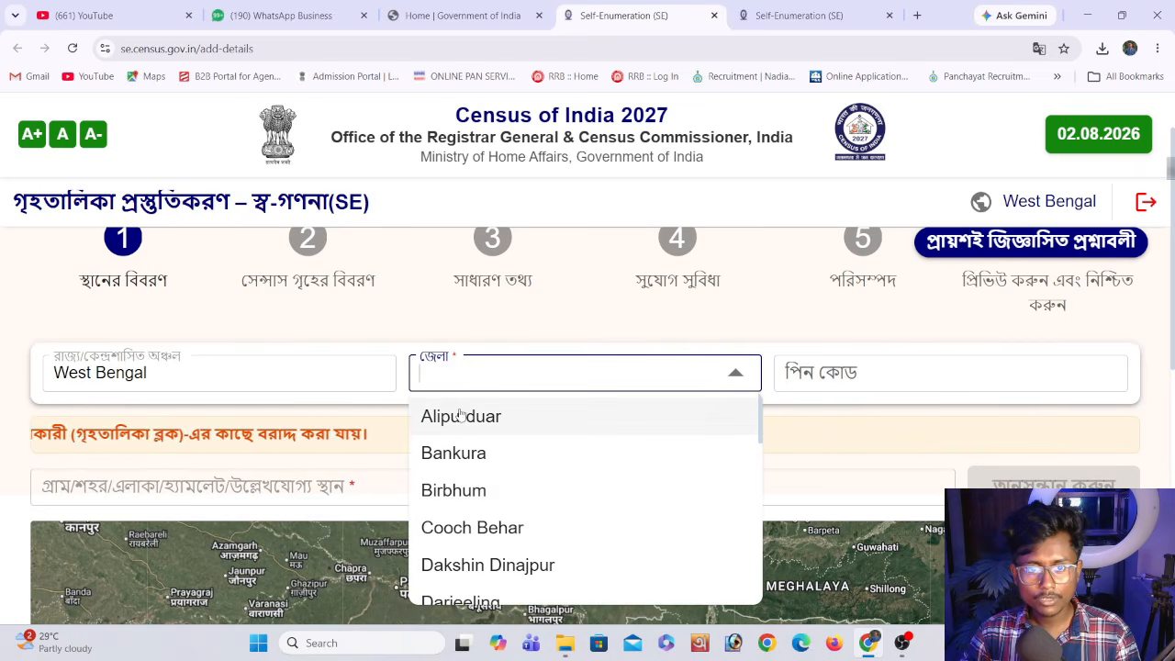
{"action": "type", "text": "nad"}
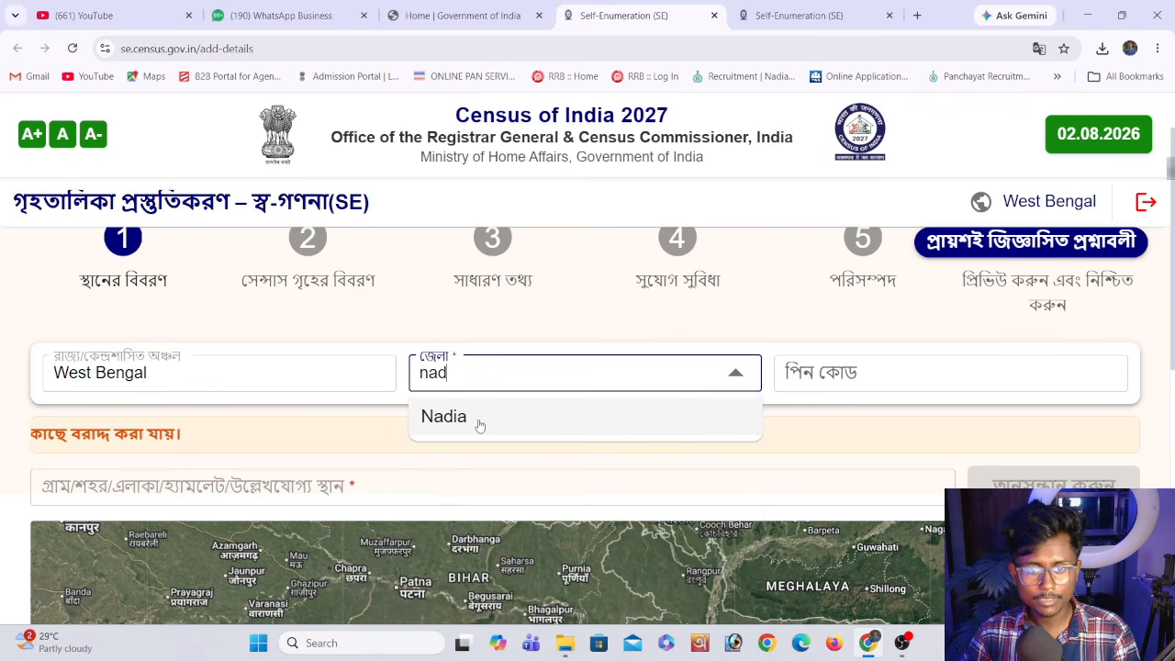
{"action": "left_click", "coordinate": [475, 417]}
{"action": "left_click", "coordinate": [845, 383]}
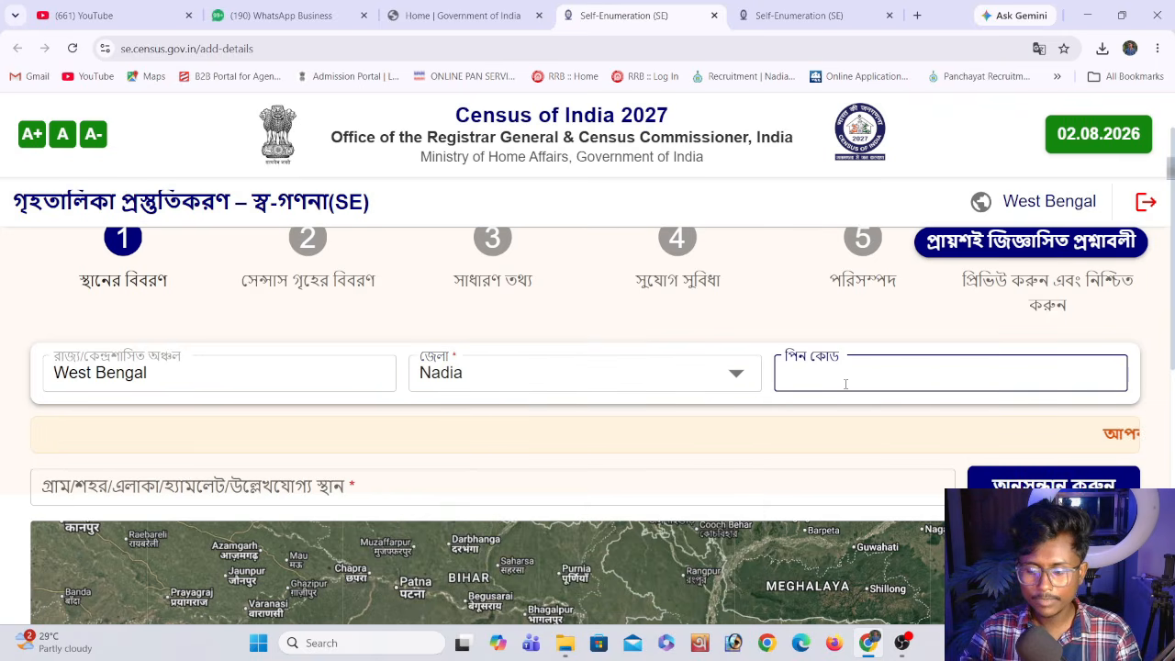
{"action": "type", "text": "741102"}
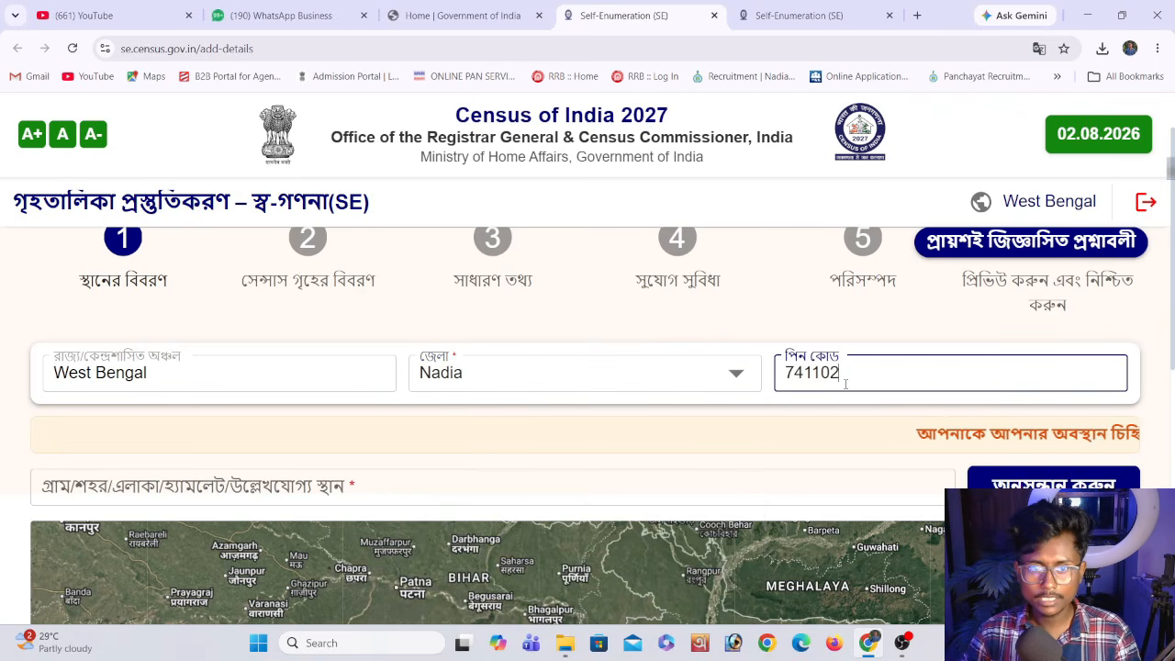
Search for the household's village, pick the matching place suggestion and acknowledge the location notice
{"action": "left_click", "coordinate": [112, 493]}
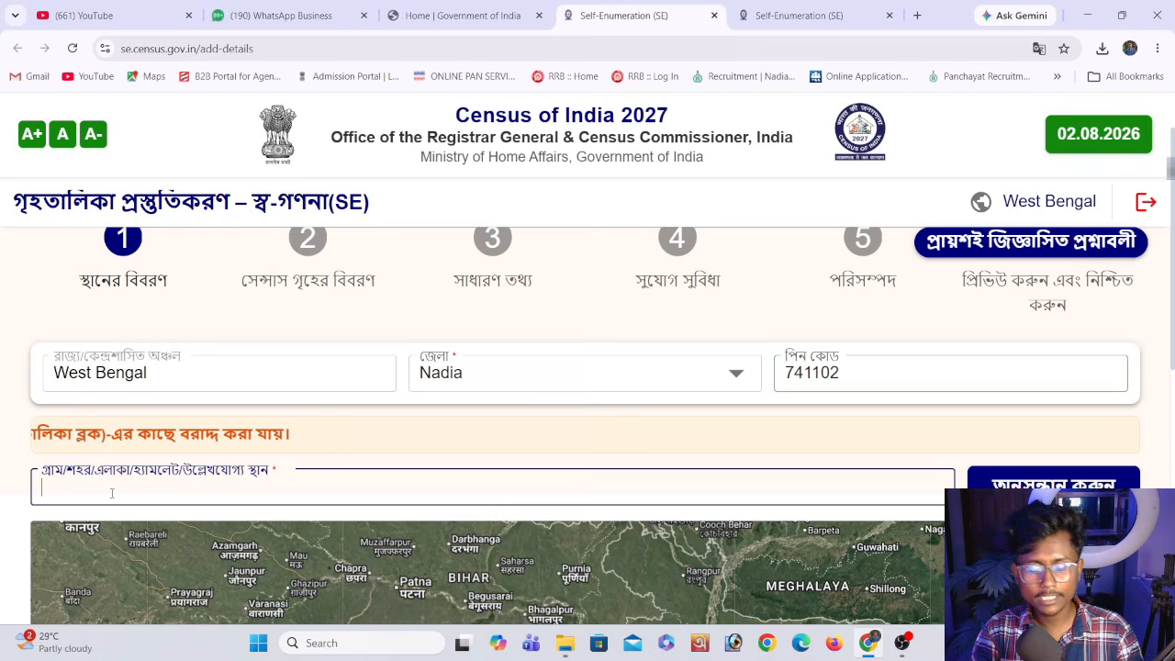
{"action": "type", "text": "jalalkhg"}
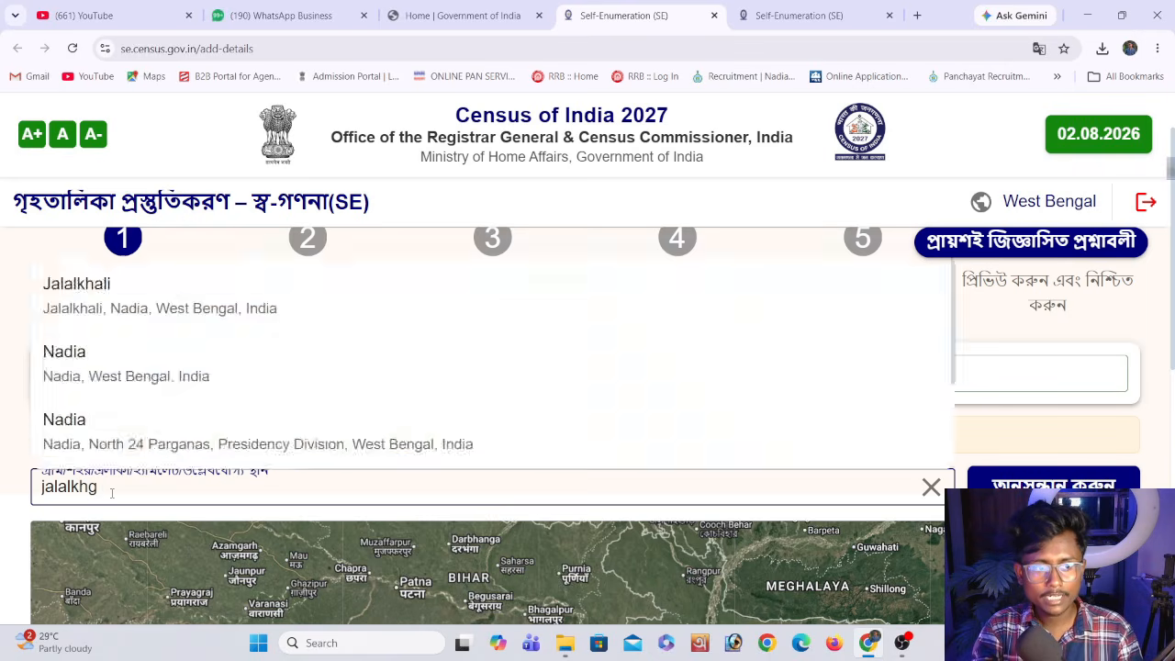
{"action": "key", "text": "BackSpace"}
{"action": "key", "text": "BackSpace"}
{"action": "key", "text": "BackSpace"}
{"action": "key", "text": "BackSpace"}
{"action": "key", "text": "BackSpace"}
{"action": "key", "text": "BackSpace"}
{"action": "key", "text": "BackSpace"}
{"action": "key", "text": "BackSpace"}
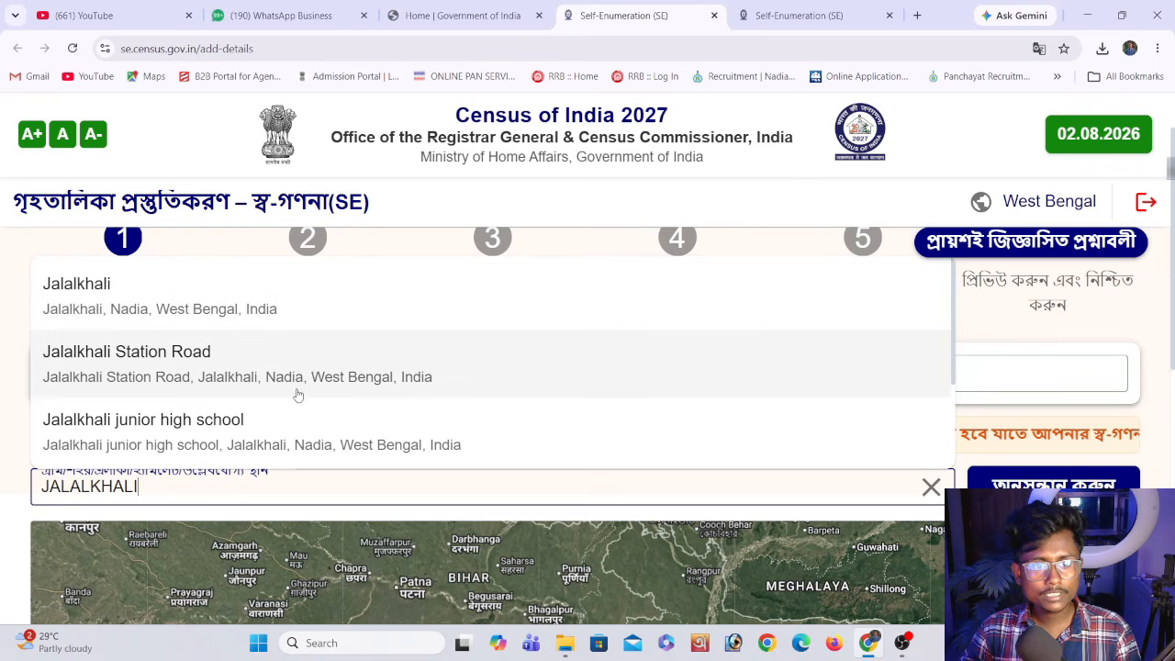
{"action": "scroll", "coordinate": [186, 367], "scroll_direction": "down", "scroll_amount": 2}
{"action": "left_click", "coordinate": [304, 461]}
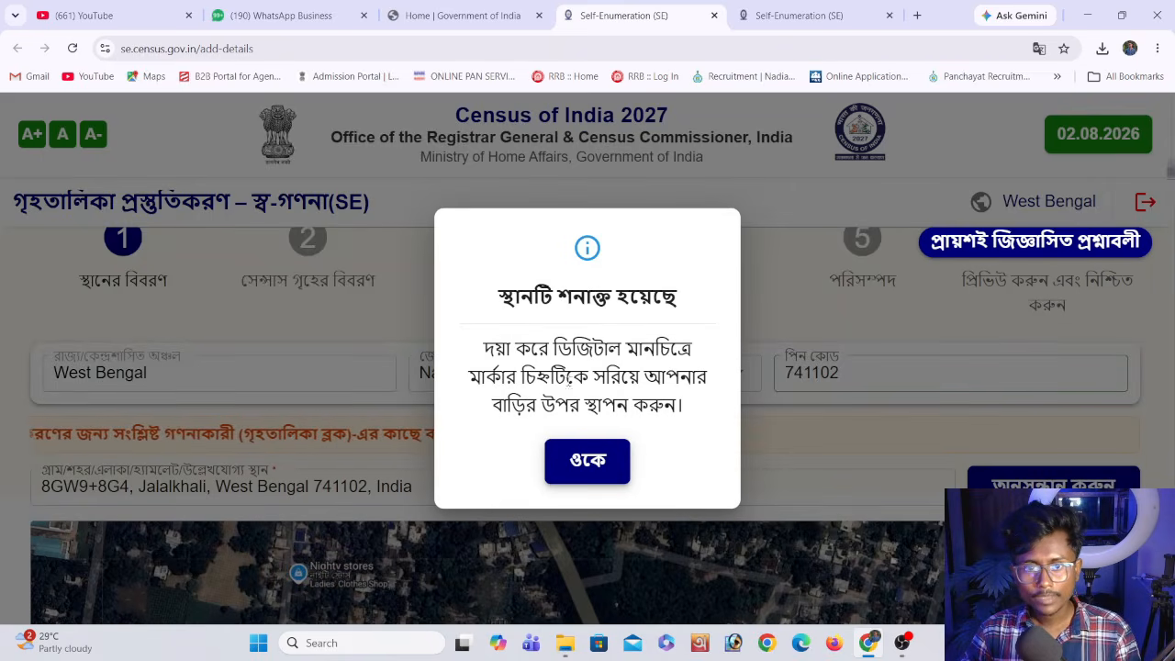
{"action": "left_click", "coordinate": [594, 450]}
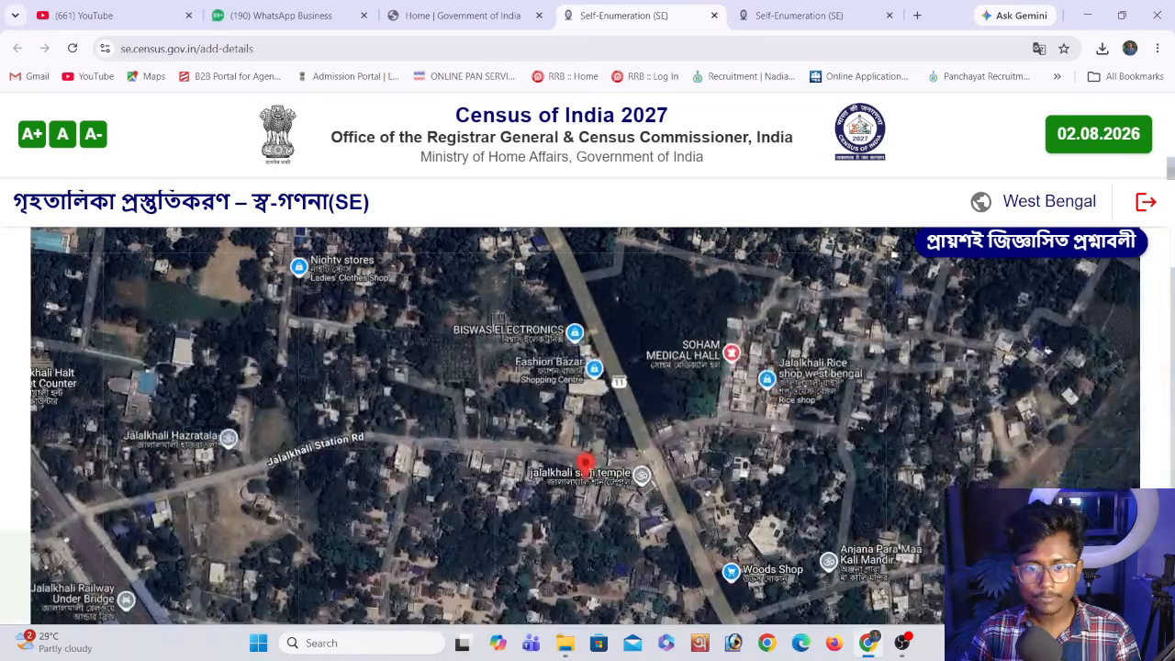
Position the red map marker on the house beside the cyber cafe and confirm it as the residence location
{"action": "key", "text": "ctrl+minus"}
{"action": "mouse_move", "coordinate": [626, 374]}
{"action": "left_mouse_down"}
{"action": "mouse_move", "coordinate": [626, 404]}
{"action": "mouse_move", "coordinate": [599, 433]}
{"action": "mouse_move", "coordinate": [625, 422]}
{"action": "mouse_move", "coordinate": [621, 436]}
{"action": "mouse_move", "coordinate": [640, 441]}
{"action": "mouse_move", "coordinate": [634, 419]}
{"action": "mouse_move", "coordinate": [646, 423]}
{"action": "mouse_move", "coordinate": [636, 445]}
{"action": "left_mouse_up"}
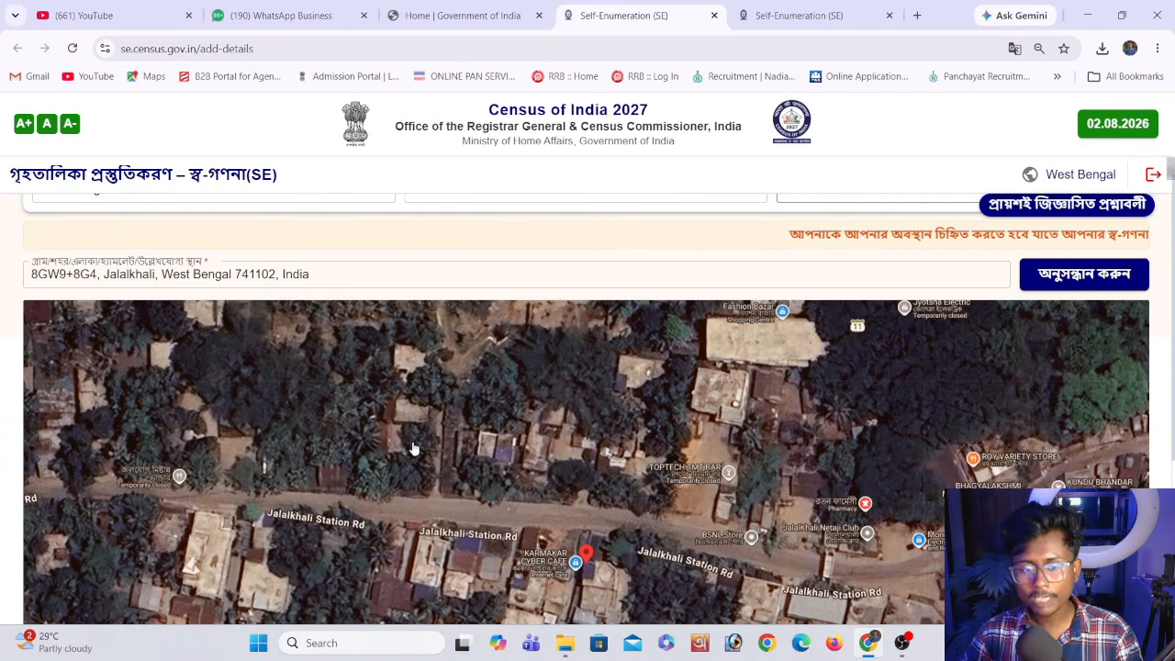
{"action": "scroll", "coordinate": [590, 454], "scroll_direction": "down", "scroll_amount": 1}
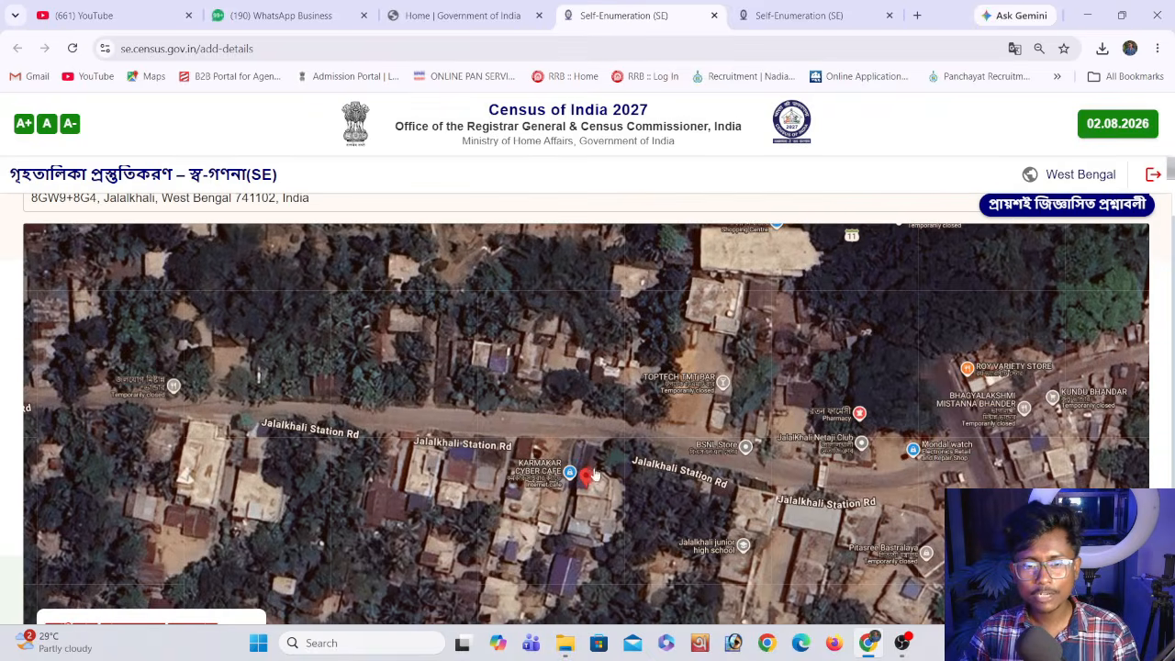
{"action": "scroll", "coordinate": [669, 437], "scroll_direction": "down", "scroll_amount": 3}
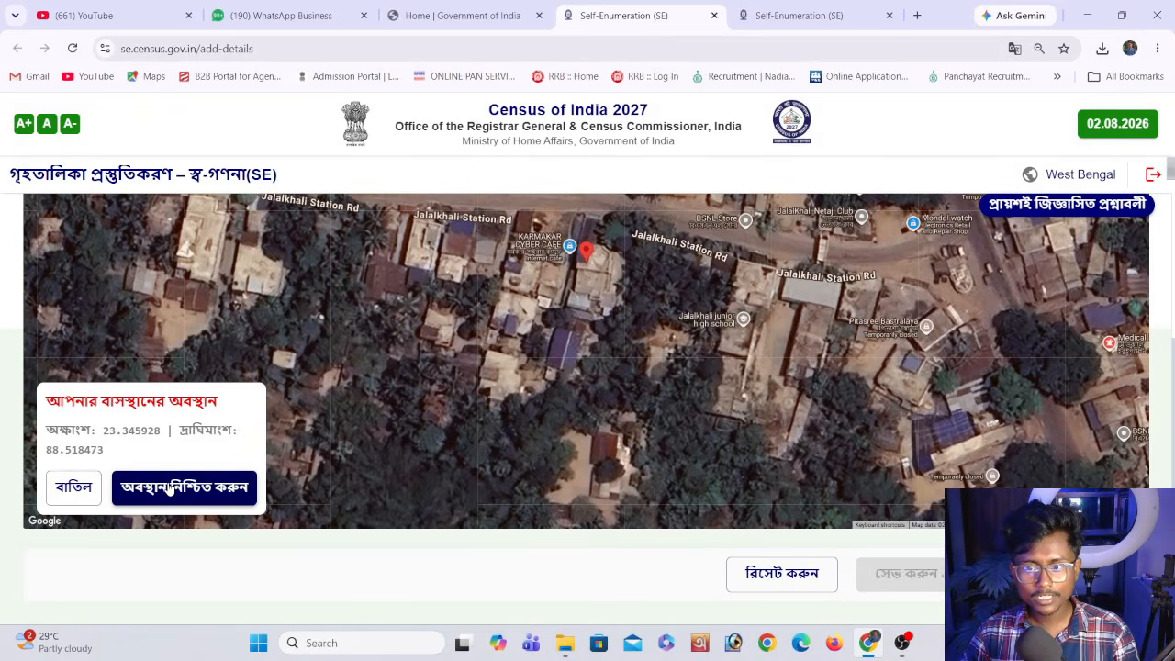
{"action": "left_click", "coordinate": [170, 487]}
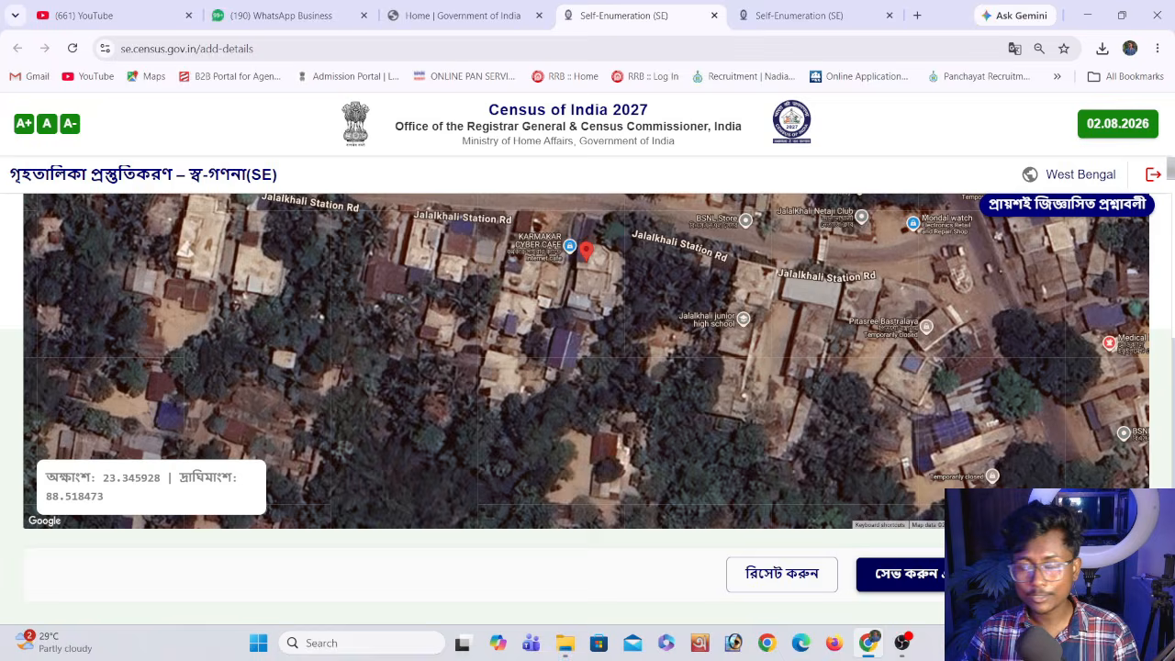
Save and confirm the marked house location, and set the census house's main floor material to cement (সিমেন্ট)
{"action": "left_click", "coordinate": [945, 574]}
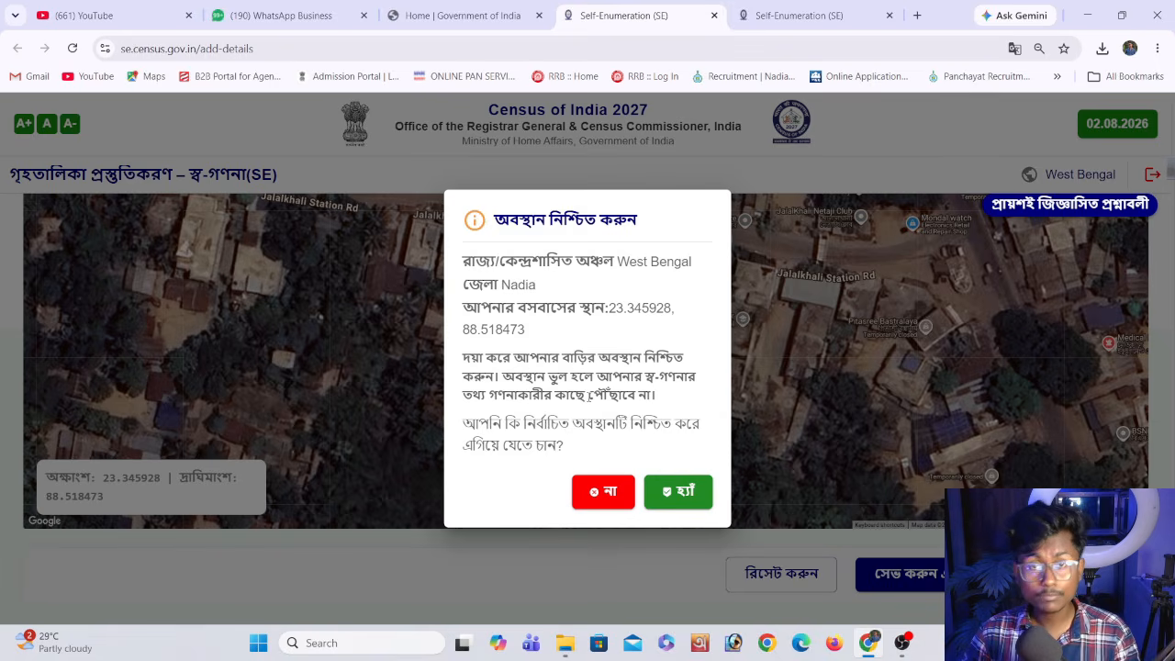
{"action": "left_click", "coordinate": [678, 495]}
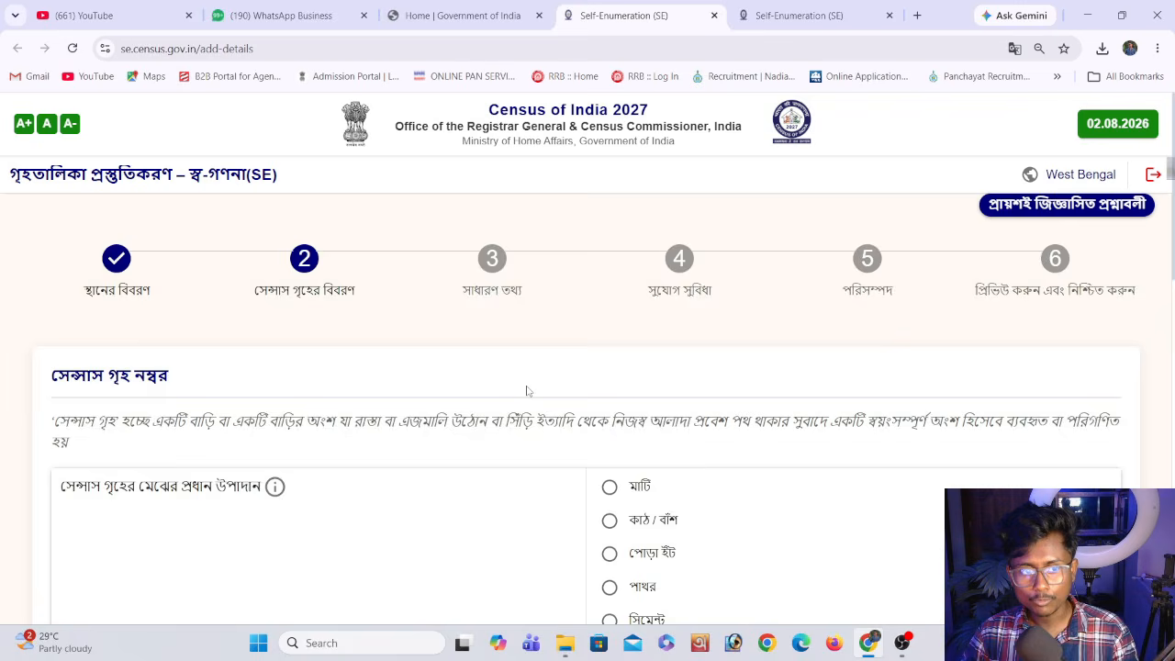
{"action": "scroll", "coordinate": [527, 391], "scroll_direction": "down", "scroll_amount": 2}
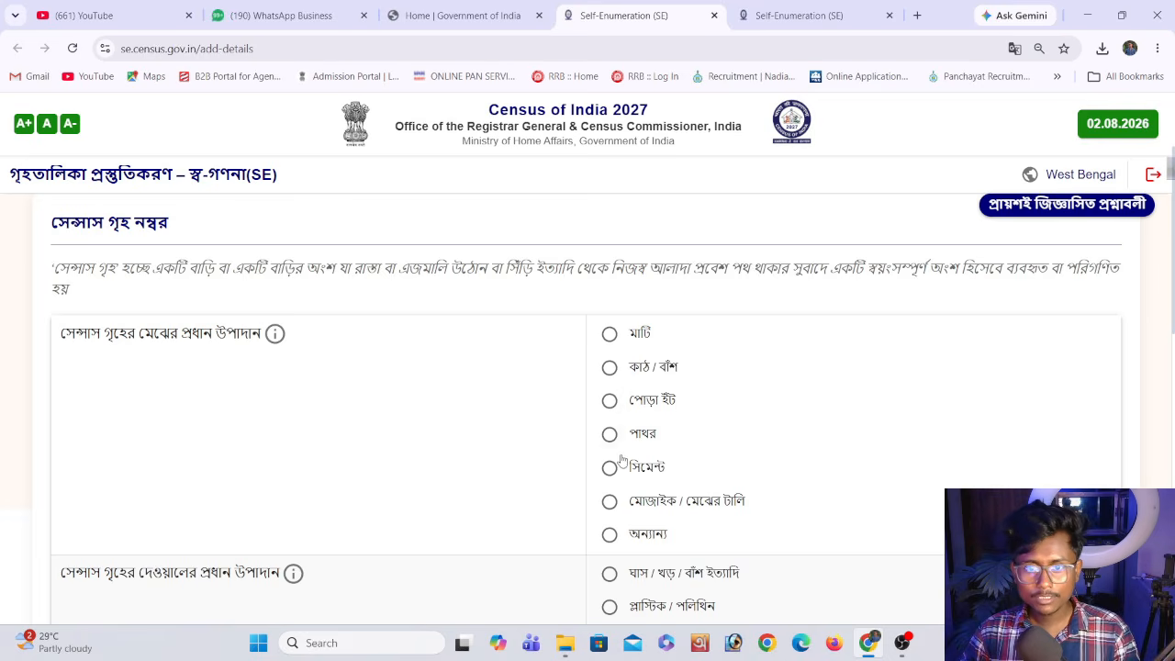
{"action": "scroll", "coordinate": [480, 440], "scroll_direction": "down", "scroll_amount": 2}
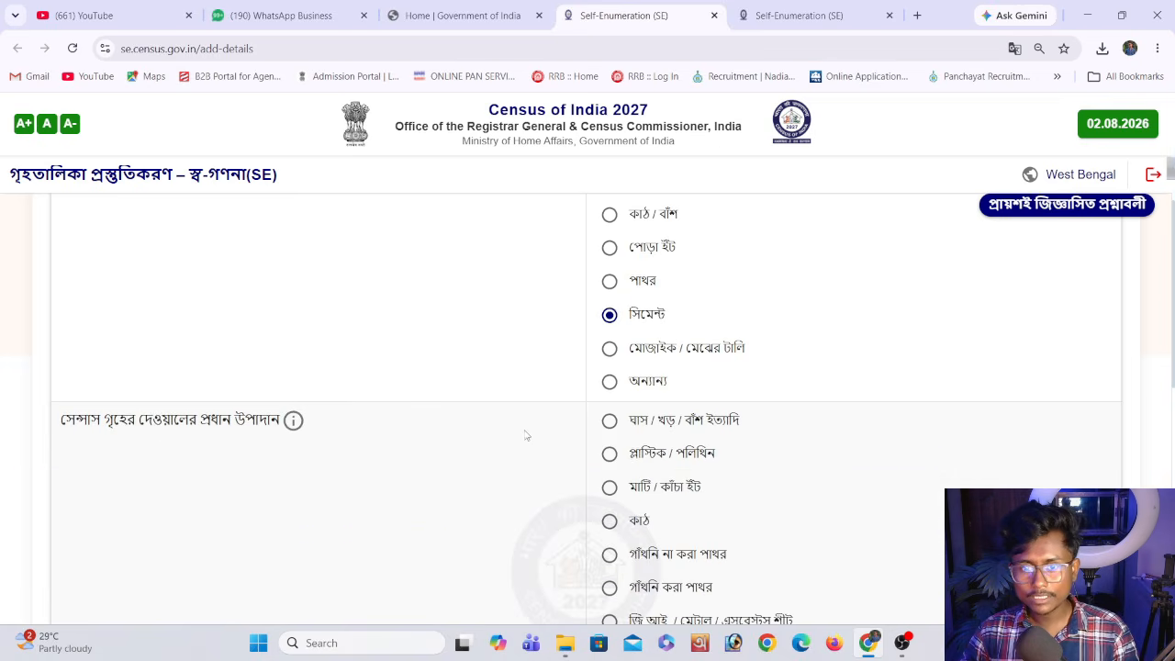
Set the census house's main wall material to stone packed with mortar (গাঁথনি করা পাথর)
{"action": "scroll", "coordinate": [579, 413], "scroll_direction": "down", "scroll_amount": 1}
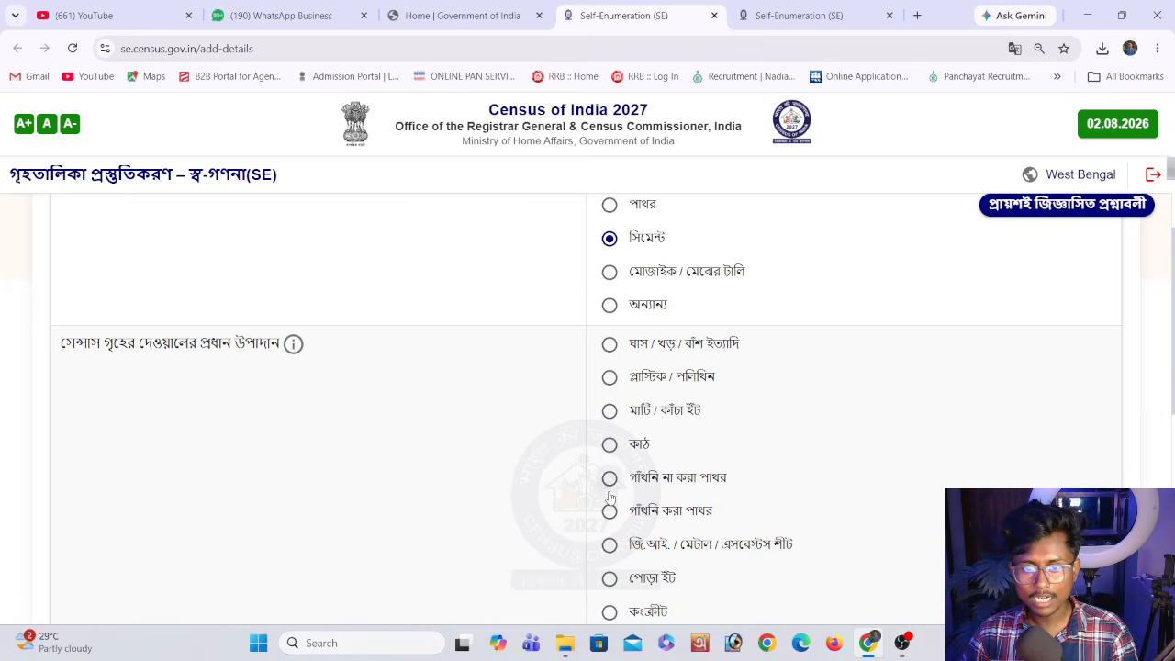
{"action": "scroll", "coordinate": [557, 466], "scroll_direction": "down", "scroll_amount": 1}
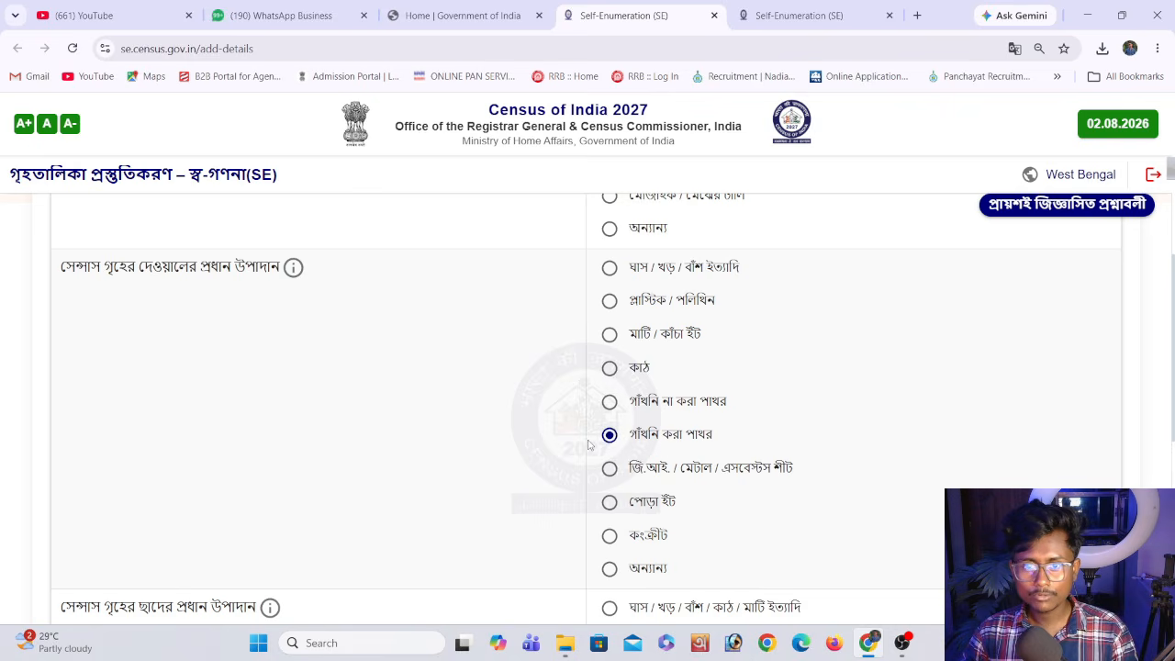
{"action": "scroll", "coordinate": [579, 447], "scroll_direction": "up", "scroll_amount": 1}
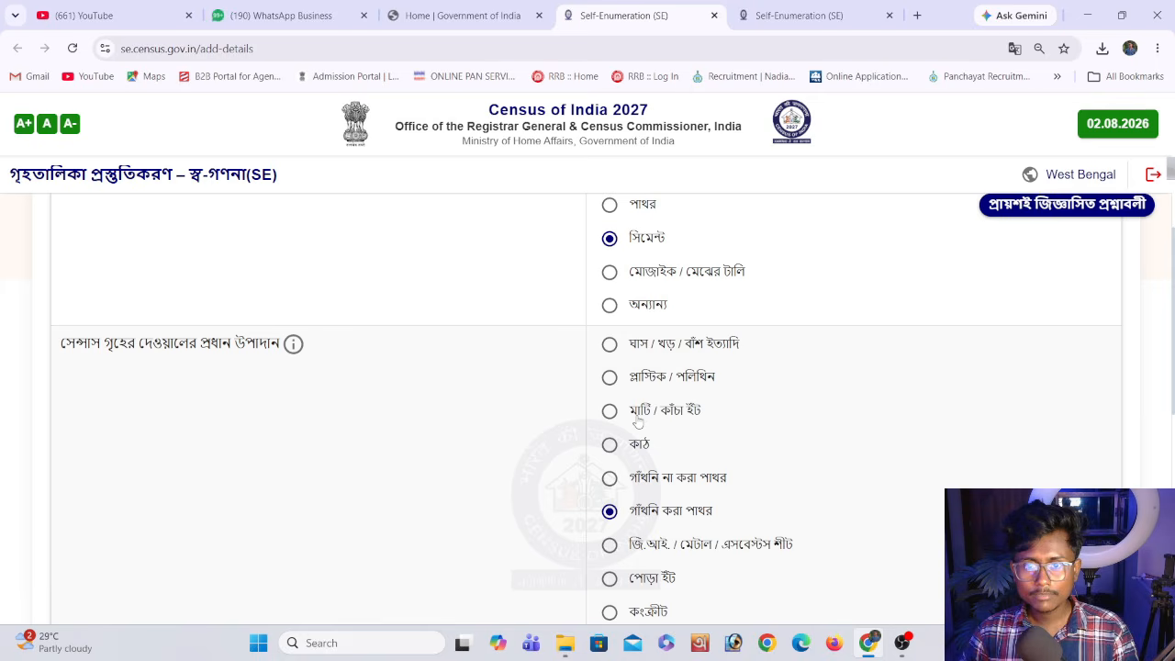
Set the census house's main roof material to concrete (কংক্রীট)
{"action": "scroll", "coordinate": [636, 419], "scroll_direction": "down", "scroll_amount": 2}
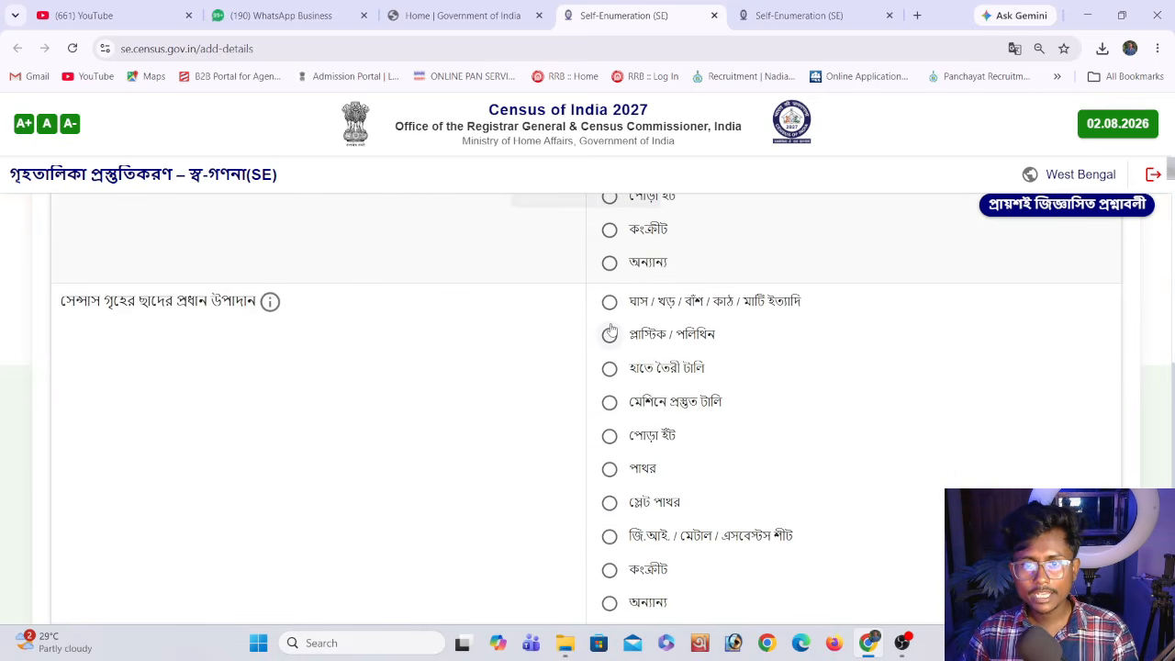
{"action": "scroll", "coordinate": [609, 389], "scroll_direction": "down", "scroll_amount": 1}
{"action": "scroll", "coordinate": [609, 389], "scroll_direction": "down", "scroll_amount": 1}
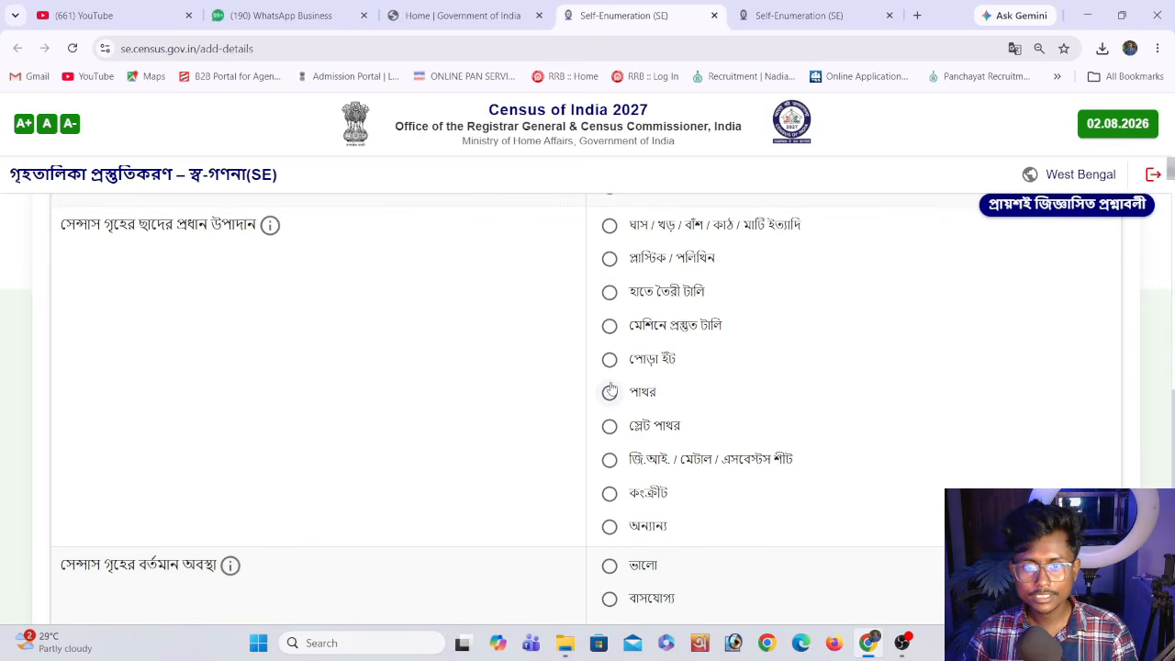
{"action": "left_click", "coordinate": [707, 496]}
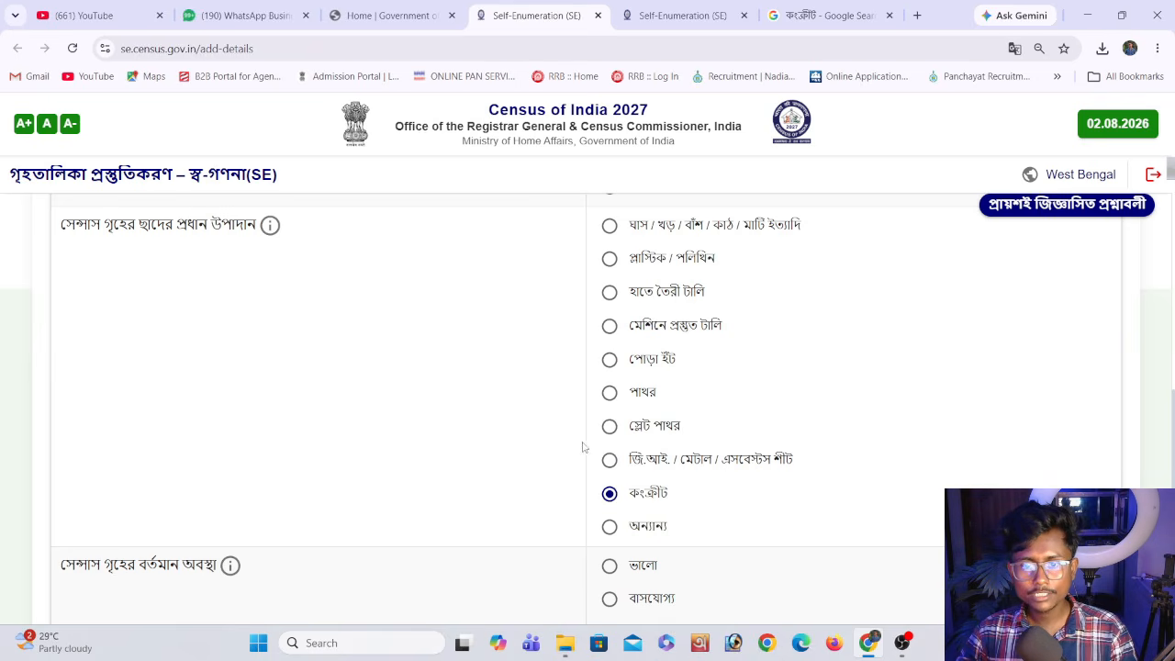
Rate the census house's present condition as good (ভালো), and save and confirm the census house details
{"action": "scroll", "coordinate": [610, 376], "scroll_direction": "down", "scroll_amount": 3}
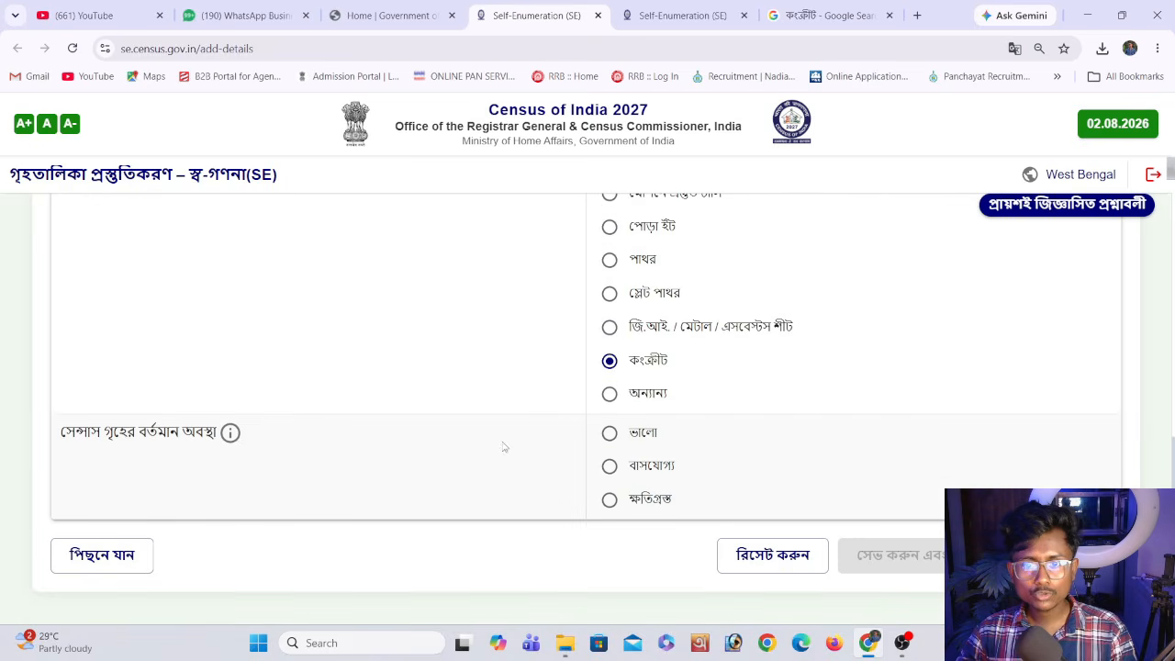
{"action": "left_click", "coordinate": [609, 435]}
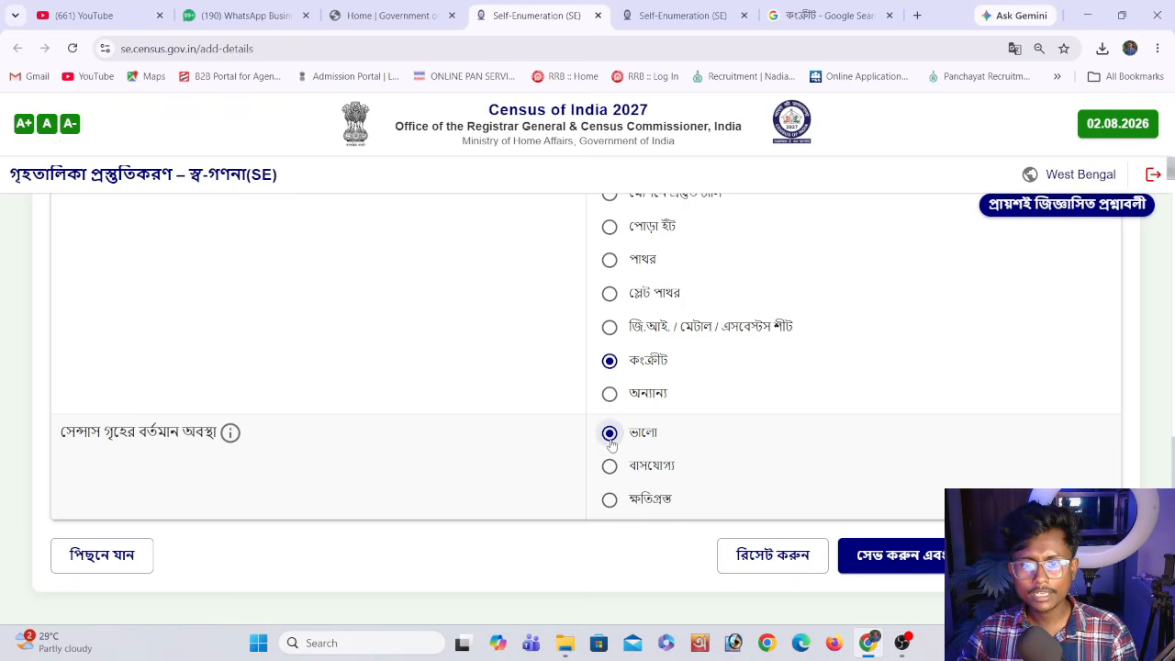
{"action": "left_click", "coordinate": [892, 557]}
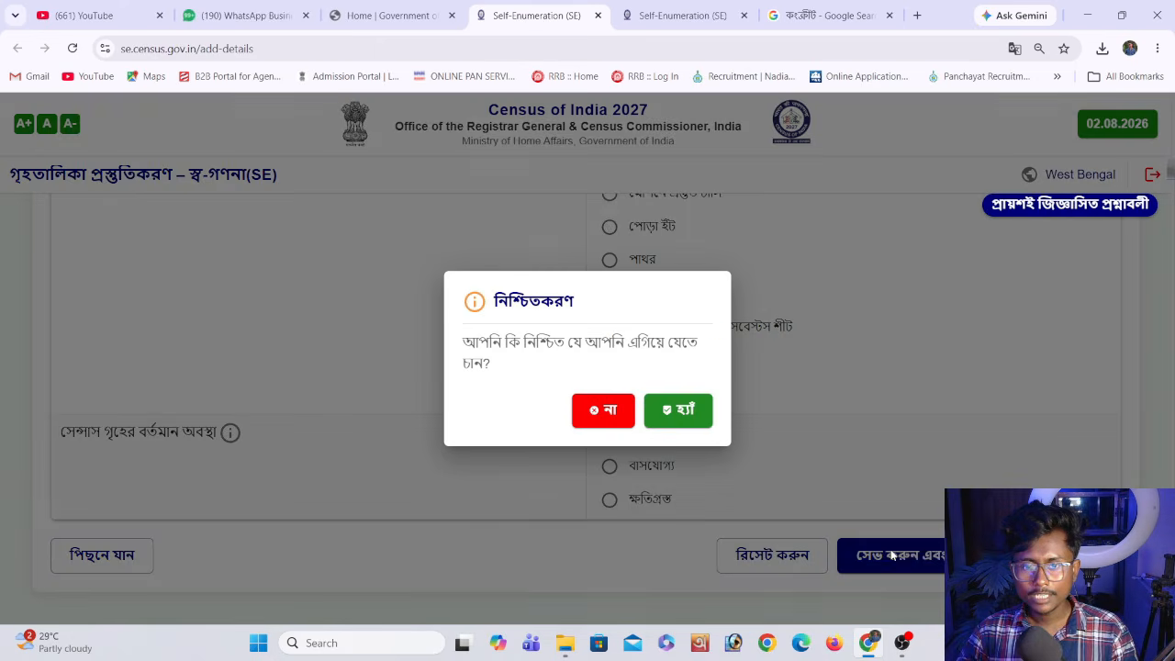
{"action": "left_click", "coordinate": [666, 415]}
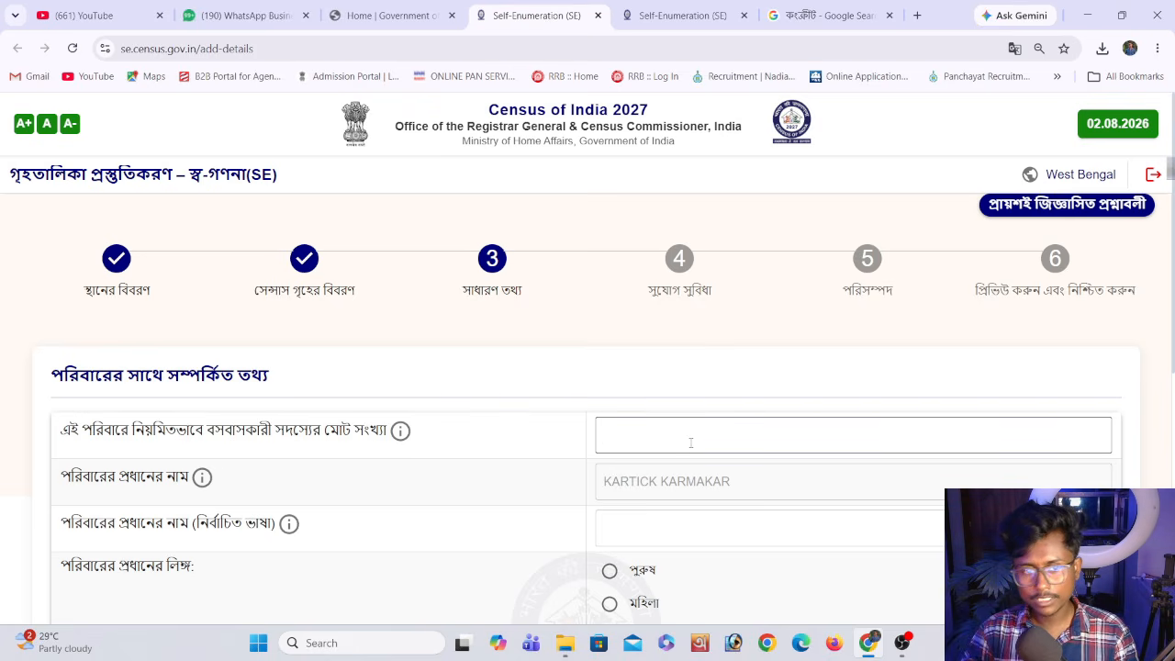
Set the total number of regular household members to 5 and fill in the household head's name in Bengali
{"action": "type", "text": "5"}
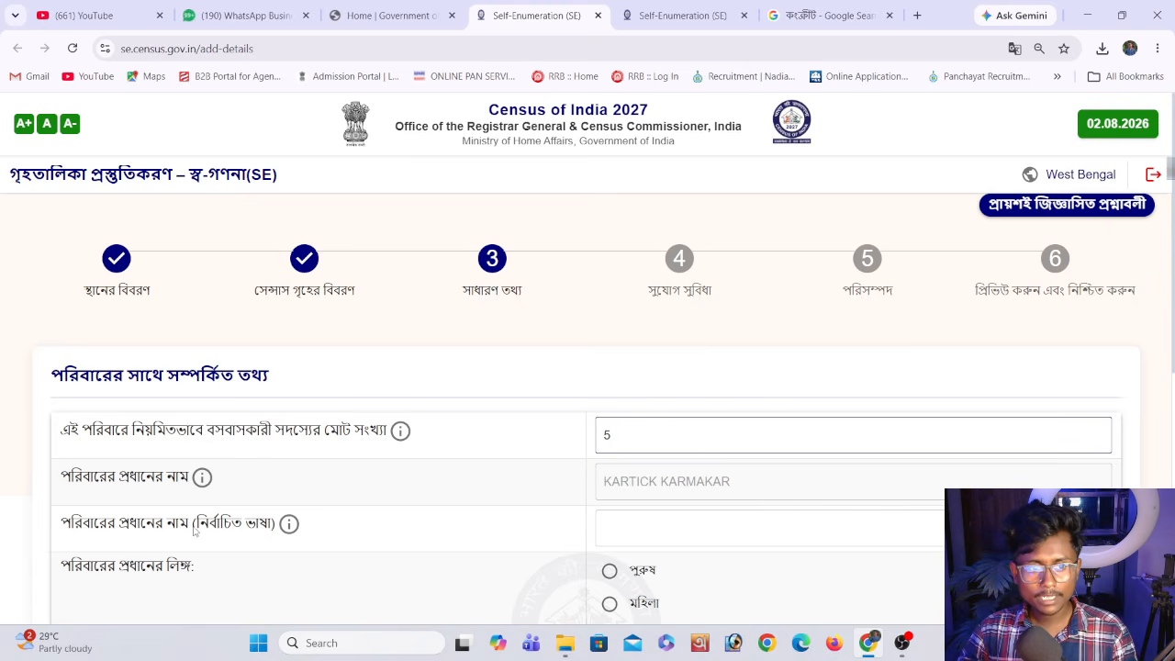
{"action": "left_click", "coordinate": [652, 540]}
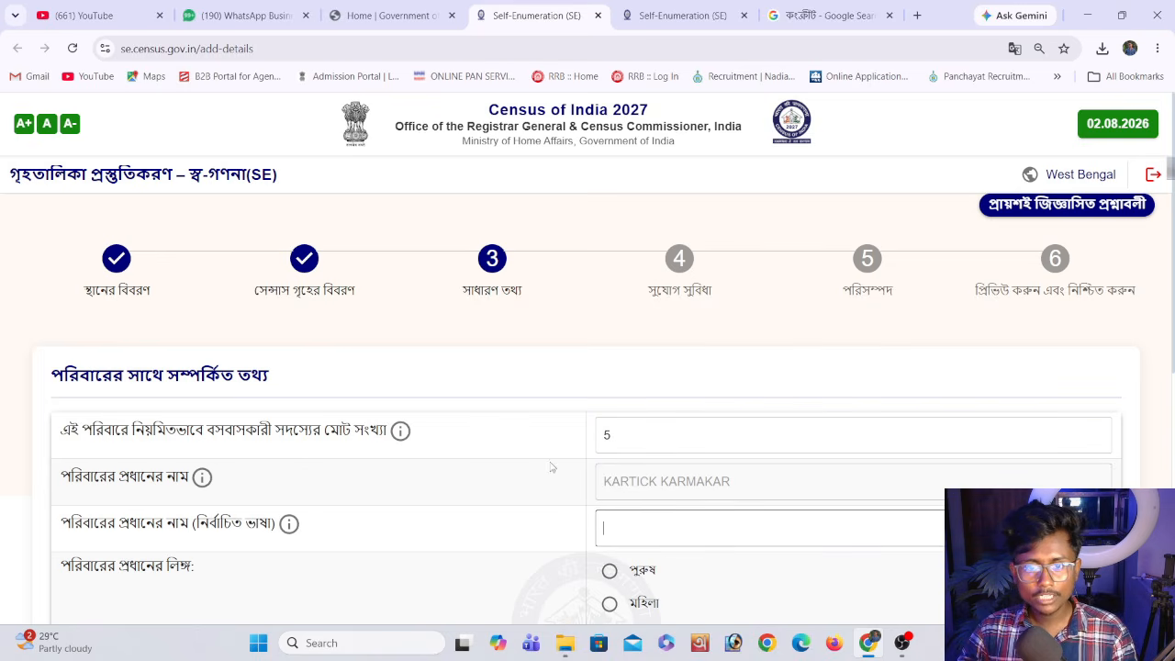
{"action": "scroll", "coordinate": [550, 467], "scroll_direction": "down", "scroll_amount": 2}
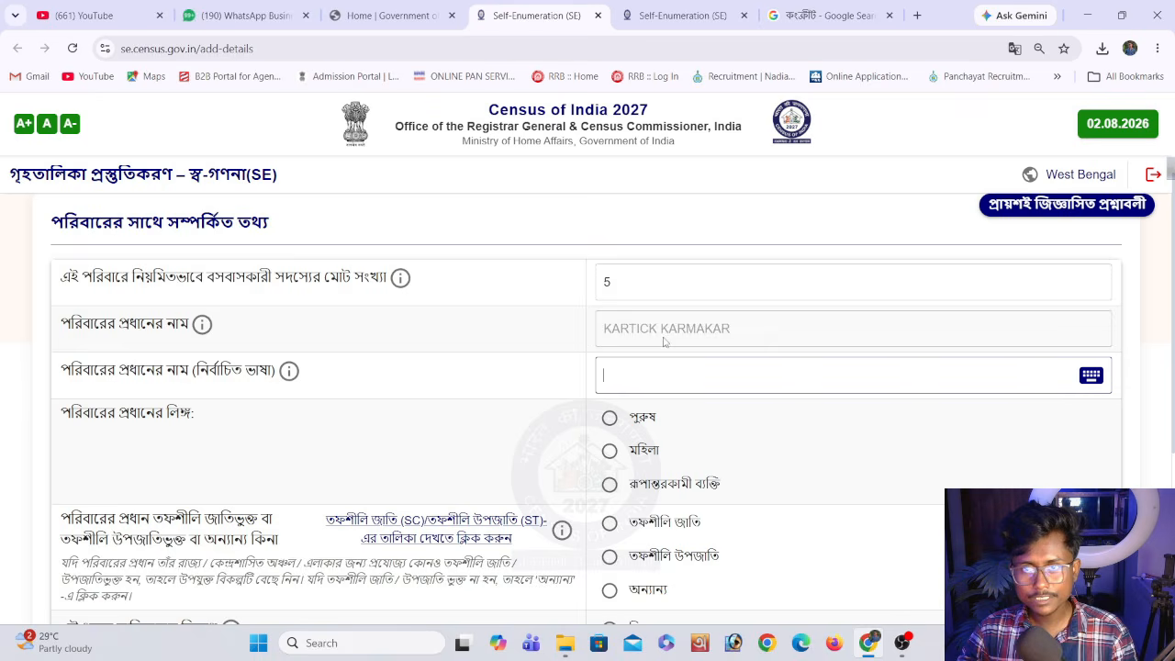
{"action": "left_click", "coordinate": [1091, 378]}
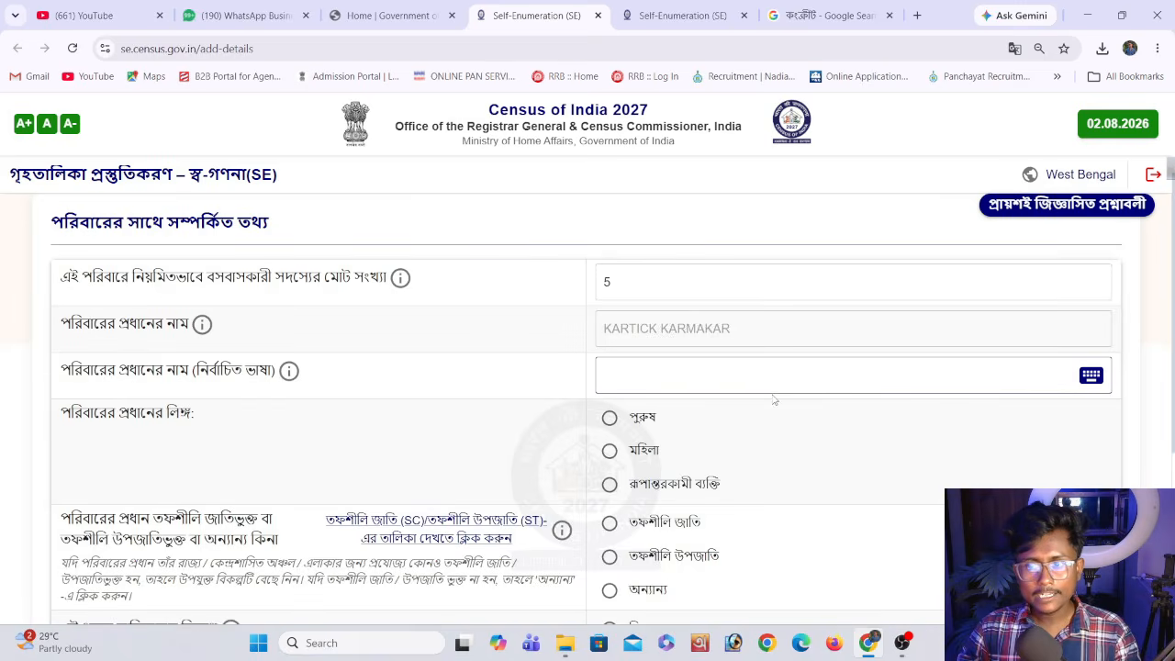
{"action": "left_click", "coordinate": [1091, 375]}
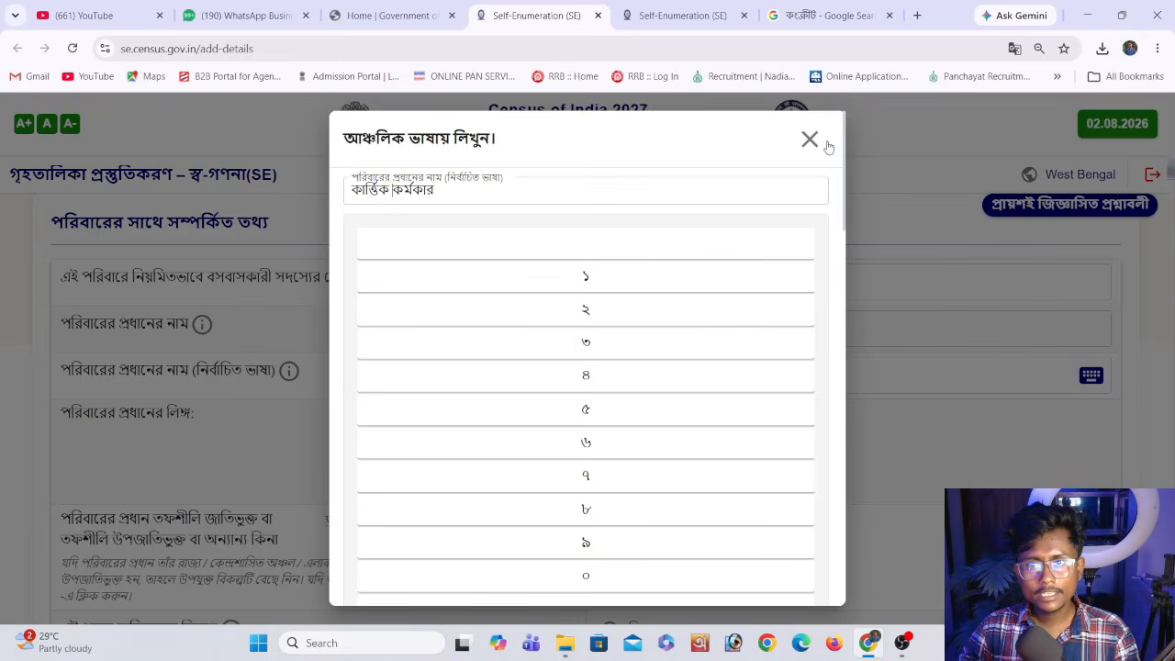
{"action": "scroll", "coordinate": [697, 331], "scroll_direction": "down", "scroll_amount": 20}
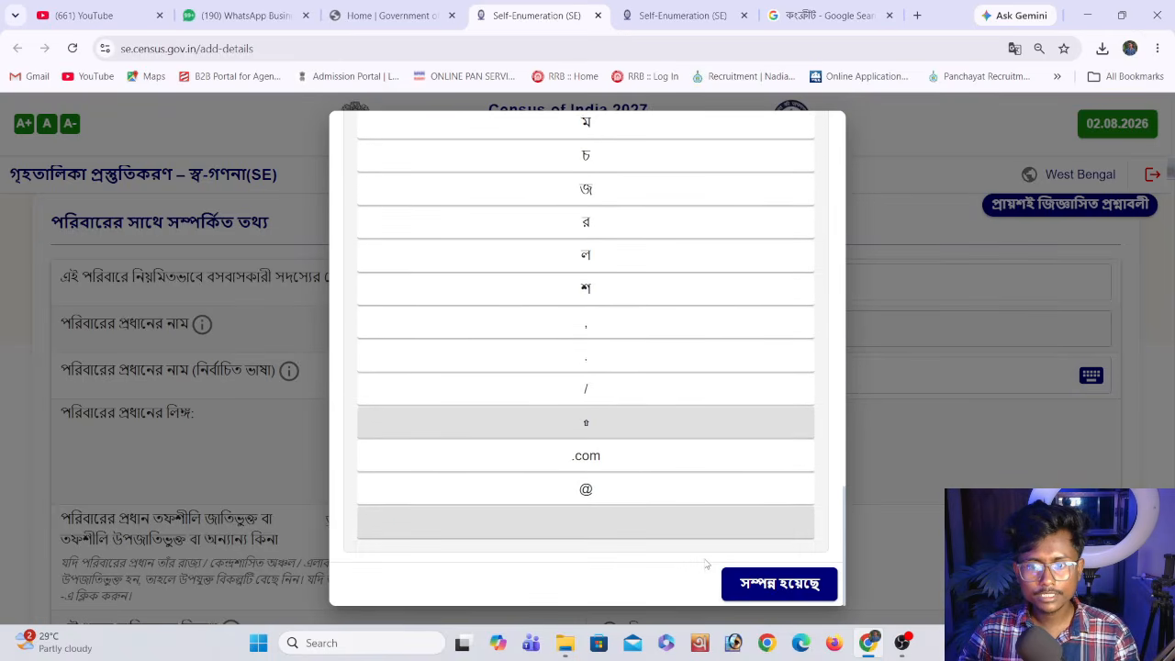
{"action": "left_click", "coordinate": [753, 583]}
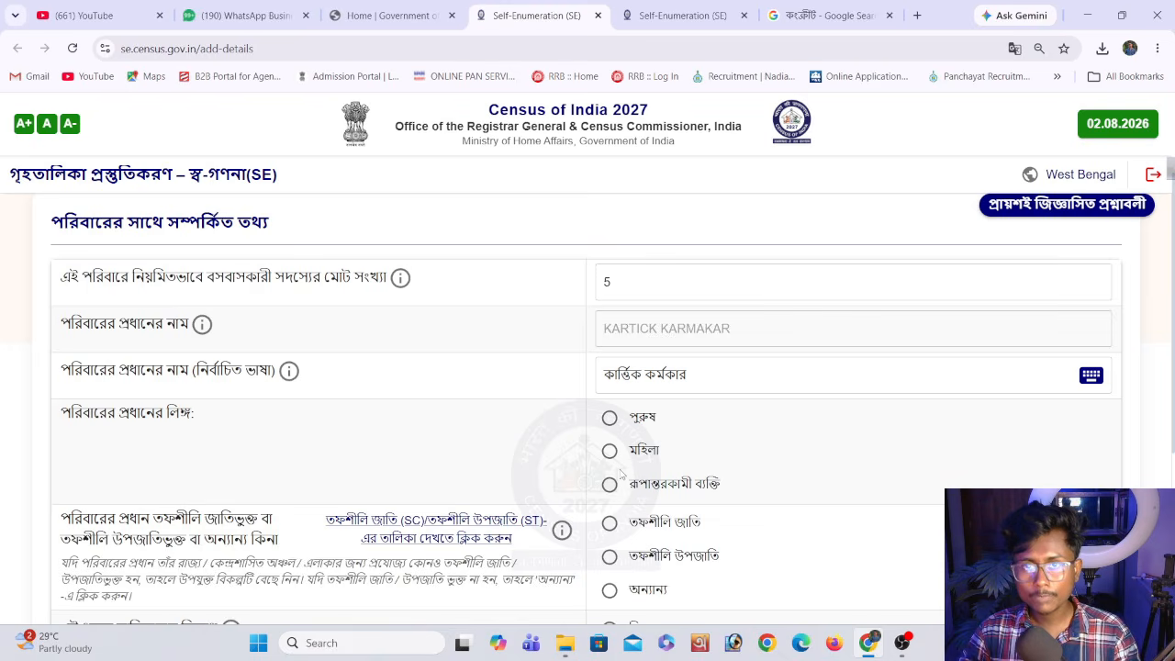
Set the household head's gender to male (পুরুষ) and the social category to Scheduled Tribe (তফশীলি উপজাতি)
{"action": "left_click", "coordinate": [610, 418]}
{"action": "scroll", "coordinate": [528, 413], "scroll_direction": "down", "scroll_amount": 1}
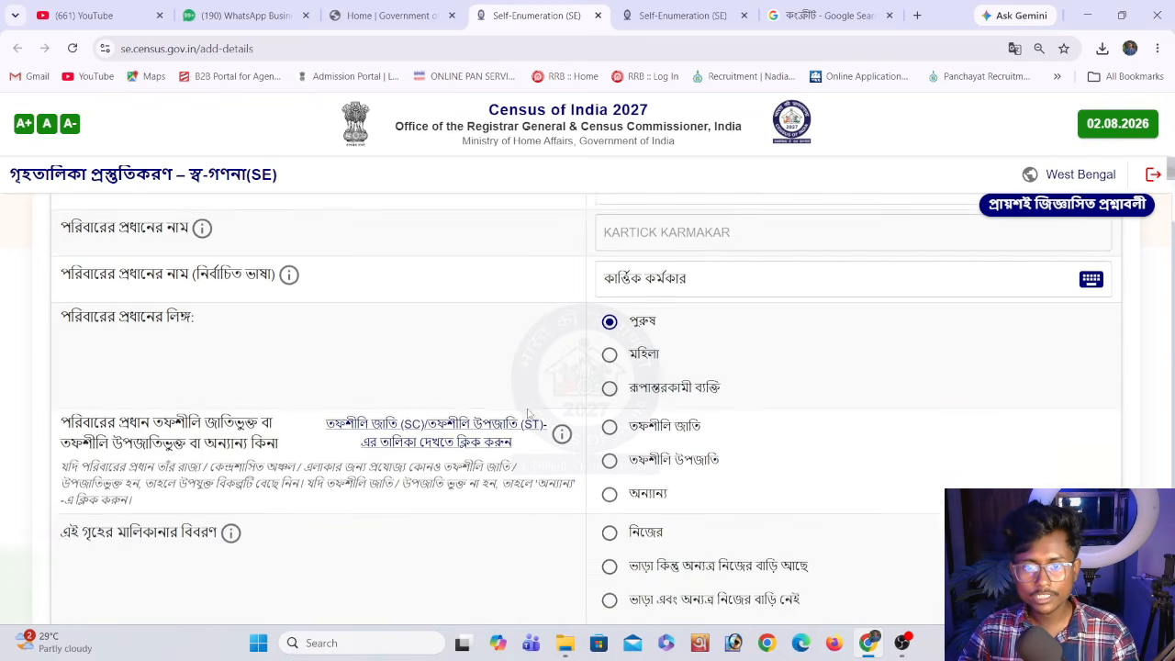
{"action": "scroll", "coordinate": [529, 413], "scroll_direction": "down", "scroll_amount": 1}
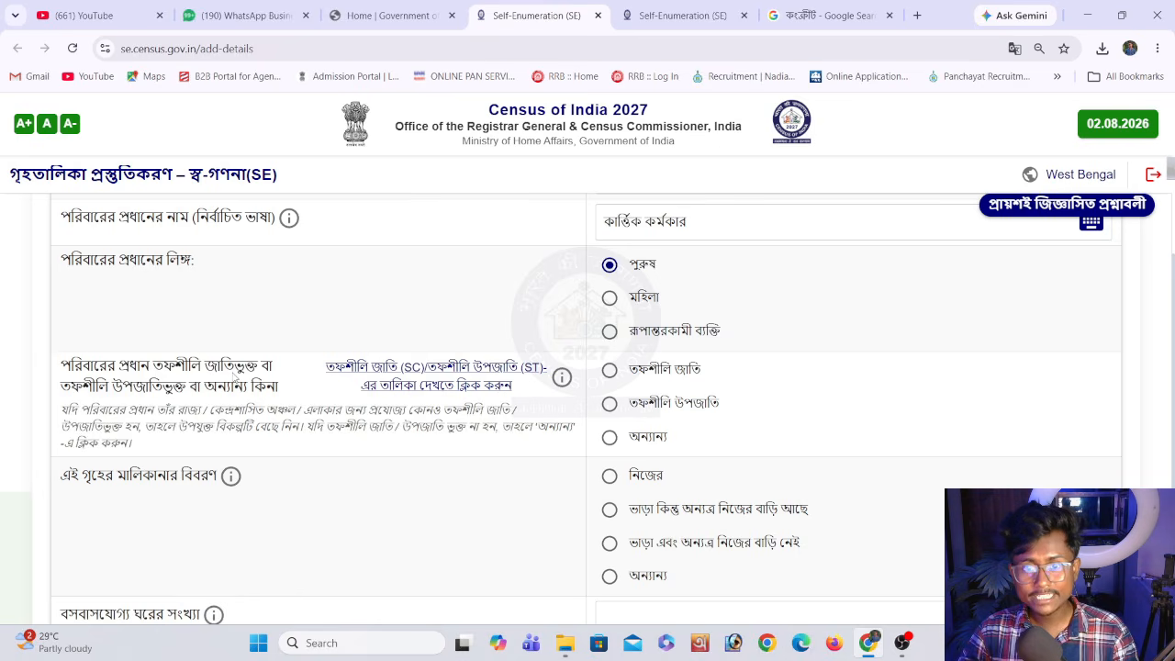
{"action": "left_click", "coordinate": [663, 404]}
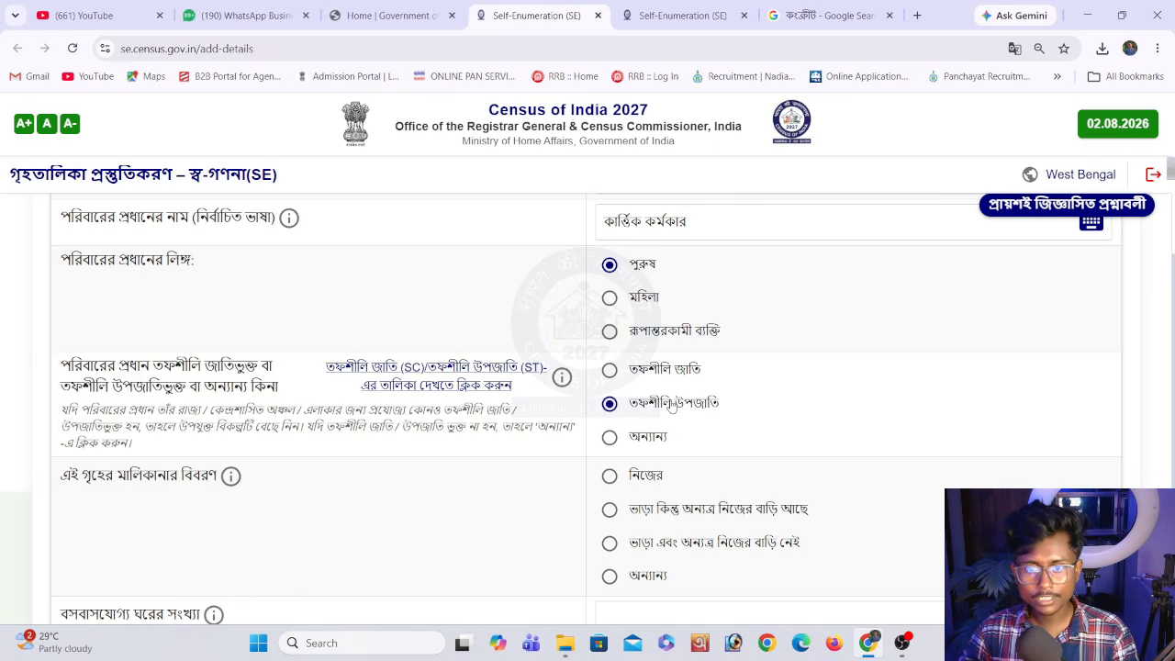
Review the household head's answers and set the house's ownership status to own (নিজের)
{"action": "scroll", "coordinate": [413, 418], "scroll_direction": "down", "scroll_amount": 1}
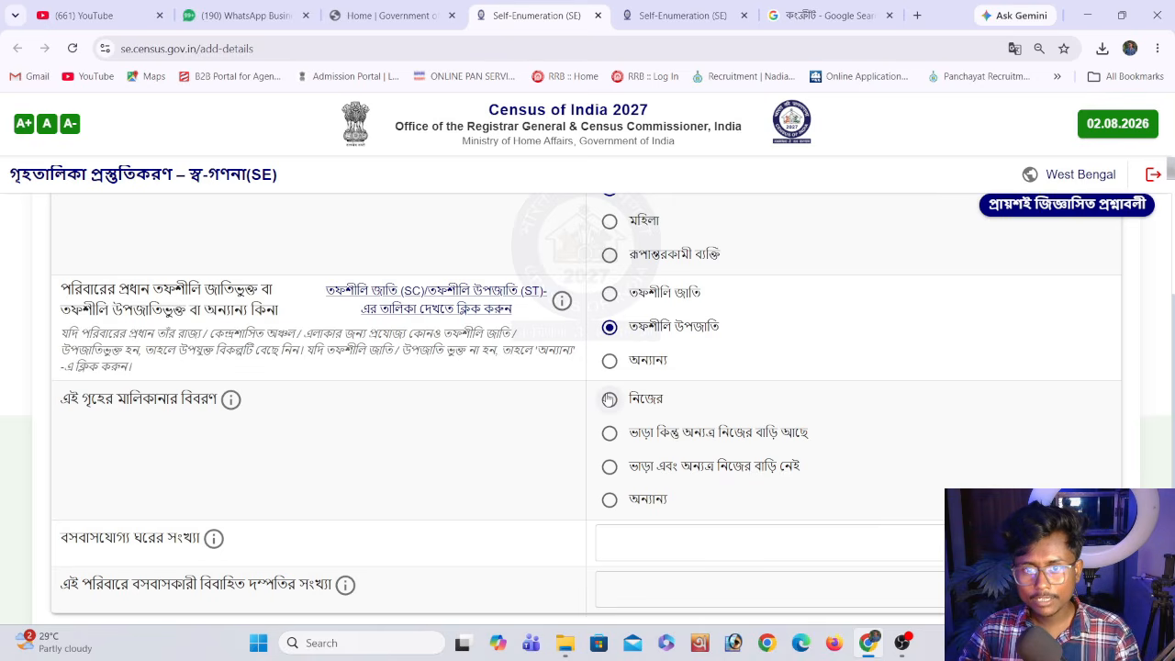
{"action": "scroll", "coordinate": [608, 398], "scroll_direction": "up", "scroll_amount": 2}
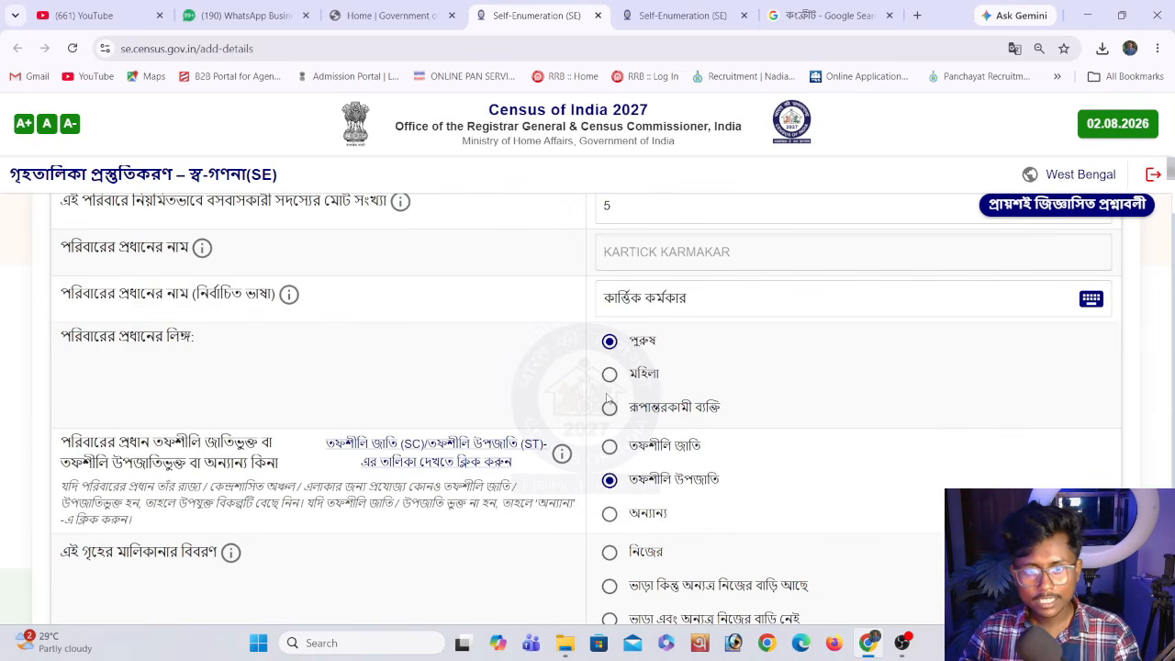
{"action": "scroll", "coordinate": [608, 398], "scroll_direction": "down", "scroll_amount": 2}
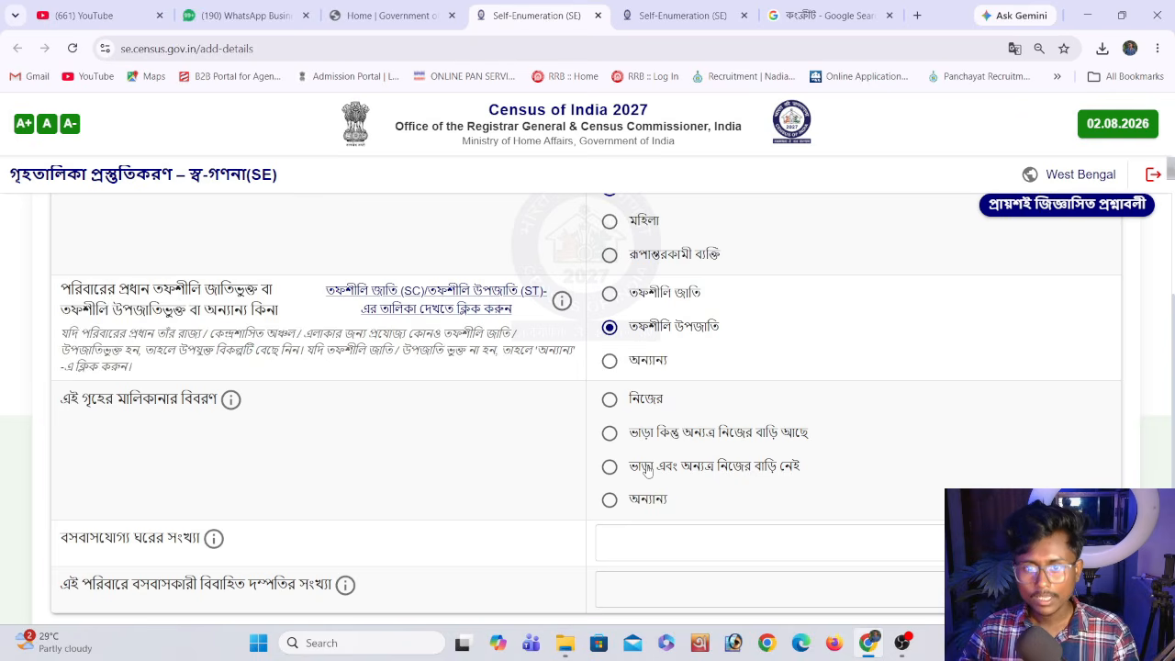
{"action": "left_click", "coordinate": [606, 403]}
{"action": "scroll", "coordinate": [450, 412], "scroll_direction": "down", "scroll_amount": 1}
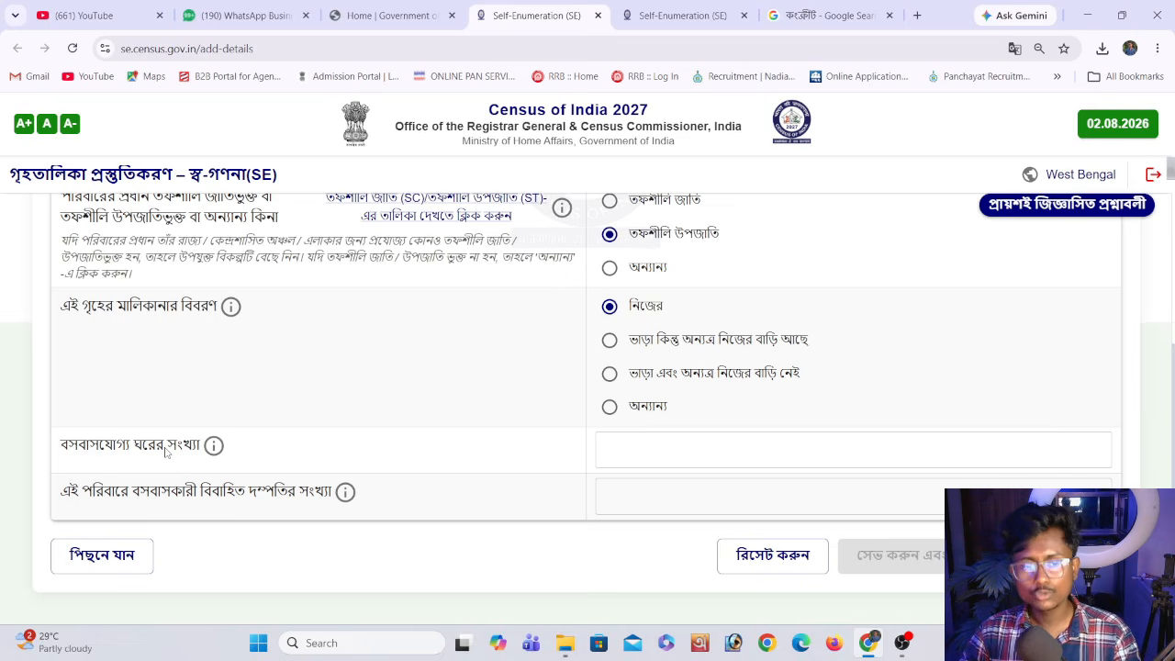
Check the hint on which rooms count, and enter 3 habitable rooms and 1 married couple for the household
{"action": "mouse_move", "coordinate": [212, 446]}
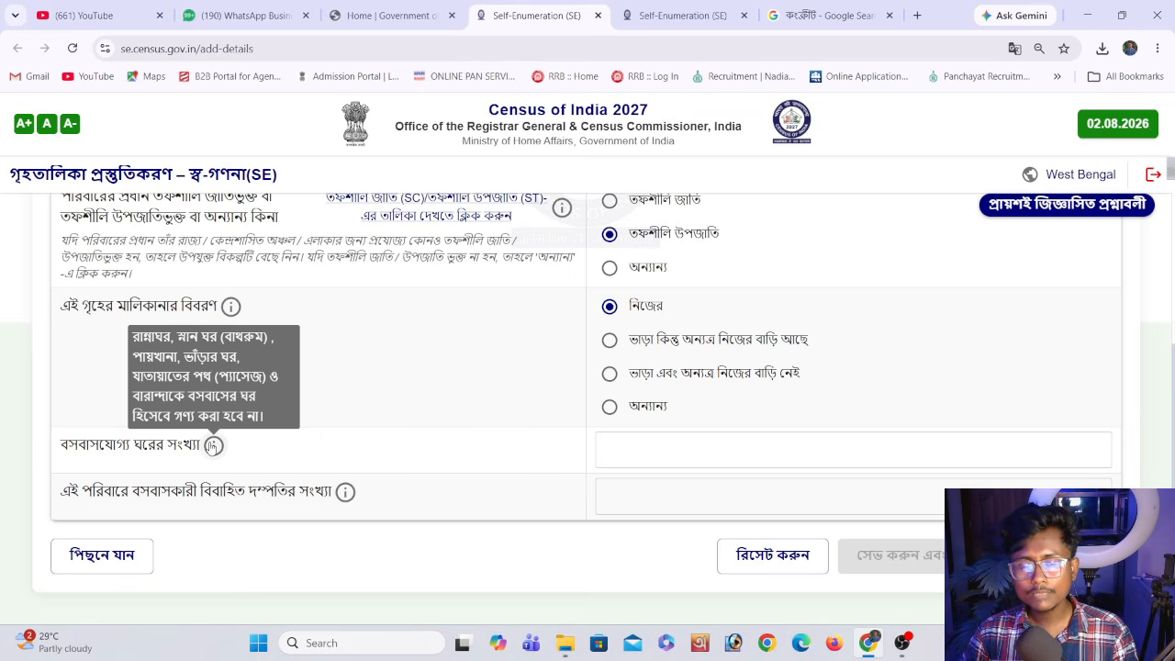
{"action": "left_click", "coordinate": [612, 443]}
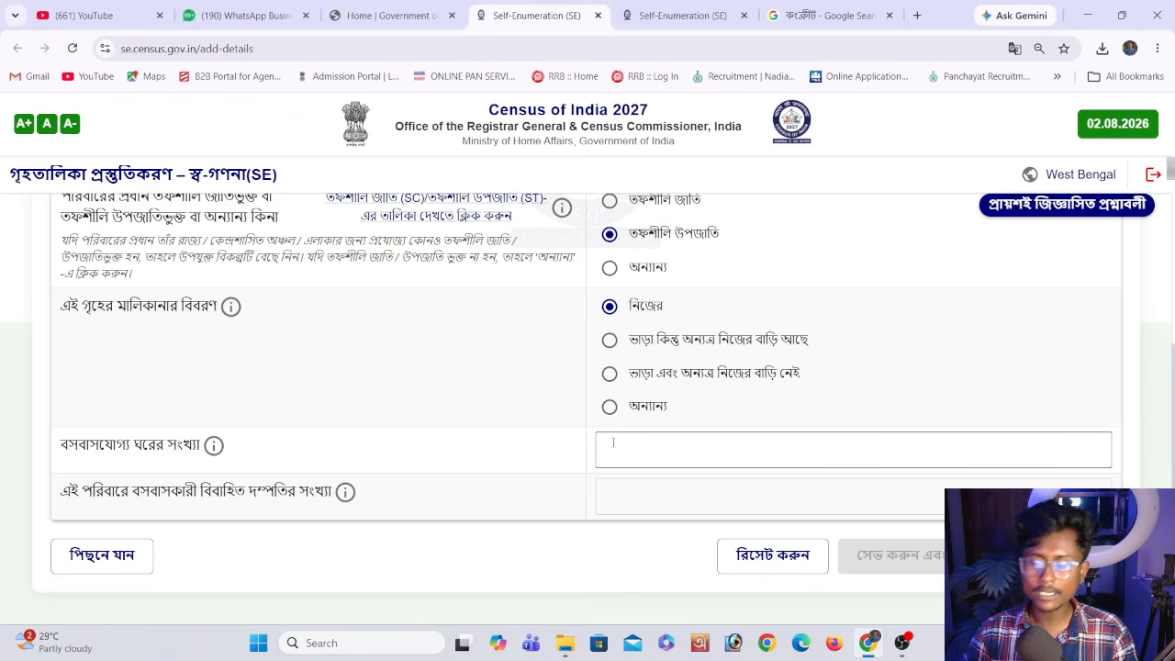
{"action": "left_click", "coordinate": [612, 502]}
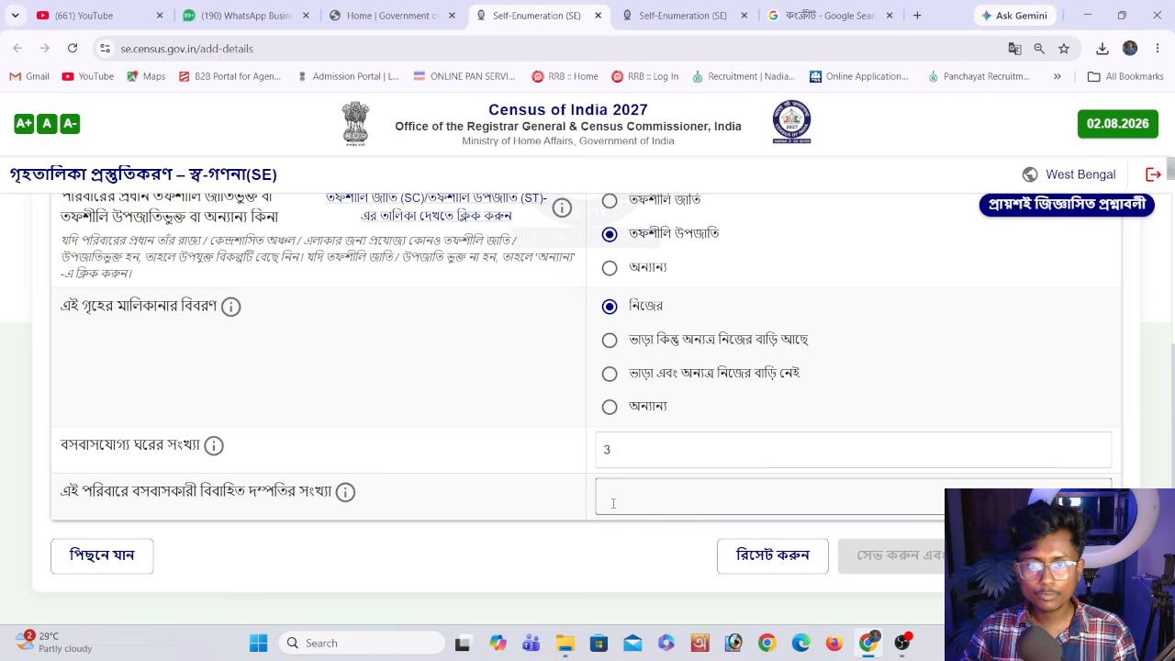
{"action": "type", "text": "1"}
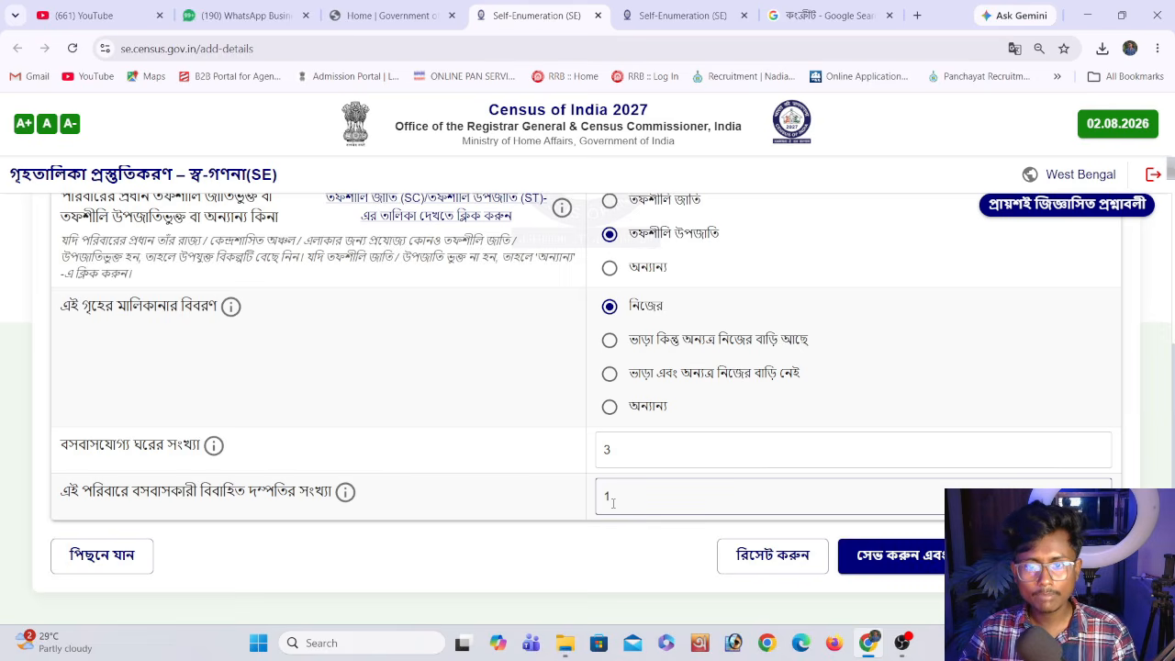
Save and confirm the general information section and proceed to the main drinking water source question under amenities
{"action": "left_click", "coordinate": [918, 561]}
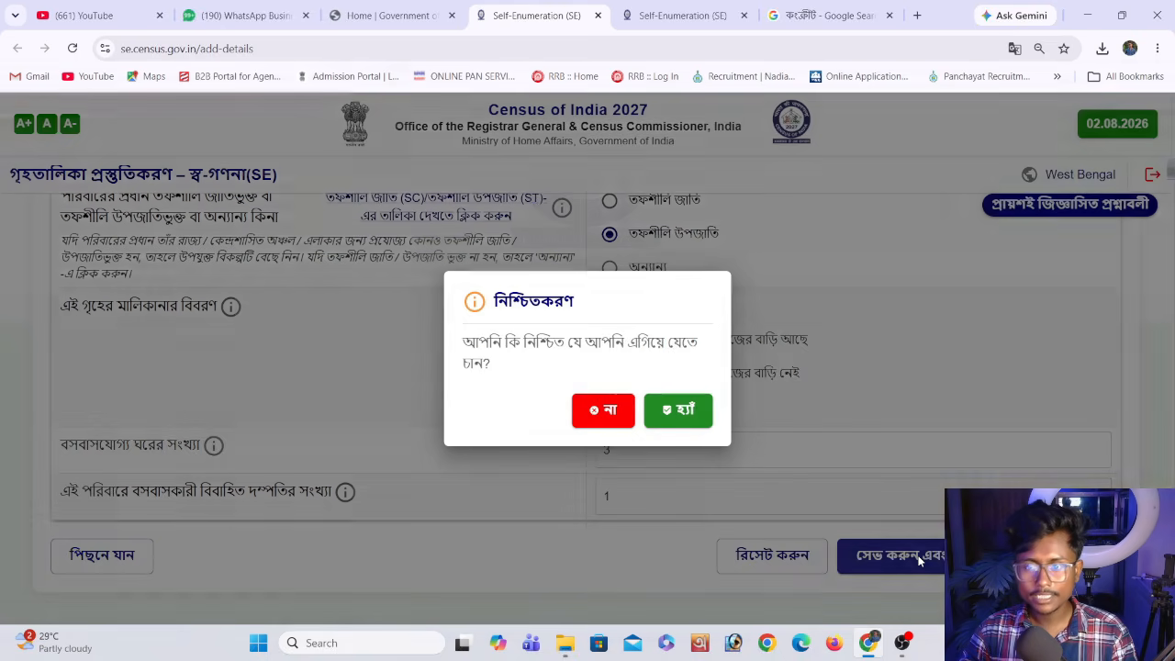
{"action": "left_click", "coordinate": [685, 419]}
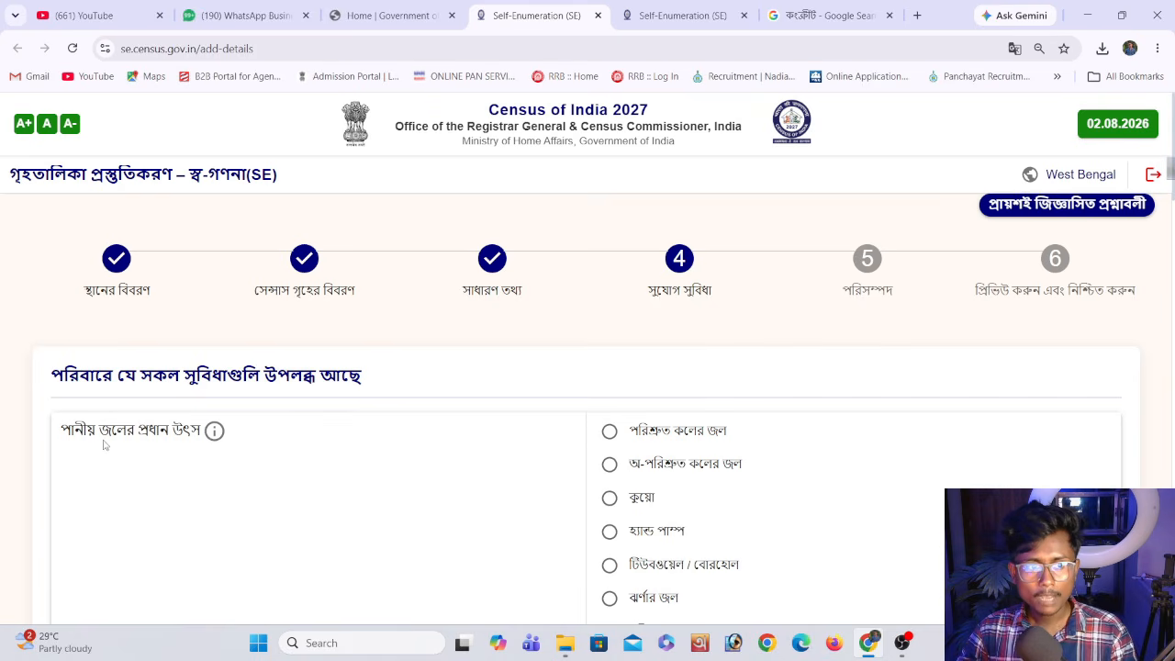
{"action": "scroll", "coordinate": [541, 434], "scroll_direction": "down", "scroll_amount": 1}
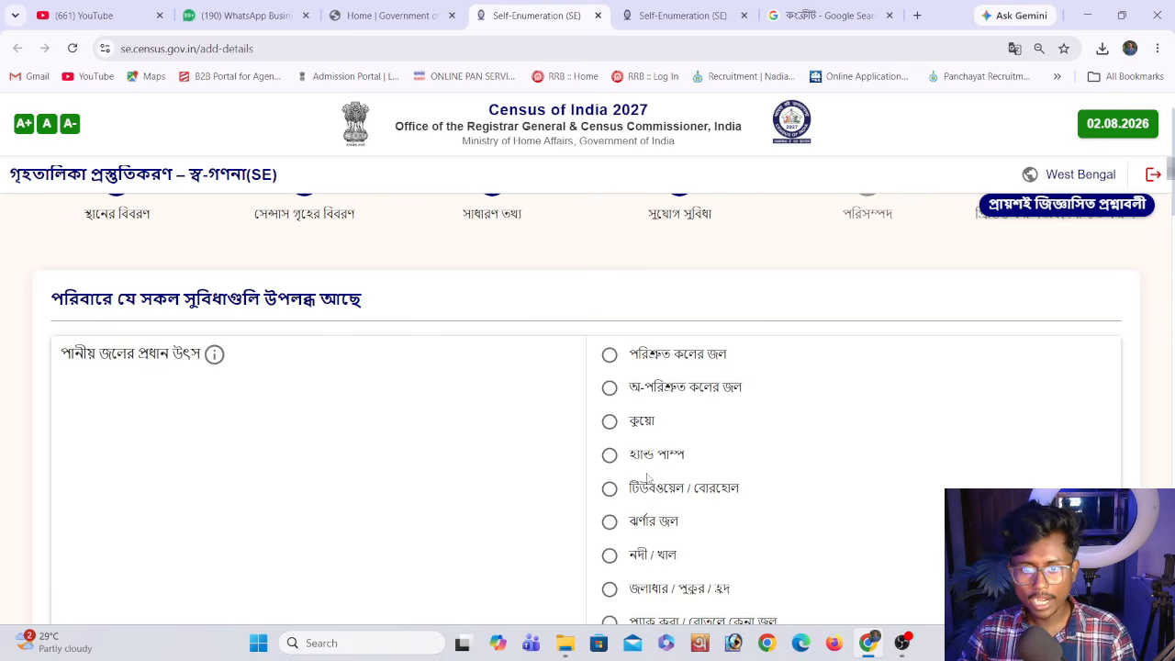
Set the main drinking water source to treated tap water (পরিশ্রুত কলের জল) and its location to near the premises (বাড়ির চৌহদ্দীর কাছে)
{"action": "scroll", "coordinate": [647, 479], "scroll_direction": "down", "scroll_amount": 1}
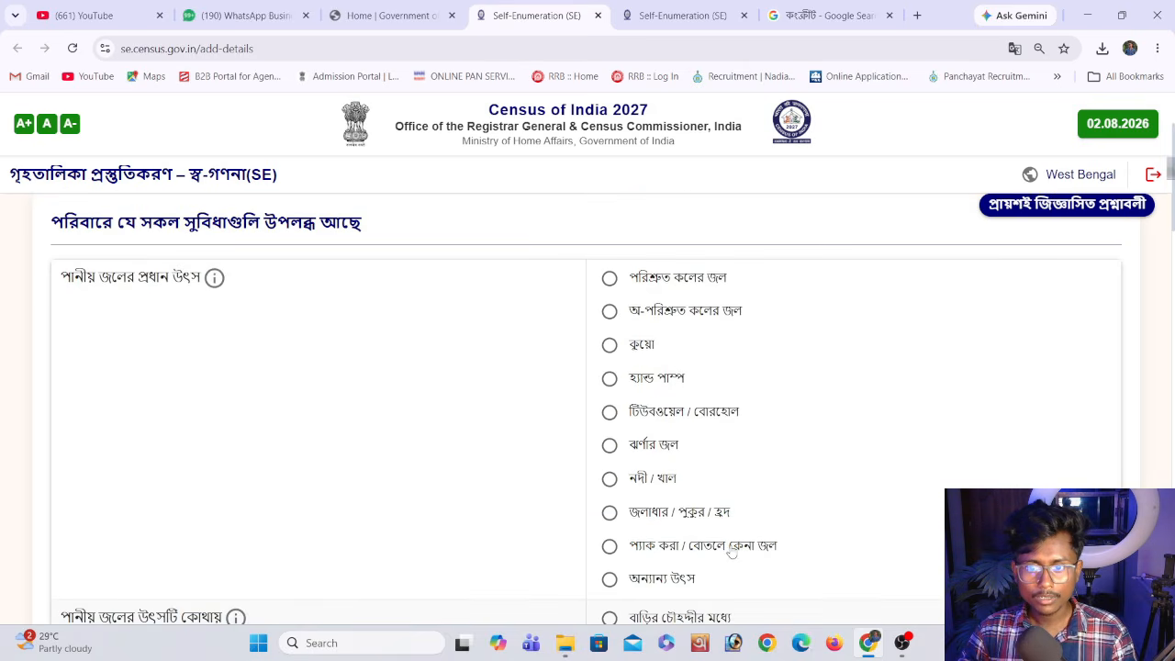
{"action": "left_click", "coordinate": [612, 279]}
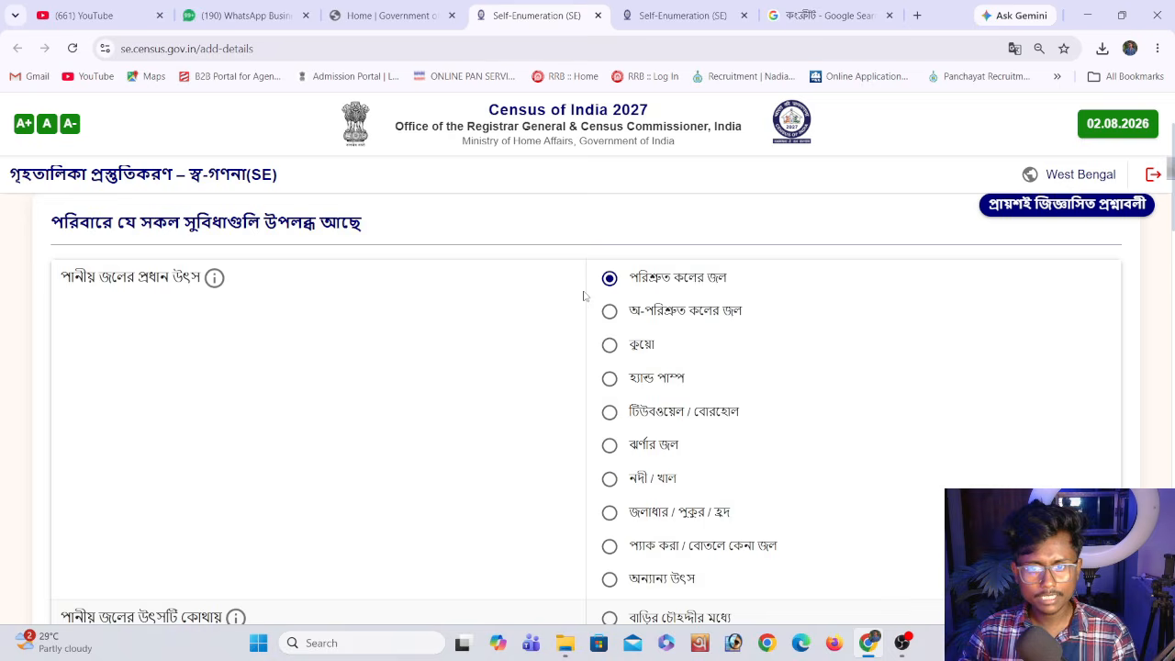
{"action": "scroll", "coordinate": [578, 390], "scroll_direction": "down", "scroll_amount": 2}
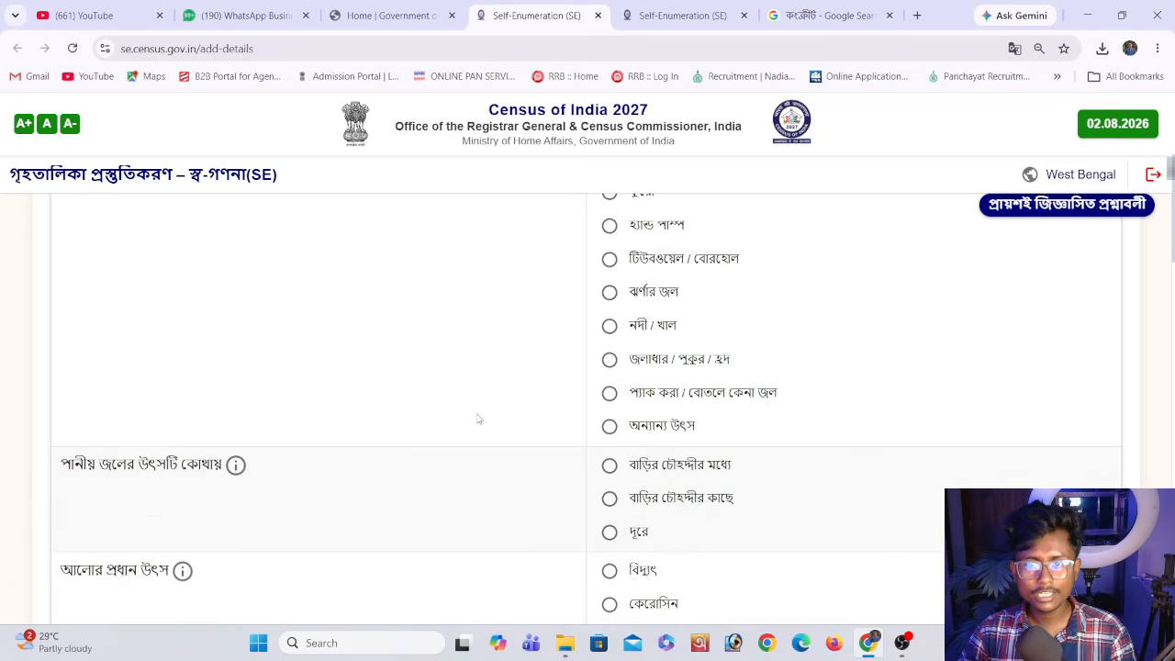
{"action": "scroll", "coordinate": [425, 447], "scroll_direction": "down", "scroll_amount": 1}
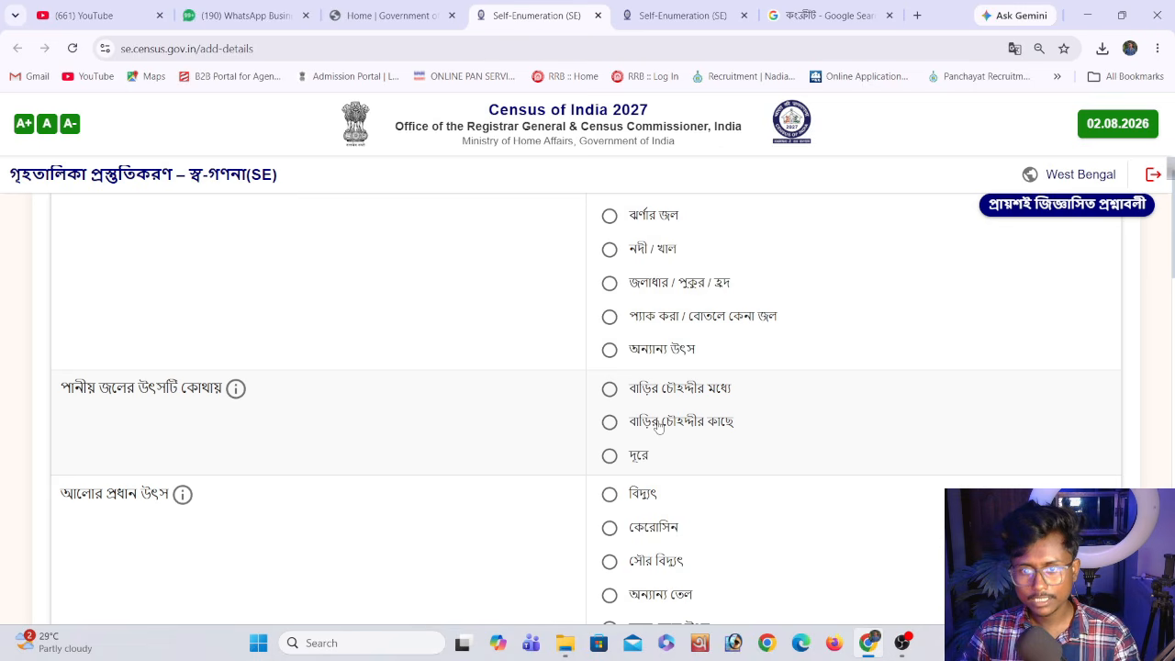
{"action": "scroll", "coordinate": [647, 441], "scroll_direction": "up", "scroll_amount": 3}
{"action": "scroll", "coordinate": [646, 443], "scroll_direction": "down", "scroll_amount": 2}
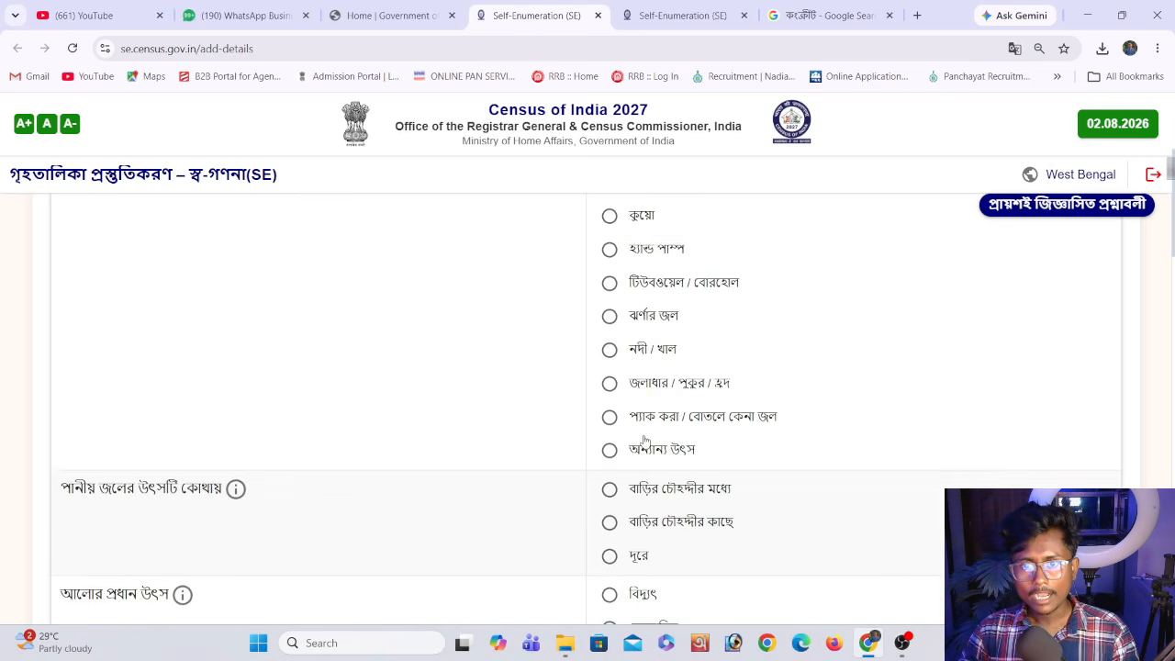
{"action": "left_click", "coordinate": [609, 496]}
Set the main source of lighting to electricity (বিদ্যুৎ) and the toilet access to exclusive use by this household
{"action": "scroll", "coordinate": [569, 474], "scroll_direction": "down", "scroll_amount": 1}
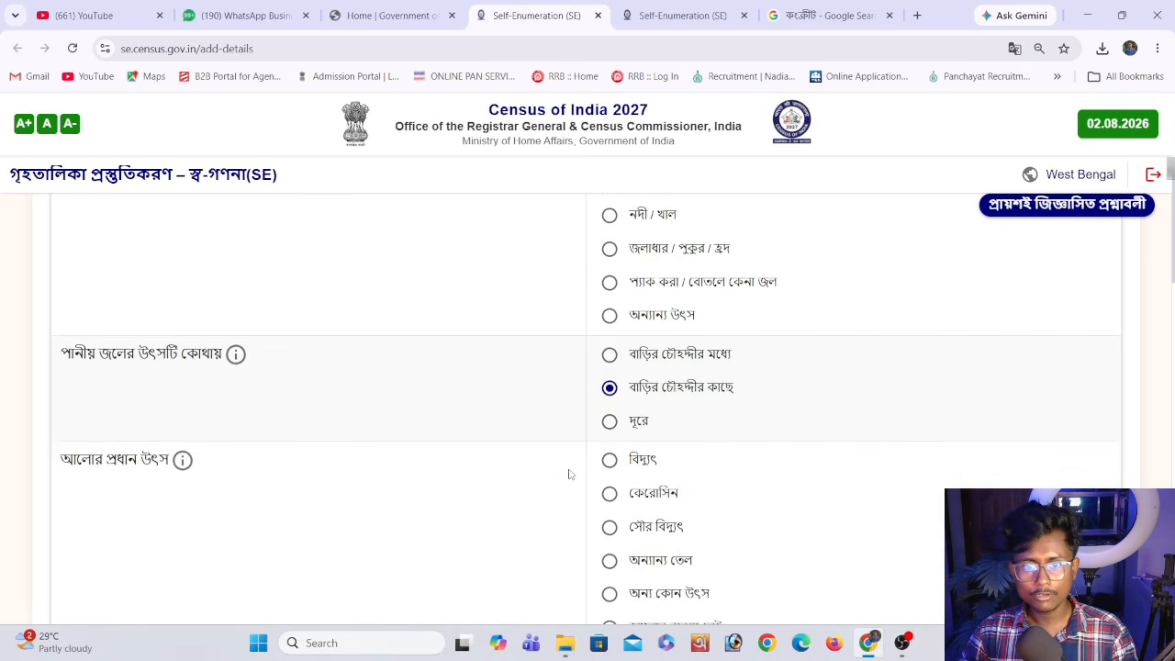
{"action": "scroll", "coordinate": [101, 431], "scroll_direction": "down", "scroll_amount": 1}
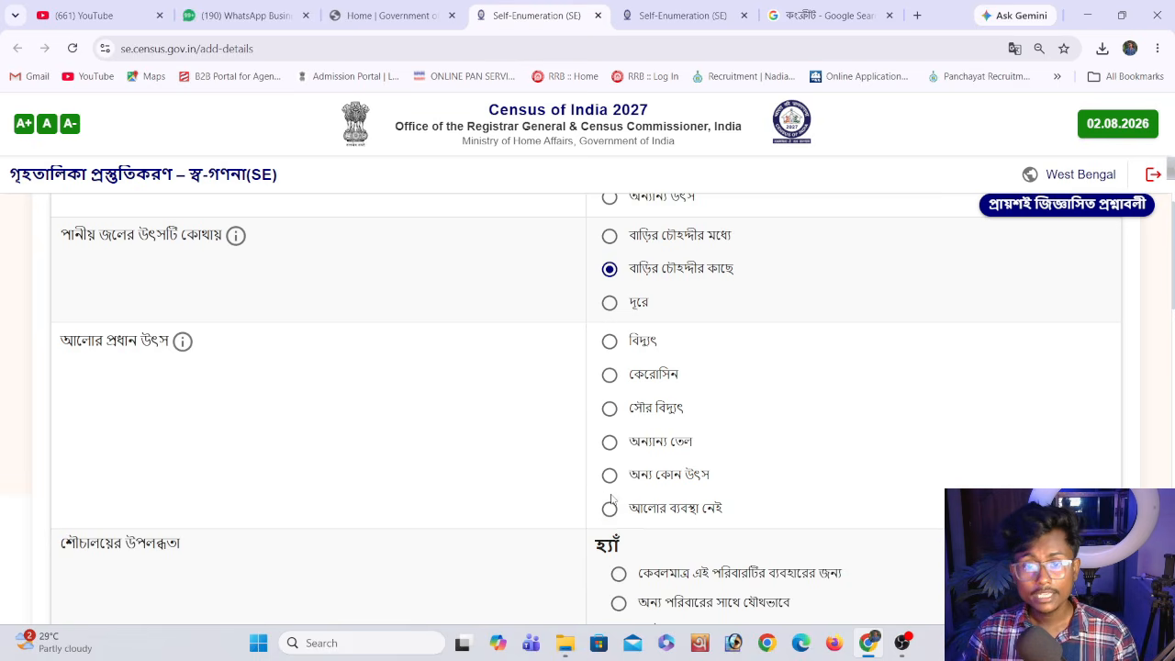
{"action": "left_click", "coordinate": [608, 342]}
{"action": "scroll", "coordinate": [482, 380], "scroll_direction": "down", "scroll_amount": 2}
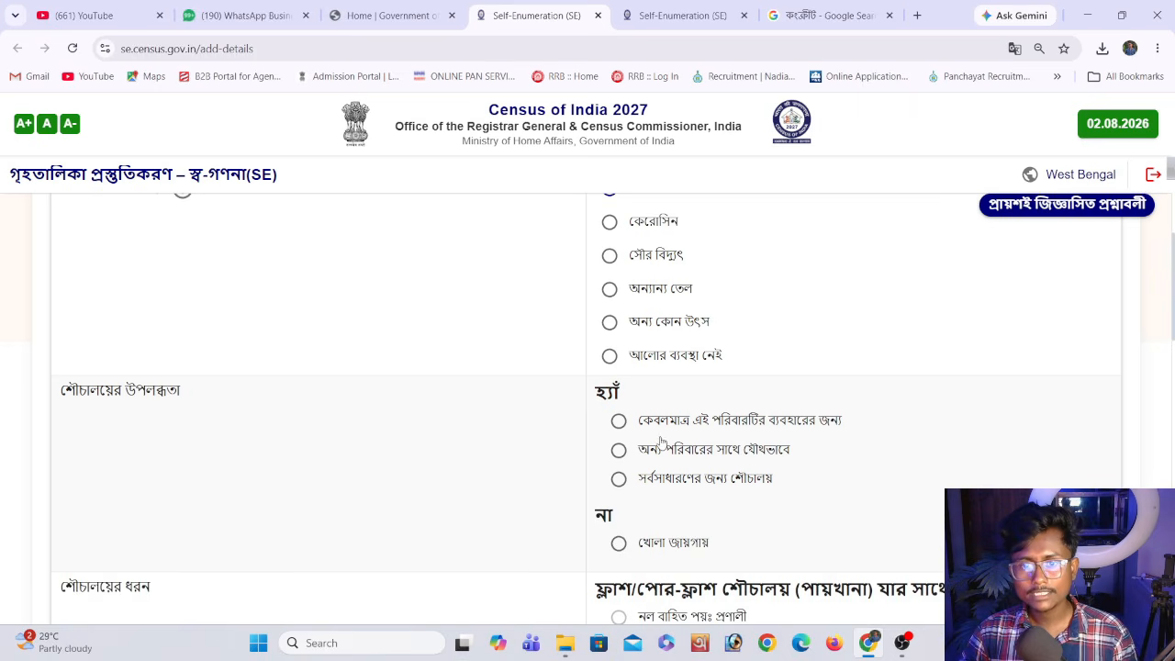
{"action": "left_click", "coordinate": [788, 424]}
Try the toilet type options septic tank, single pit with slab and twin pit with slab
{"action": "scroll", "coordinate": [688, 417], "scroll_direction": "down", "scroll_amount": 1}
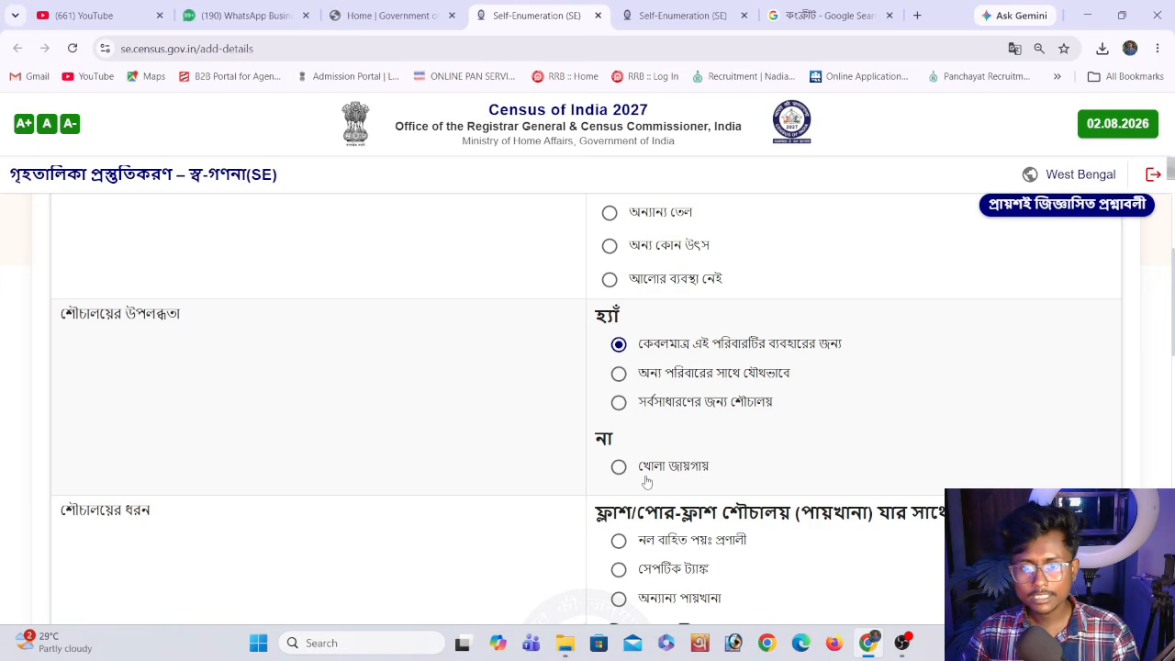
{"action": "scroll", "coordinate": [638, 463], "scroll_direction": "down", "scroll_amount": 1}
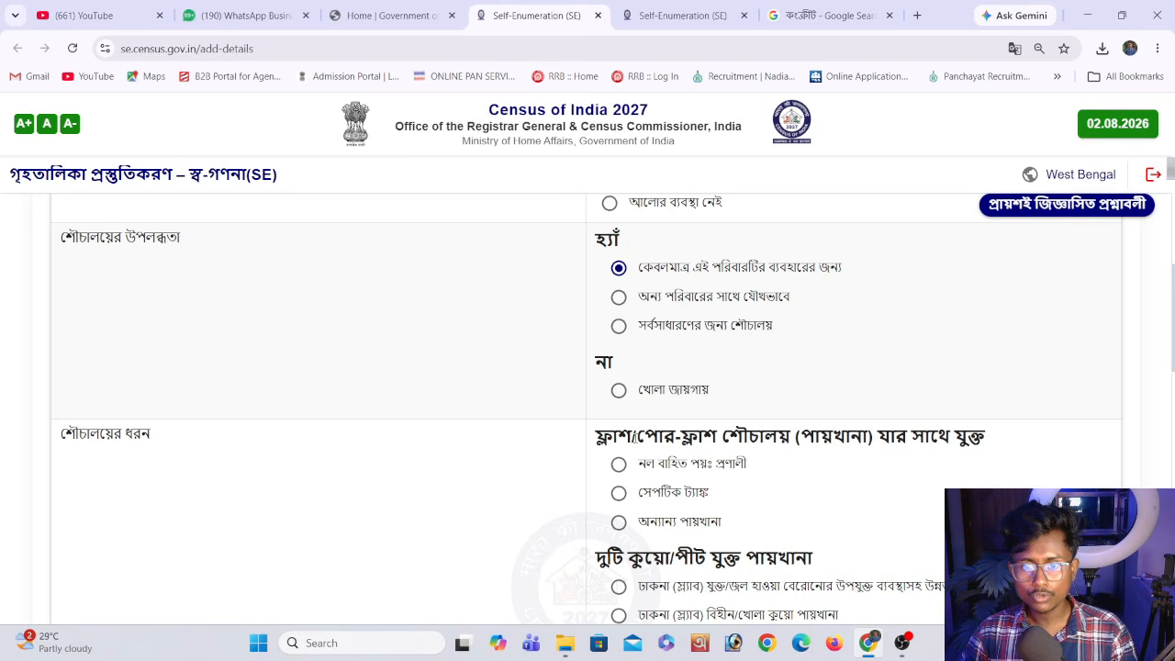
{"action": "left_click", "coordinate": [673, 496]}
{"action": "scroll", "coordinate": [660, 497], "scroll_direction": "down", "scroll_amount": 2}
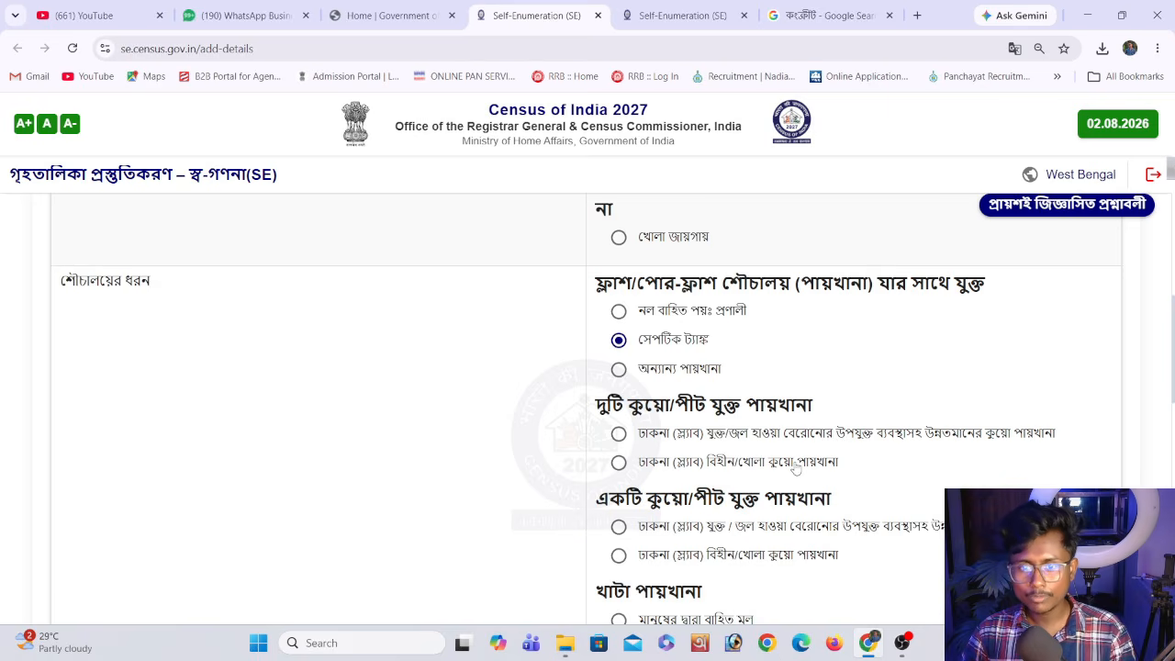
{"action": "left_click", "coordinate": [619, 432]}
{"action": "scroll", "coordinate": [637, 292], "scroll_direction": "down", "scroll_amount": 2}
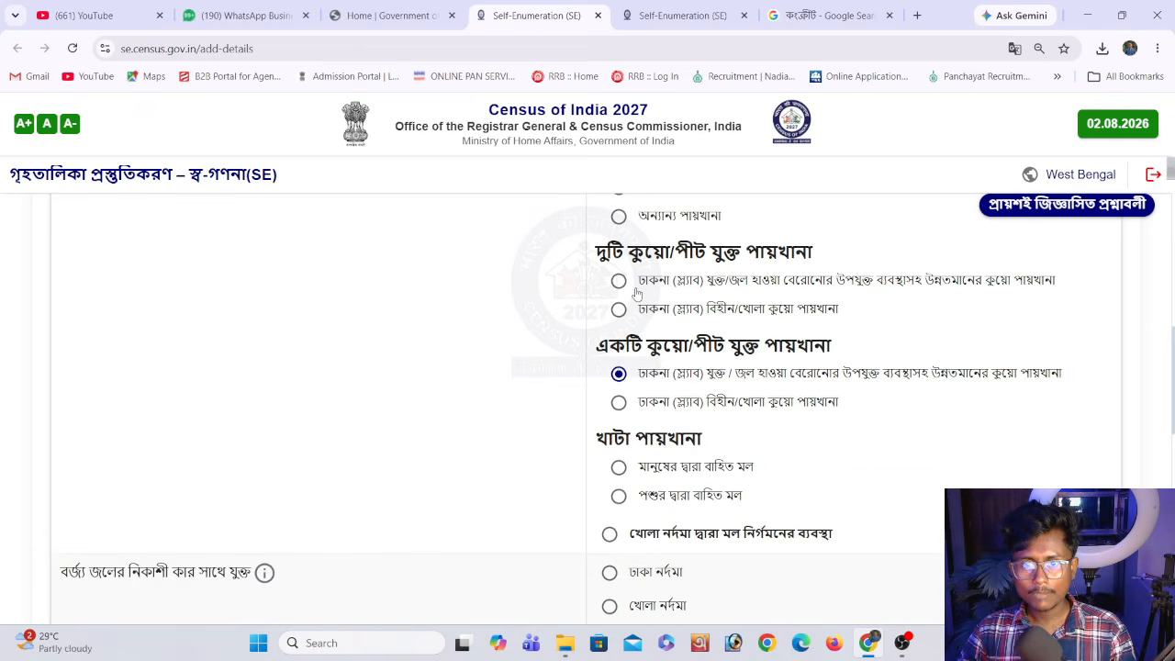
{"action": "left_click", "coordinate": [619, 281]}
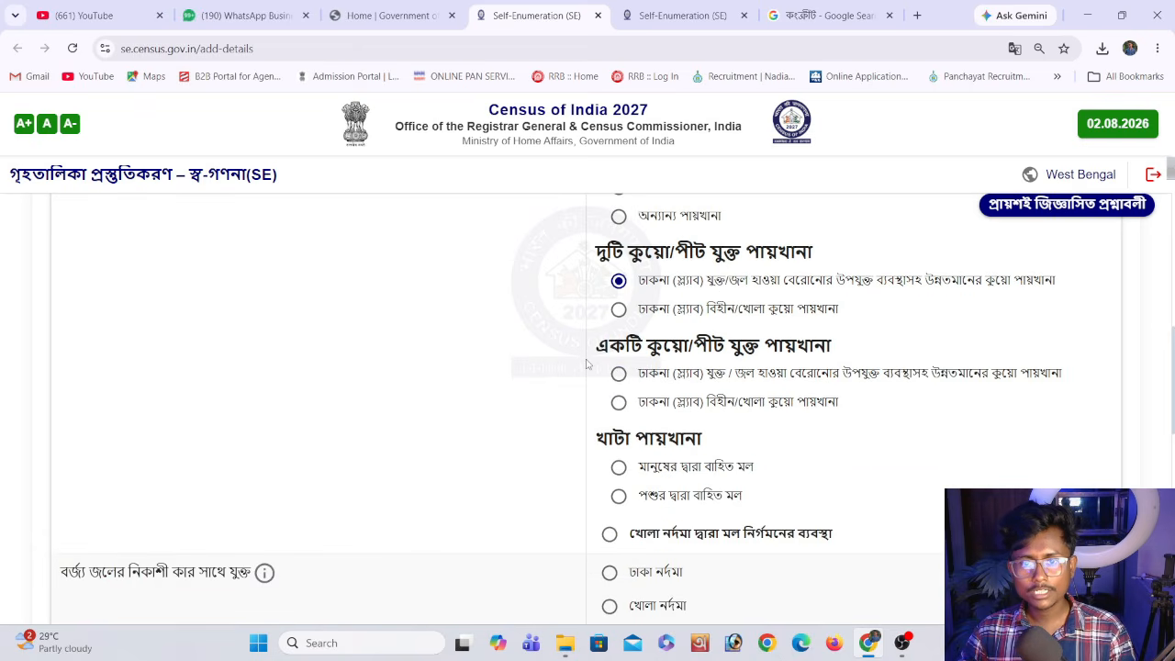
Set the toilet type to service latrine removed by humans (মানুষের দ্বারা বাহিত মল) and the wastewater outlet to covered drain (ঢাকা নর্দমা)
{"action": "scroll", "coordinate": [588, 364], "scroll_direction": "down", "scroll_amount": 2}
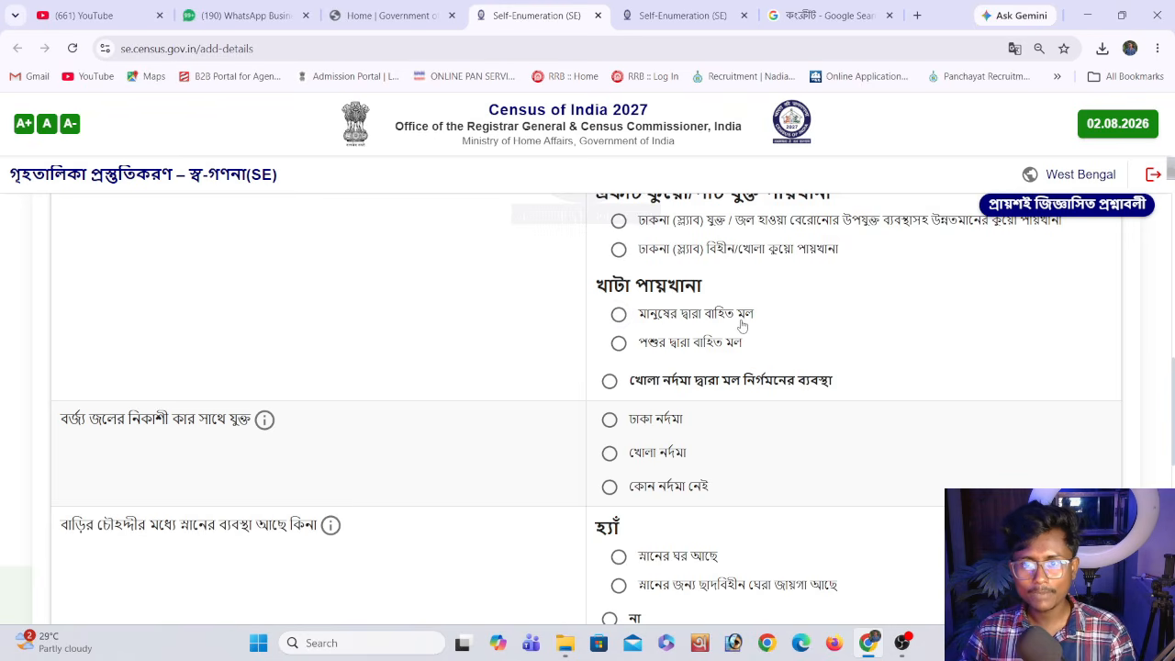
{"action": "left_click", "coordinate": [657, 320]}
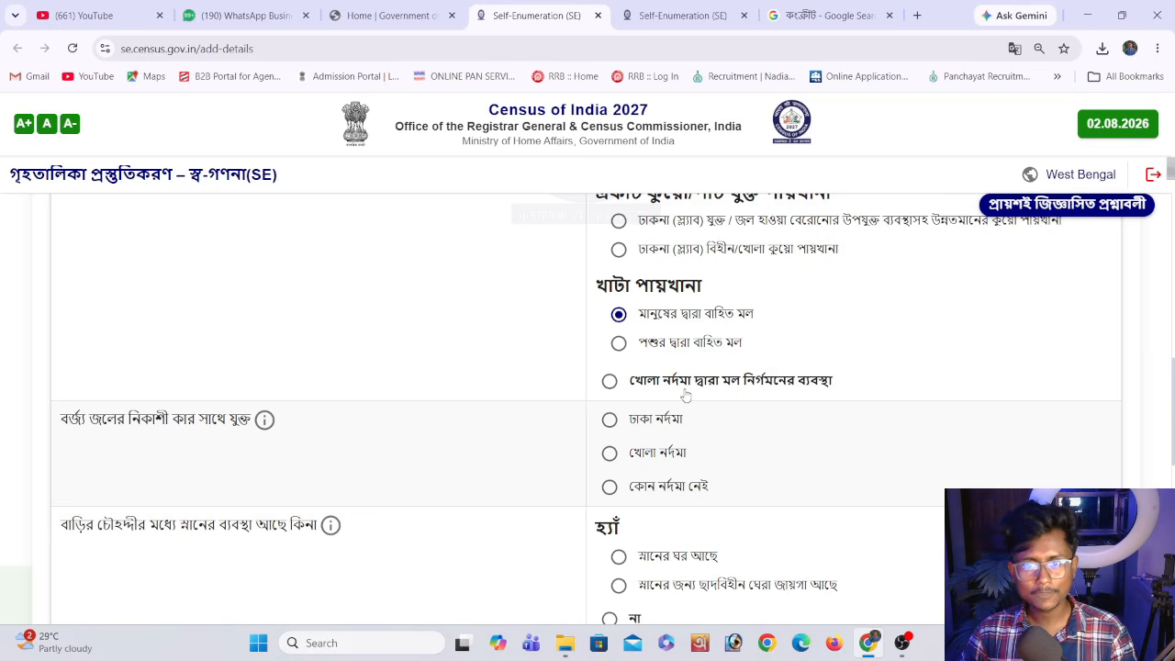
{"action": "scroll", "coordinate": [685, 394], "scroll_direction": "down", "scroll_amount": 1}
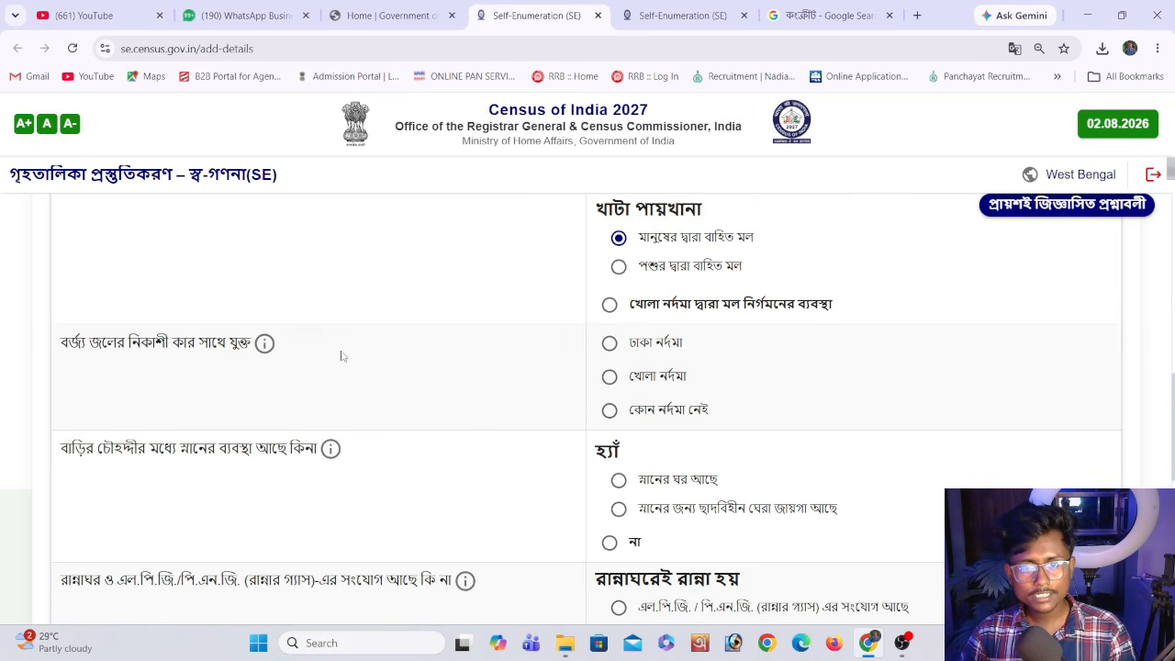
{"action": "left_click", "coordinate": [670, 346]}
Set the bathing facility to bathroom (স্নানের ঘর আছে) and the kitchen answer to cooking in the kitchen with an LPG/PNG connection
{"action": "scroll", "coordinate": [587, 376], "scroll_direction": "down", "scroll_amount": 1}
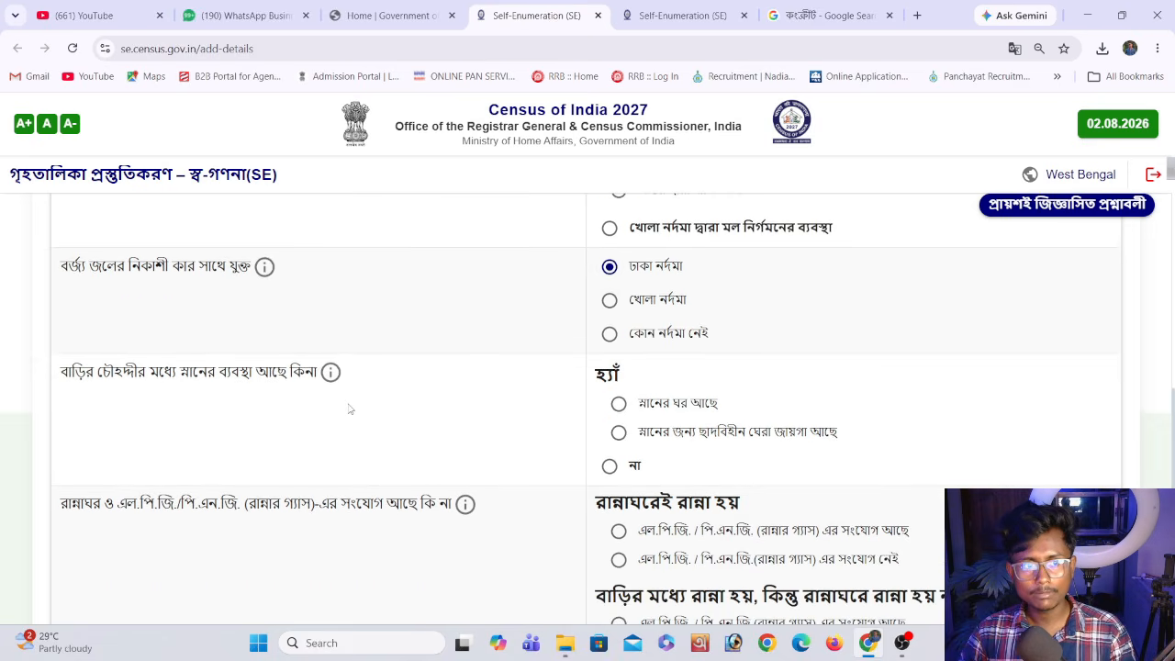
{"action": "left_click", "coordinate": [619, 403]}
{"action": "scroll", "coordinate": [535, 422], "scroll_direction": "down", "scroll_amount": 1}
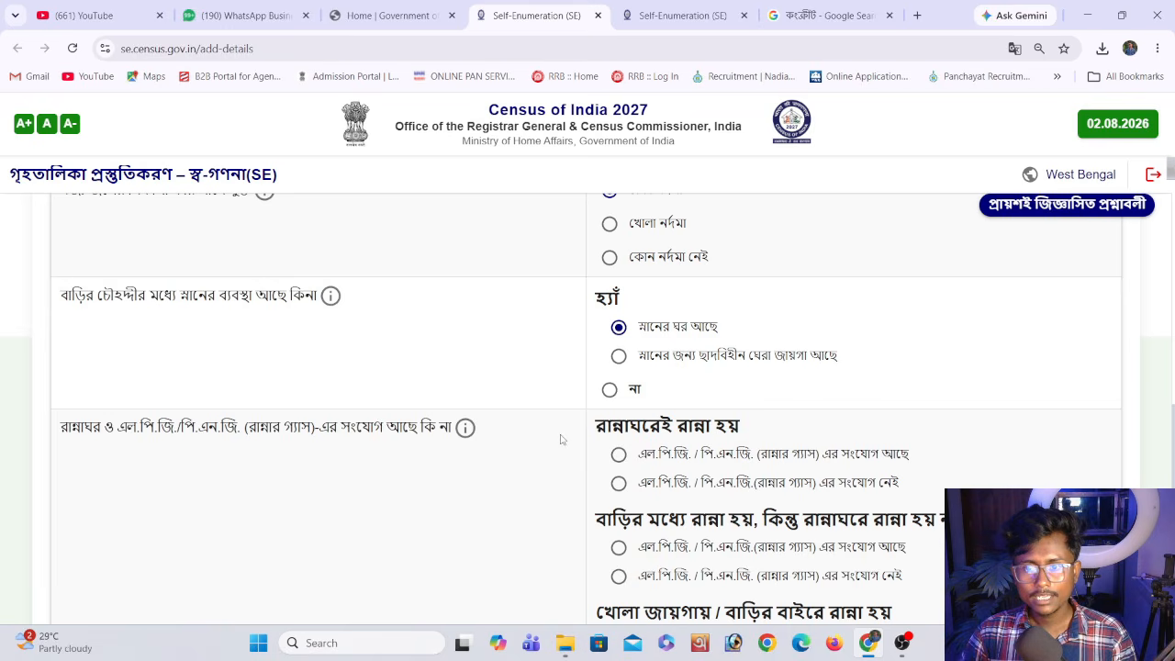
{"action": "left_click", "coordinate": [751, 453]}
Review the remaining kitchen options and set the main cooking fuel to firewood (জ্বালানি কাঠ)
{"action": "scroll", "coordinate": [642, 452], "scroll_direction": "down", "scroll_amount": 2}
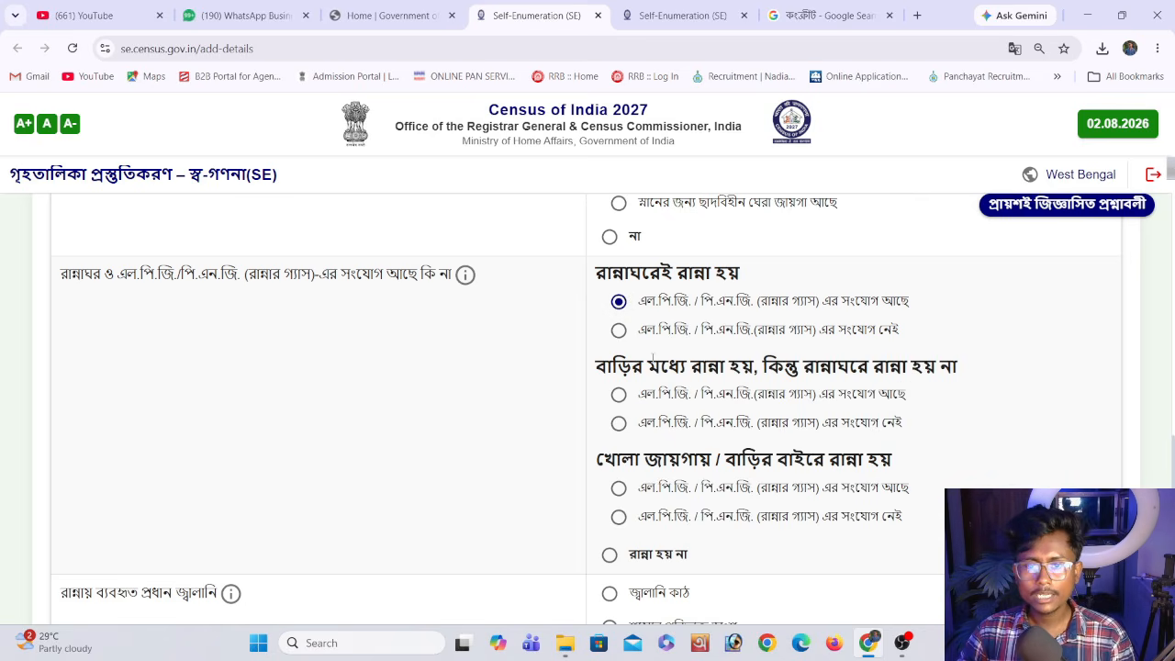
{"action": "scroll", "coordinate": [652, 358], "scroll_direction": "down", "scroll_amount": 1}
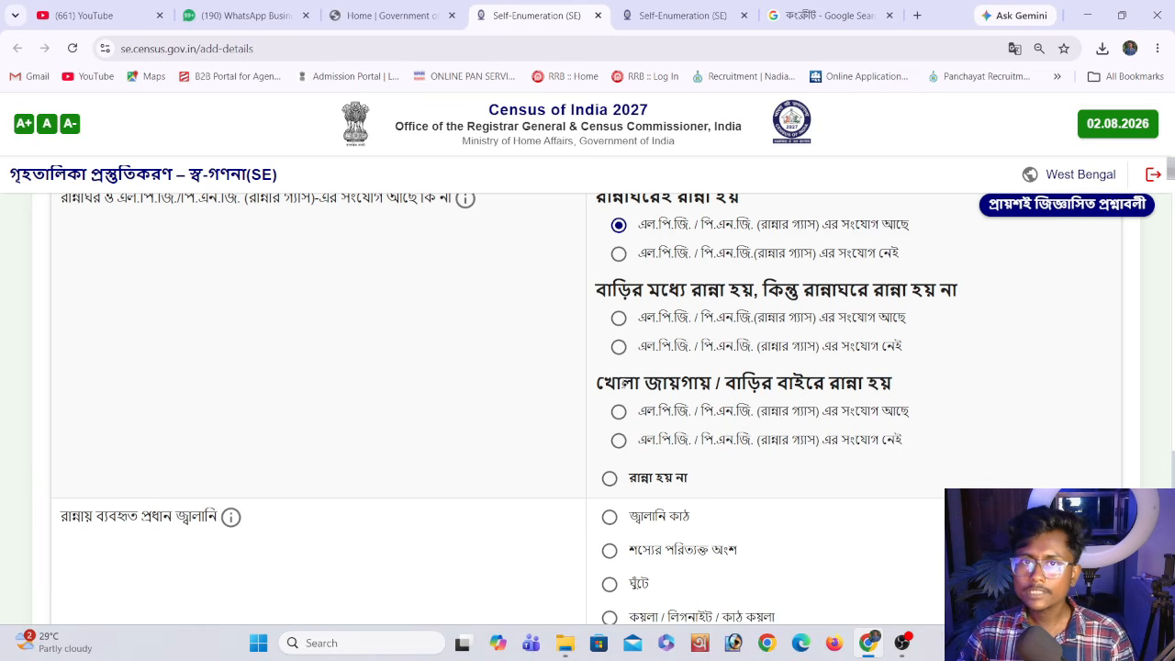
{"action": "scroll", "coordinate": [613, 335], "scroll_direction": "down", "scroll_amount": 2}
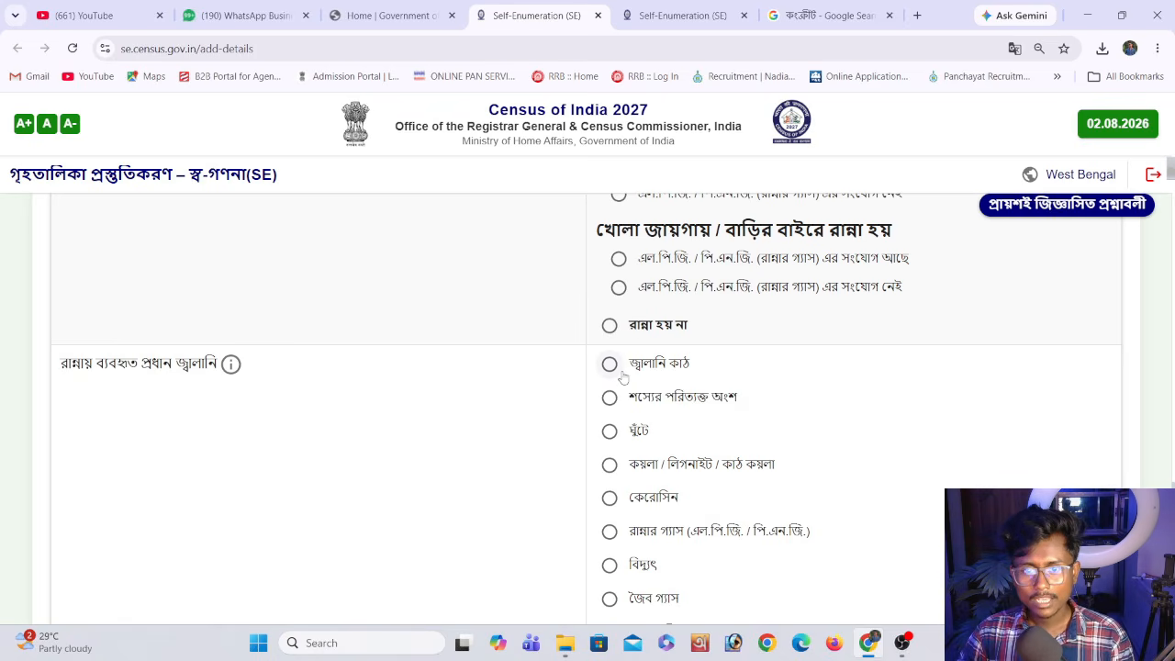
{"action": "scroll", "coordinate": [610, 376], "scroll_direction": "down", "scroll_amount": 1}
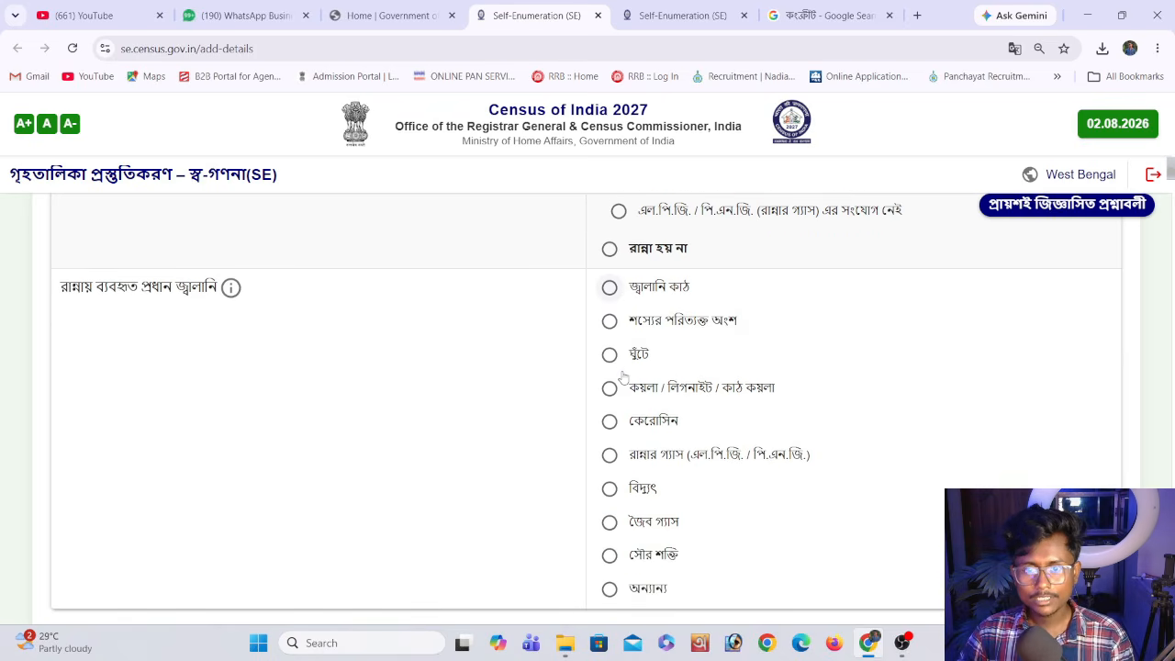
{"action": "left_click", "coordinate": [611, 288]}
Save and confirm the amenities section and proceed to the household assets section
{"action": "scroll", "coordinate": [734, 385], "scroll_direction": "down", "scroll_amount": 1}
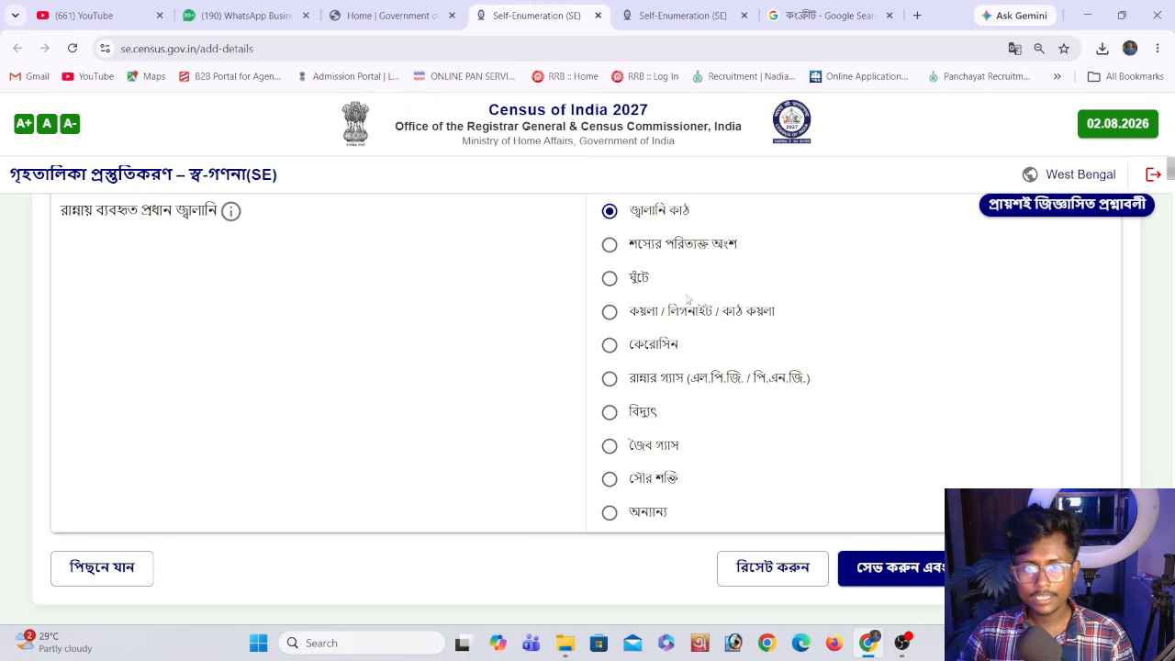
{"action": "scroll", "coordinate": [867, 486], "scroll_direction": "down", "scroll_amount": 1}
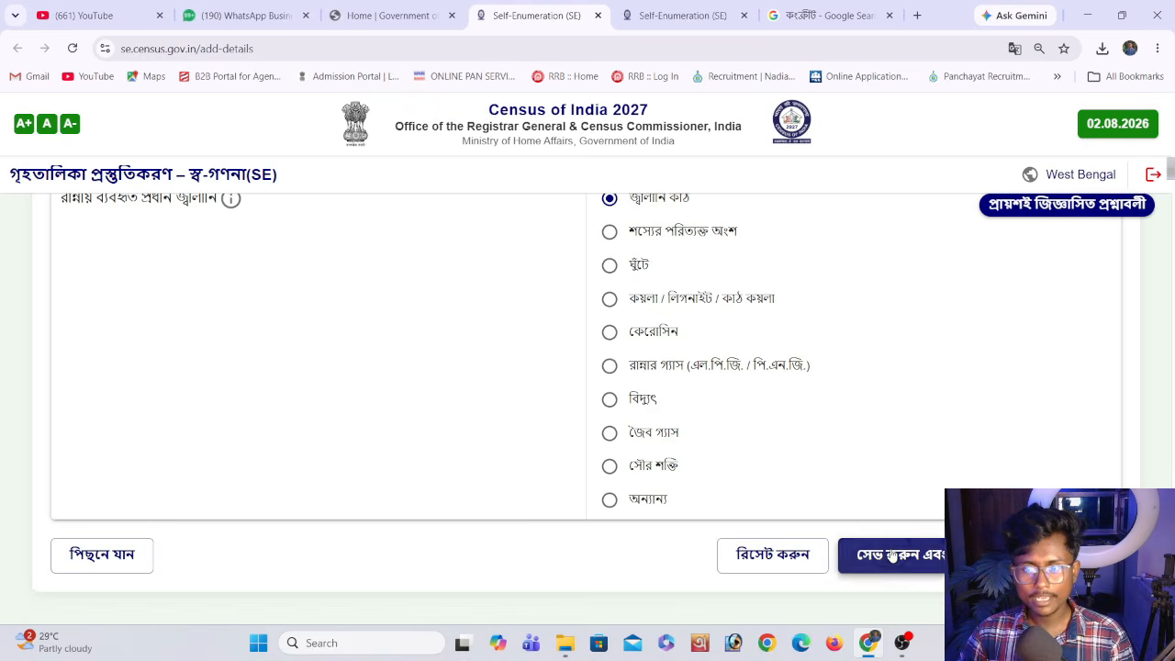
{"action": "left_click", "coordinate": [888, 554]}
{"action": "left_click", "coordinate": [695, 421]}
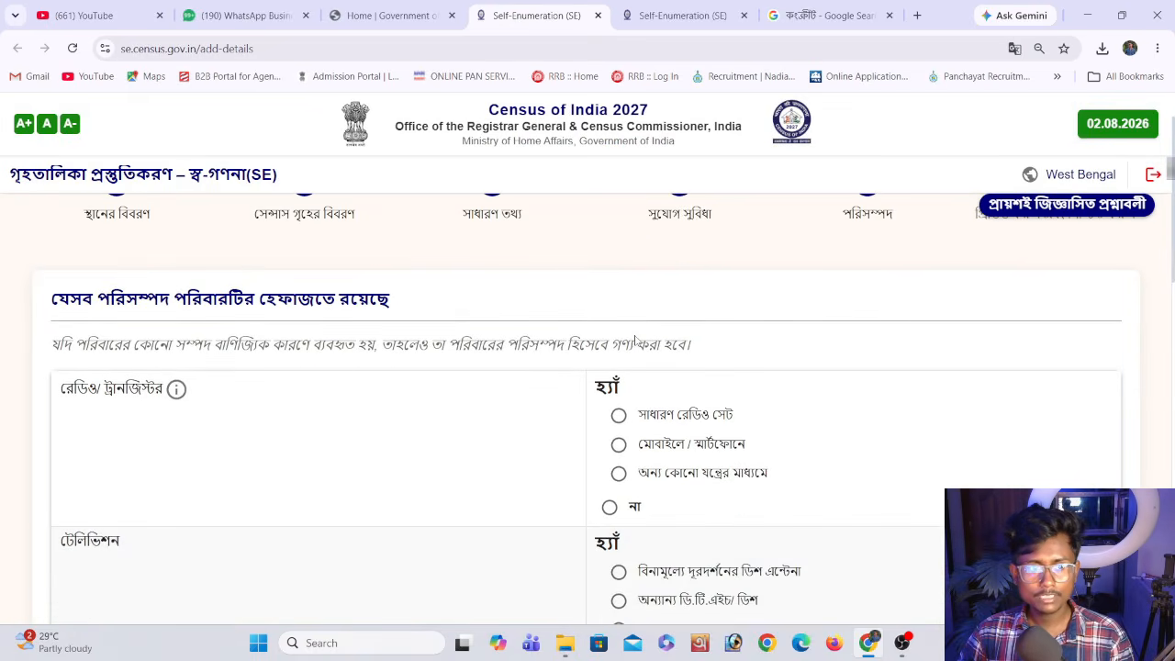
Set the radio/transistor answer to mobile/smartphone (মোবাইলে / স্মার্টফোনে) and the television answer to cable connection (কেবল সংযোগ)
{"action": "scroll", "coordinate": [657, 371], "scroll_direction": "down", "scroll_amount": 2}
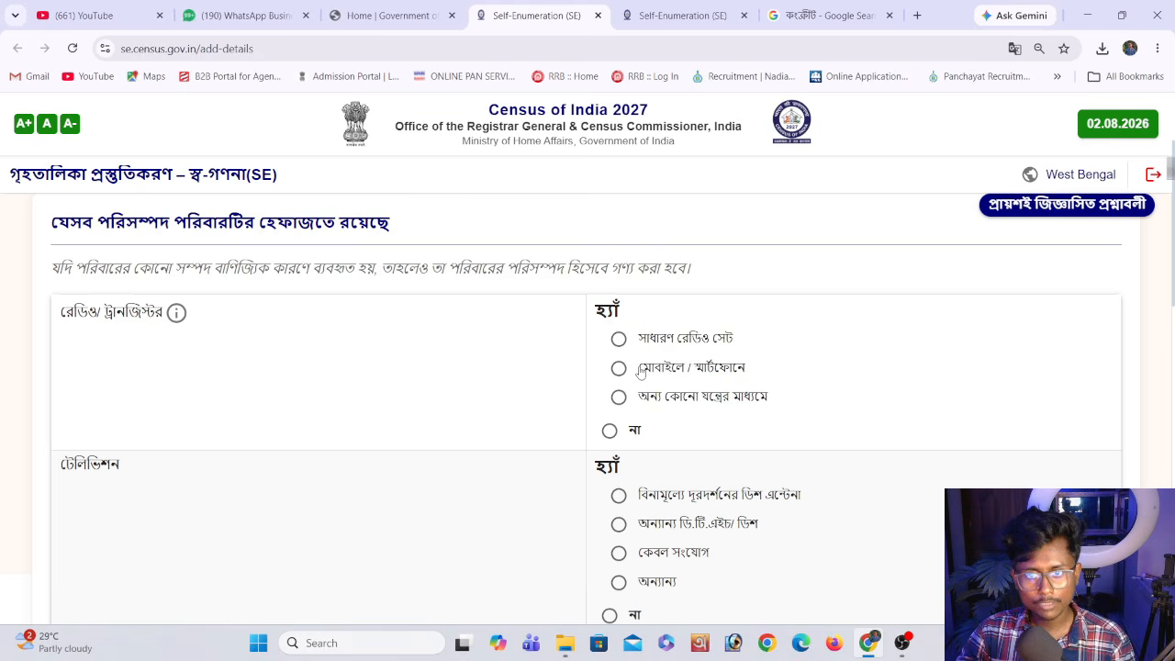
{"action": "left_click", "coordinate": [641, 371]}
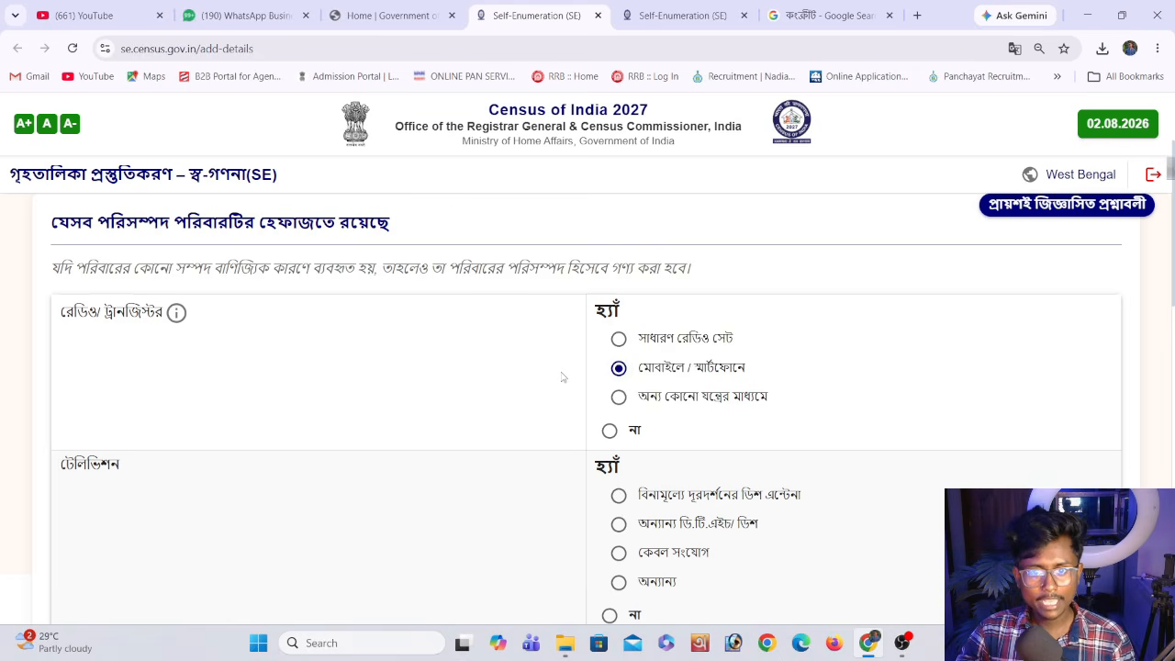
{"action": "scroll", "coordinate": [562, 376], "scroll_direction": "down", "scroll_amount": 1}
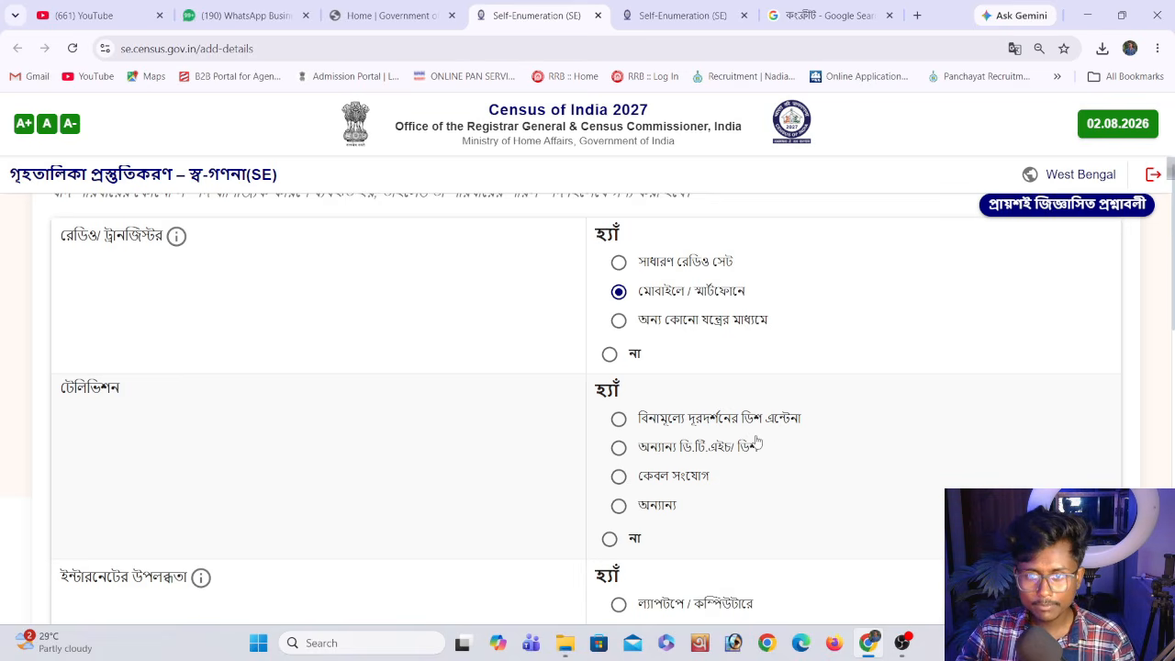
{"action": "left_click", "coordinate": [679, 477]}
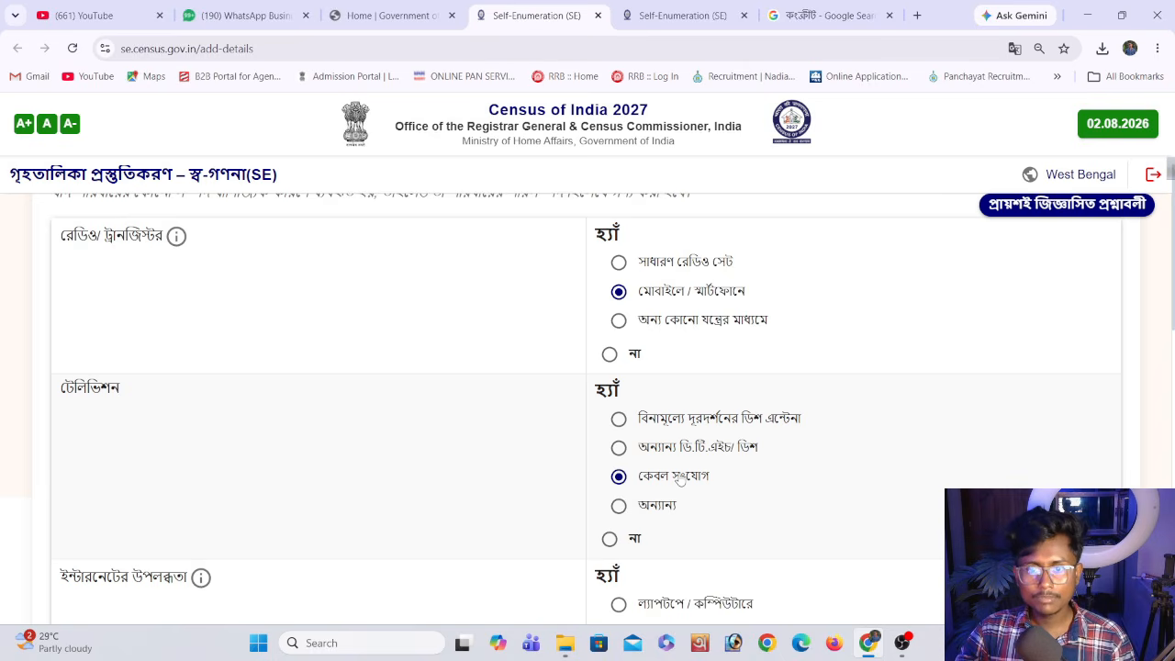
Set internet availability to laptop/computer (ল্যাপটপে / কম্পিউটারে) and the laptop/computer ownership answer to yes (হ্যাঁ)
{"action": "scroll", "coordinate": [569, 468], "scroll_direction": "down", "scroll_amount": 2}
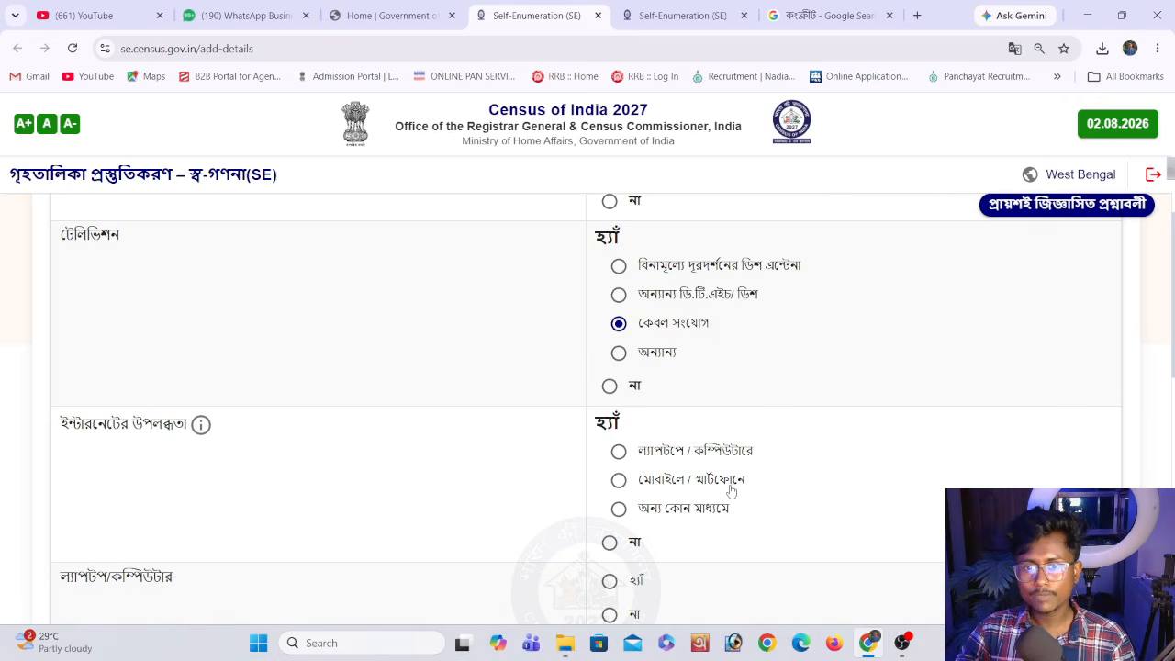
{"action": "left_click", "coordinate": [681, 456]}
{"action": "left_click", "coordinate": [647, 484]}
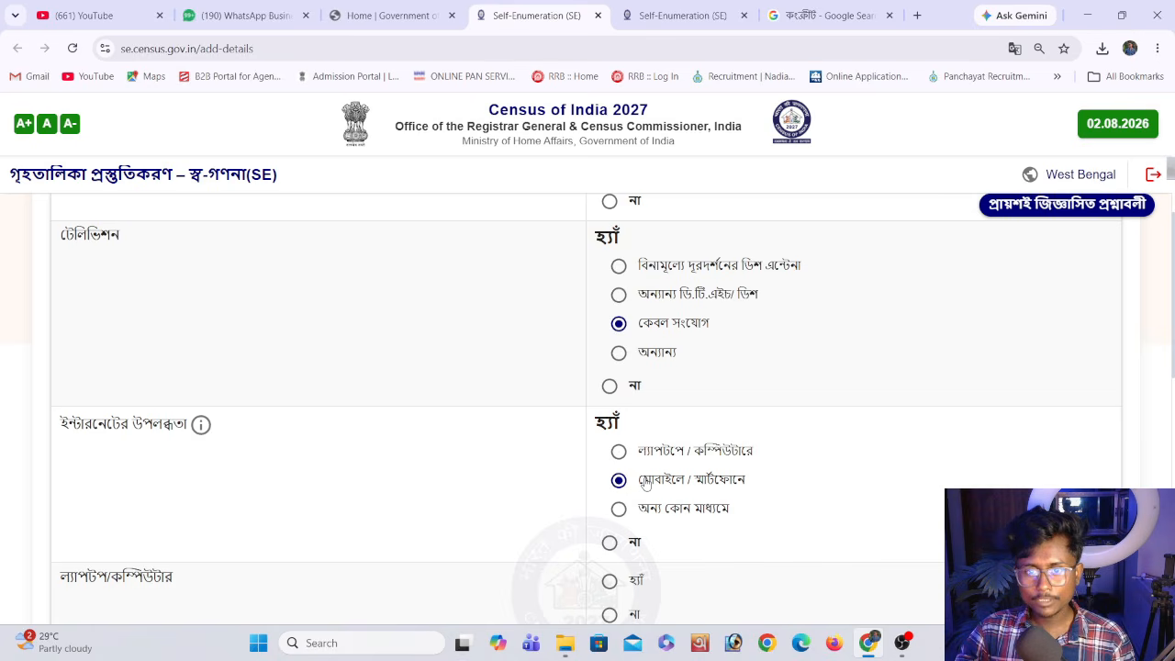
{"action": "scroll", "coordinate": [645, 487], "scroll_direction": "down", "scroll_amount": 1}
{"action": "left_click", "coordinate": [640, 380]}
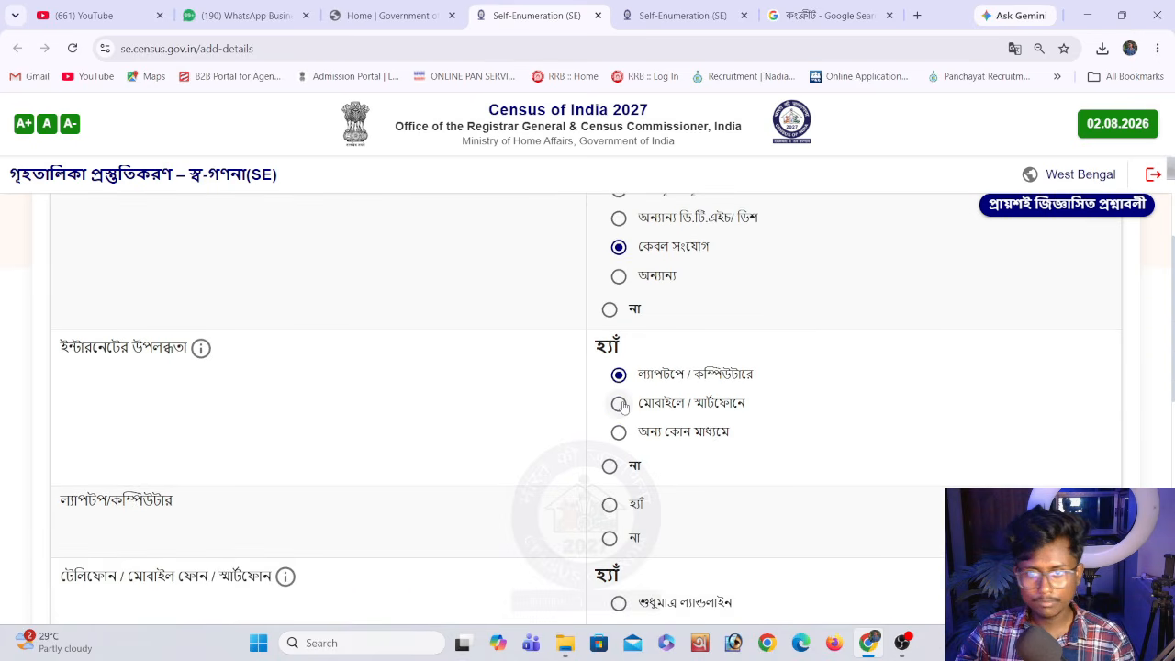
{"action": "scroll", "coordinate": [611, 423], "scroll_direction": "down", "scroll_amount": 1}
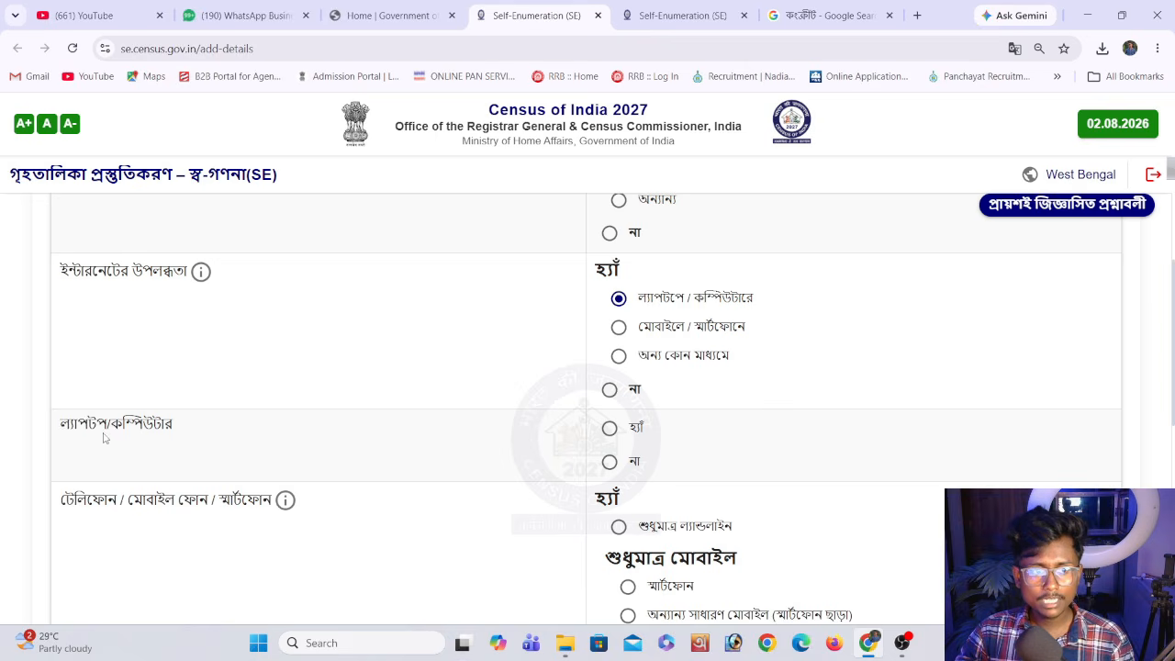
{"action": "left_click", "coordinate": [609, 428]}
{"action": "scroll", "coordinate": [341, 456], "scroll_direction": "down", "scroll_amount": 1}
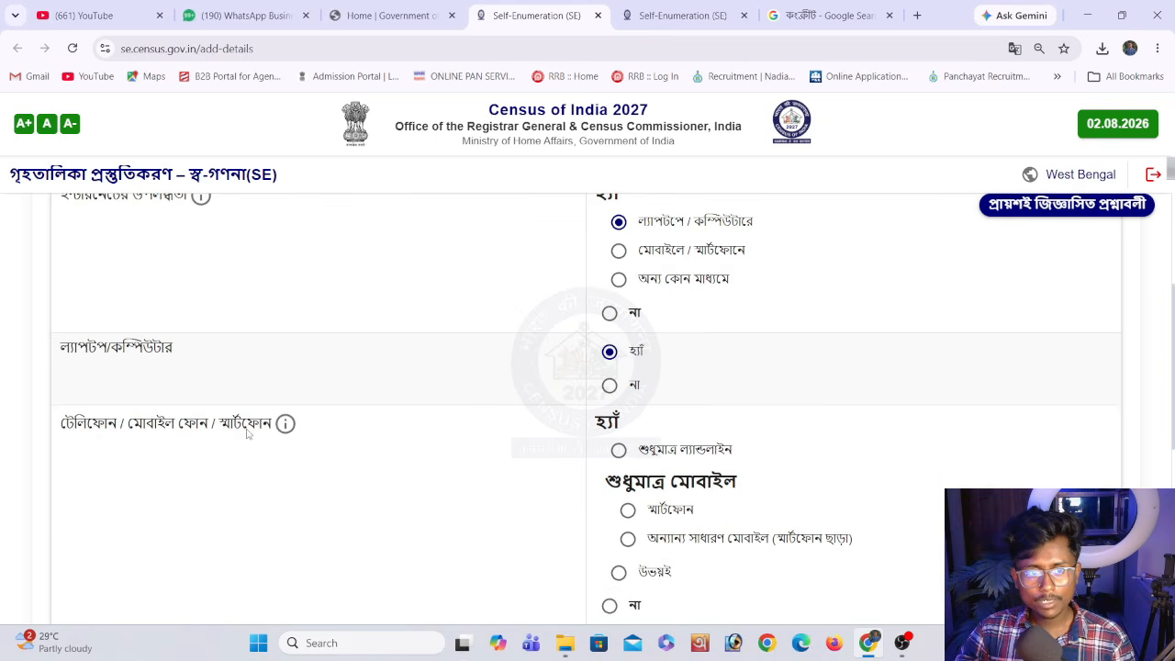
{"action": "scroll", "coordinate": [613, 468], "scroll_direction": "down", "scroll_amount": 1}
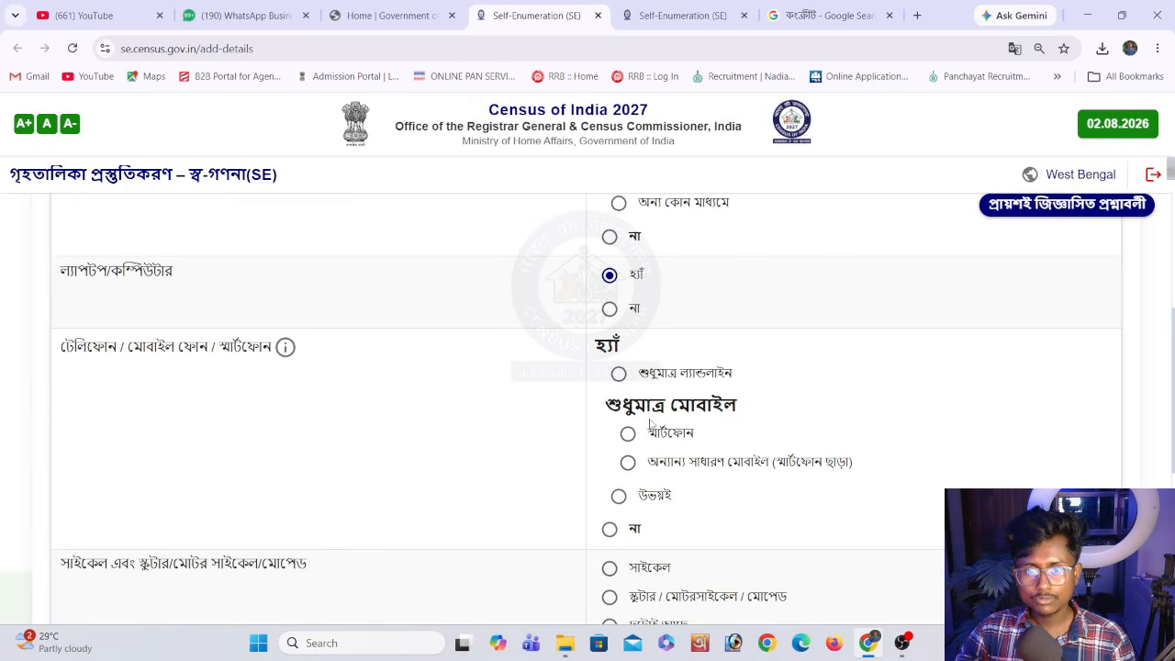
Set the telephone/mobile answer to smartphone (স্মার্টফোন) and the bicycle and scooter/motorcycle/moped answer to both (দুটোই আছে)
{"action": "left_click", "coordinate": [627, 433]}
{"action": "scroll", "coordinate": [615, 474], "scroll_direction": "down", "scroll_amount": 1}
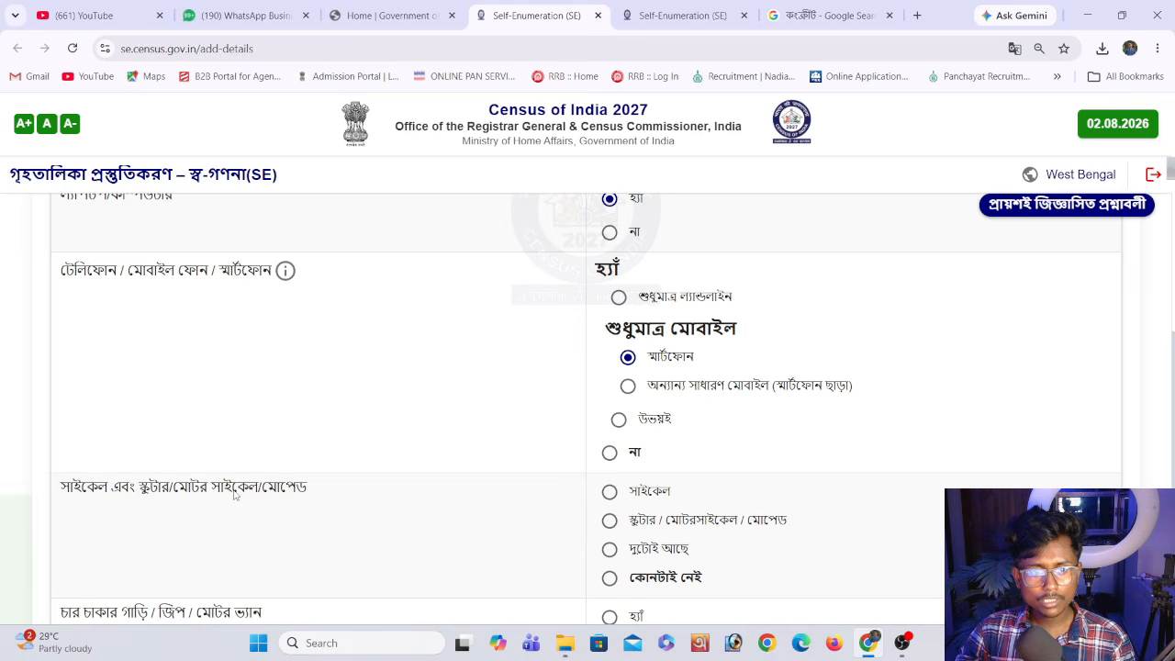
{"action": "scroll", "coordinate": [635, 513], "scroll_direction": "down", "scroll_amount": 1}
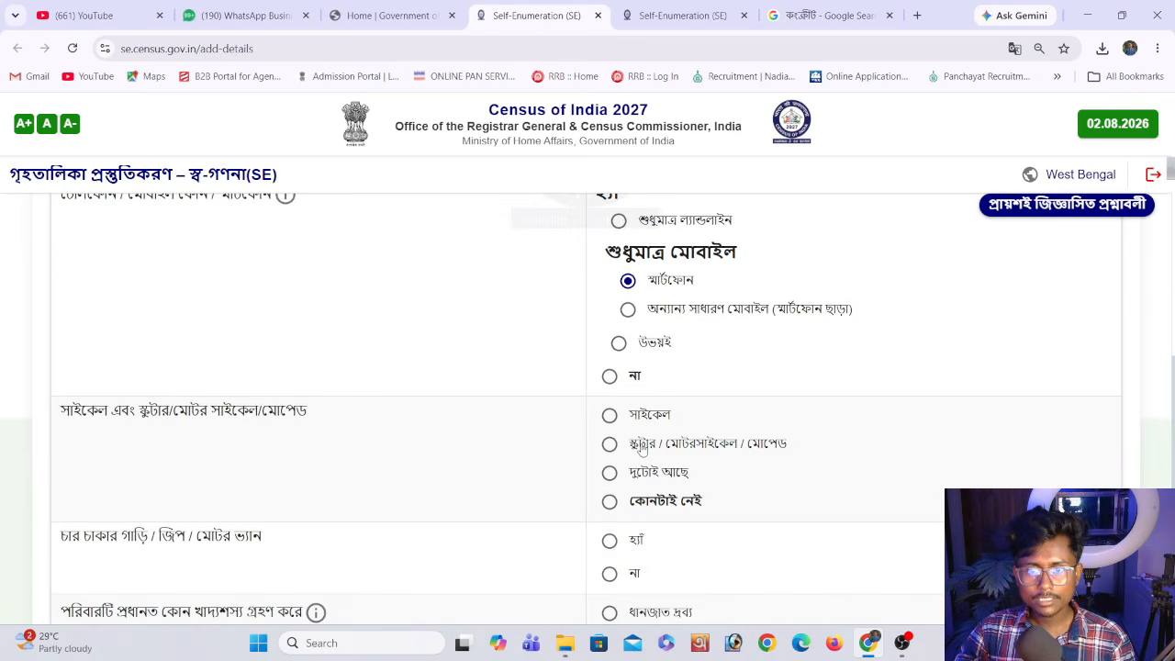
{"action": "left_click", "coordinate": [696, 450]}
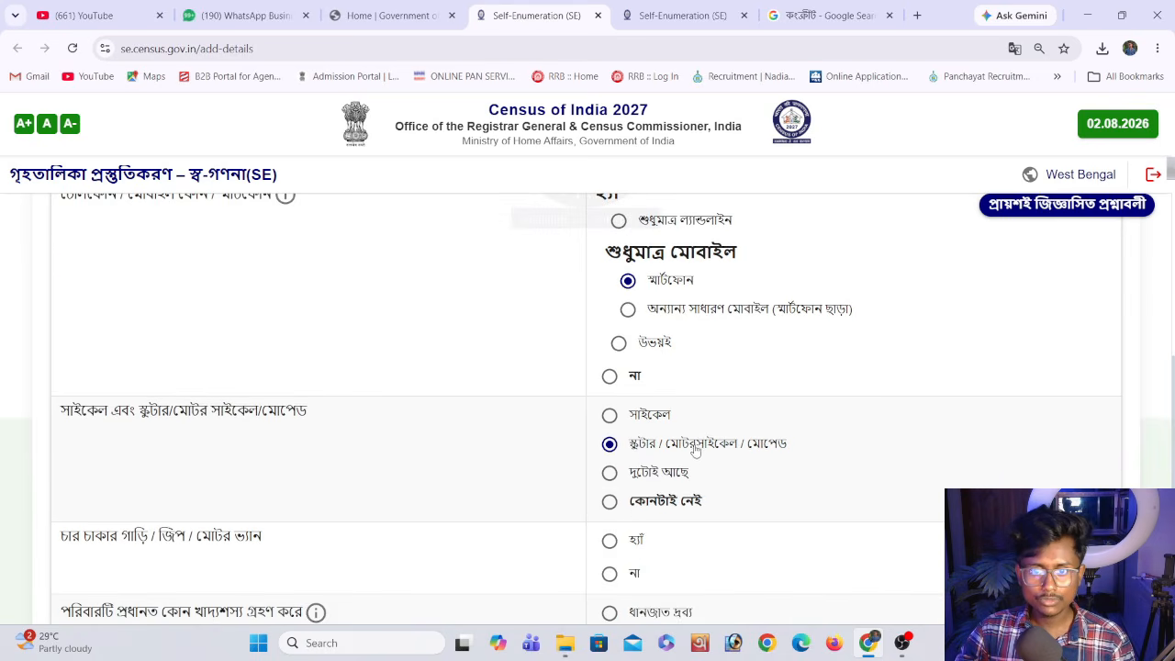
{"action": "left_click", "coordinate": [669, 471]}
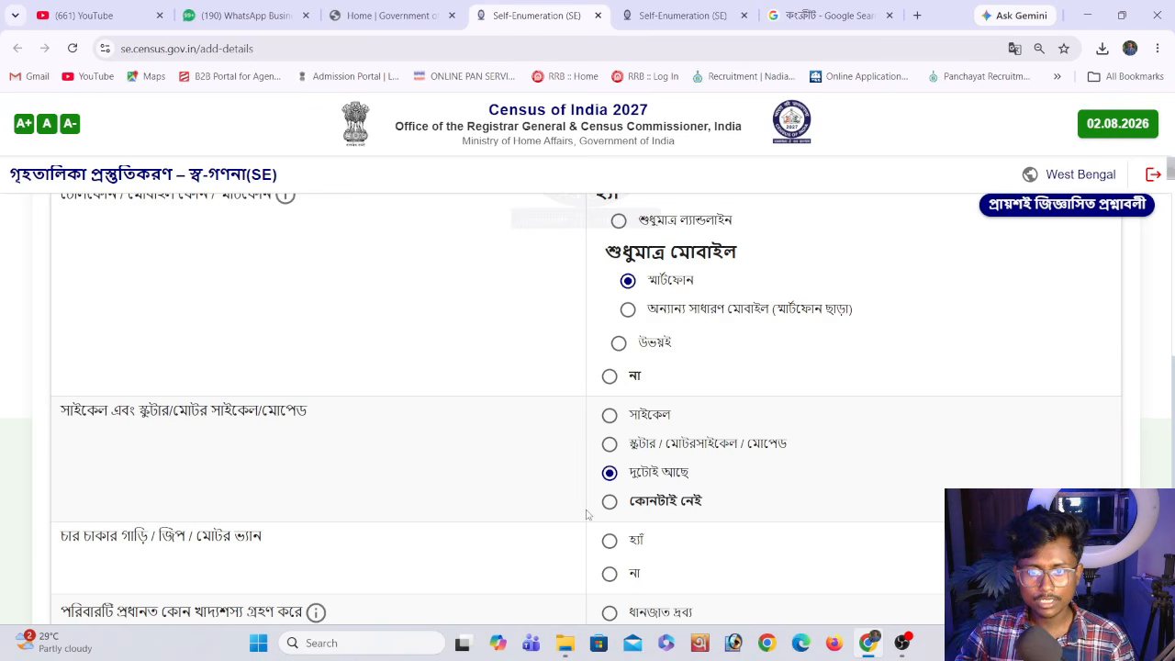
Set the four-wheeler/jeep/van answer to no (না) and the household's main cereal to rice products (ধানজাত দ্রব্য)
{"action": "scroll", "coordinate": [587, 514], "scroll_direction": "down", "scroll_amount": 1}
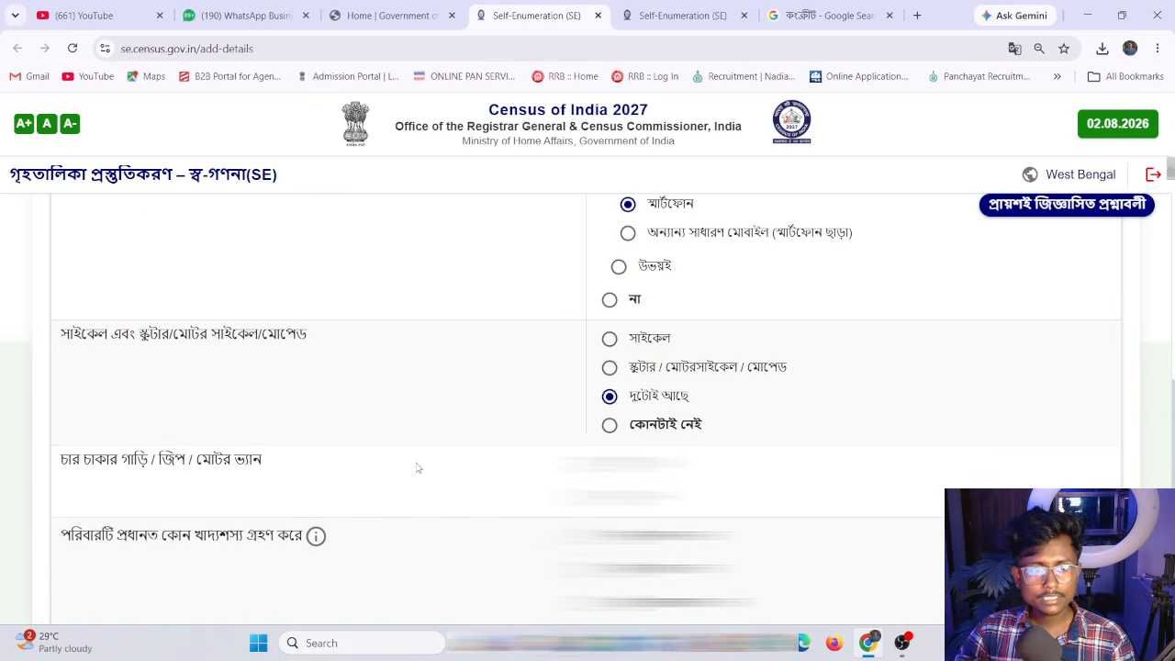
{"action": "left_click", "coordinate": [613, 496]}
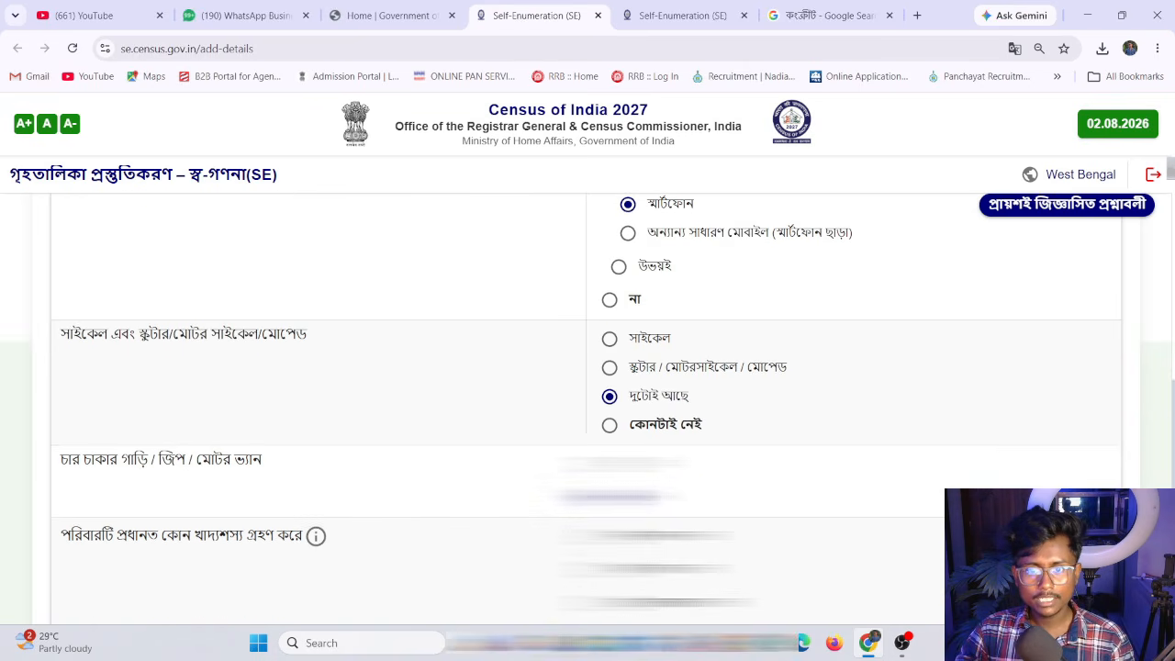
{"action": "scroll", "coordinate": [136, 480], "scroll_direction": "down", "scroll_amount": 1}
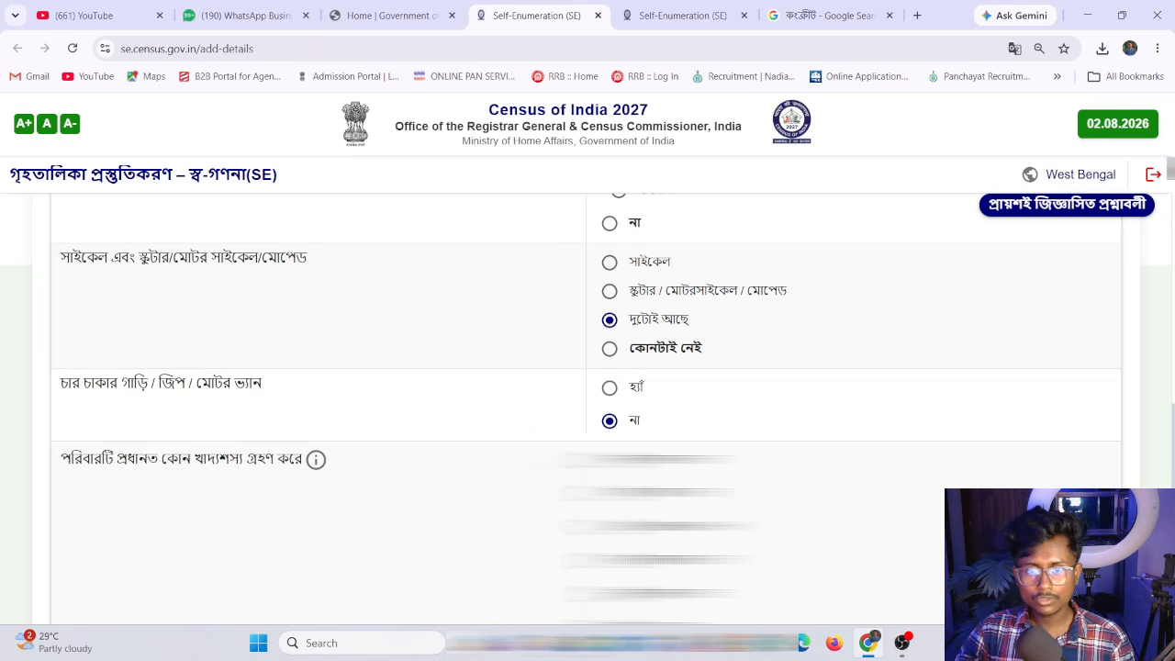
{"action": "scroll", "coordinate": [316, 459], "scroll_direction": "down", "scroll_amount": 1}
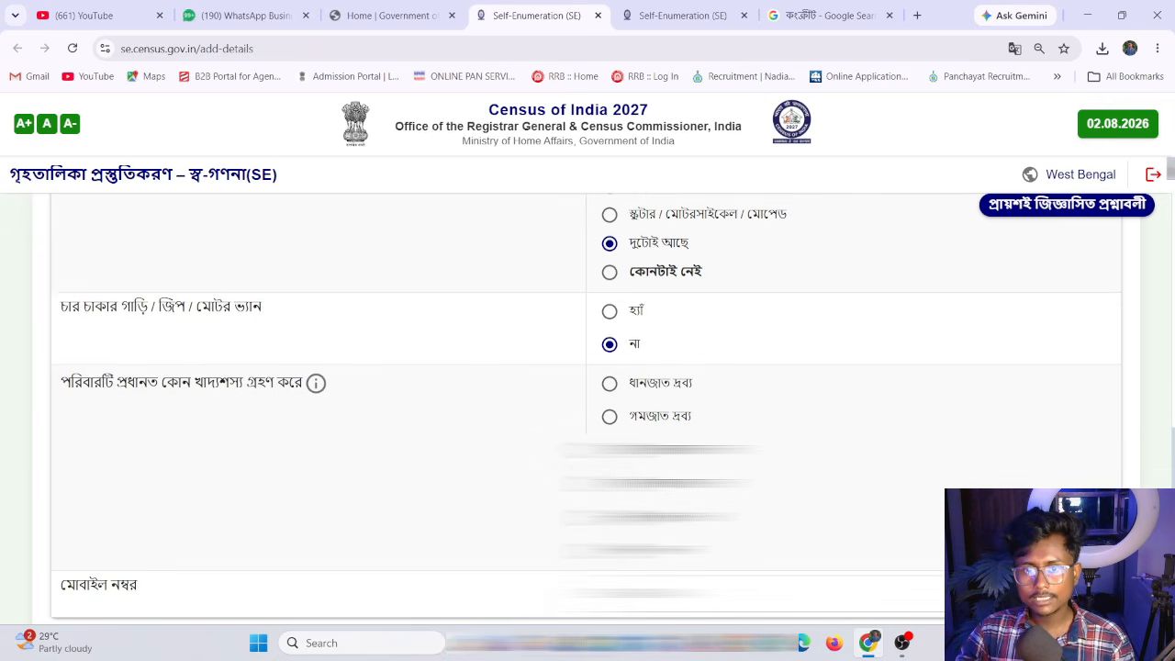
{"action": "left_click", "coordinate": [610, 383]}
Check the mobile number, then save and confirm the assets section to proceed to the preview
{"action": "scroll", "coordinate": [556, 393], "scroll_direction": "down", "scroll_amount": 1}
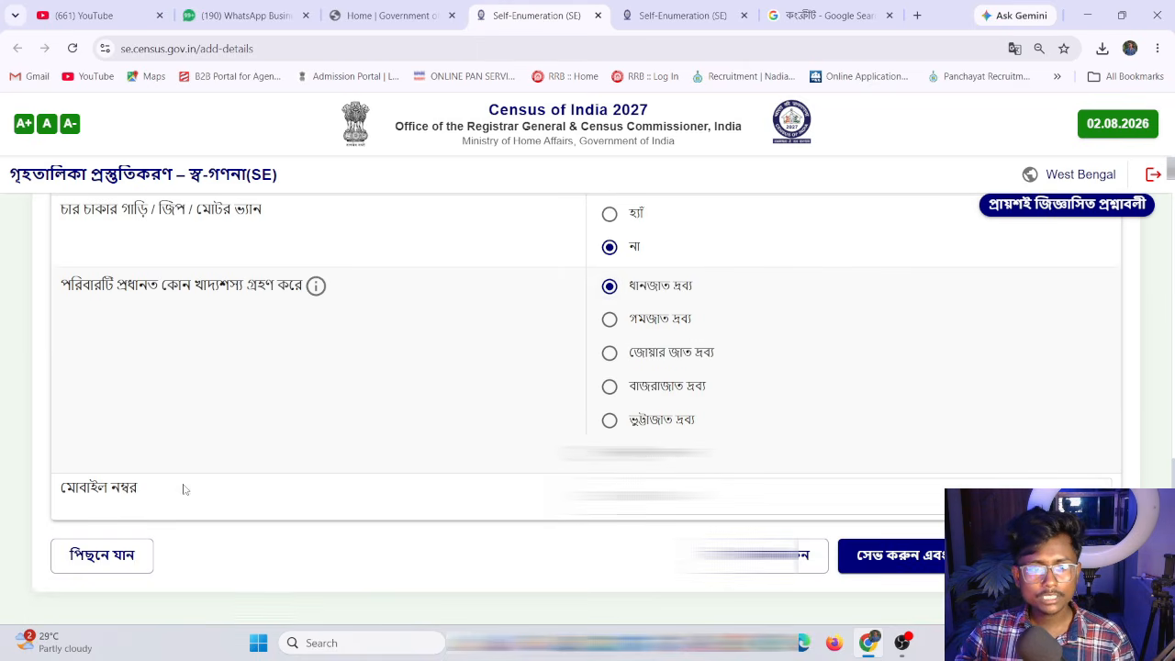
{"action": "double_click", "coordinate": [635, 496]}
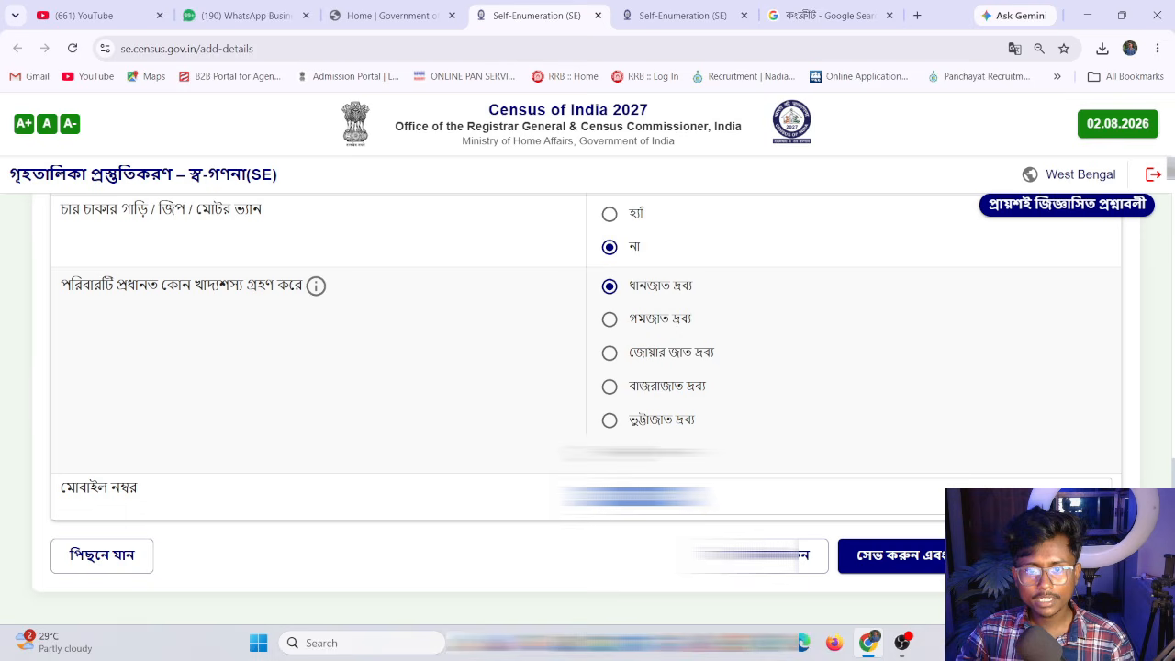
{"action": "left_click", "coordinate": [890, 557]}
{"action": "left_click", "coordinate": [690, 419]}
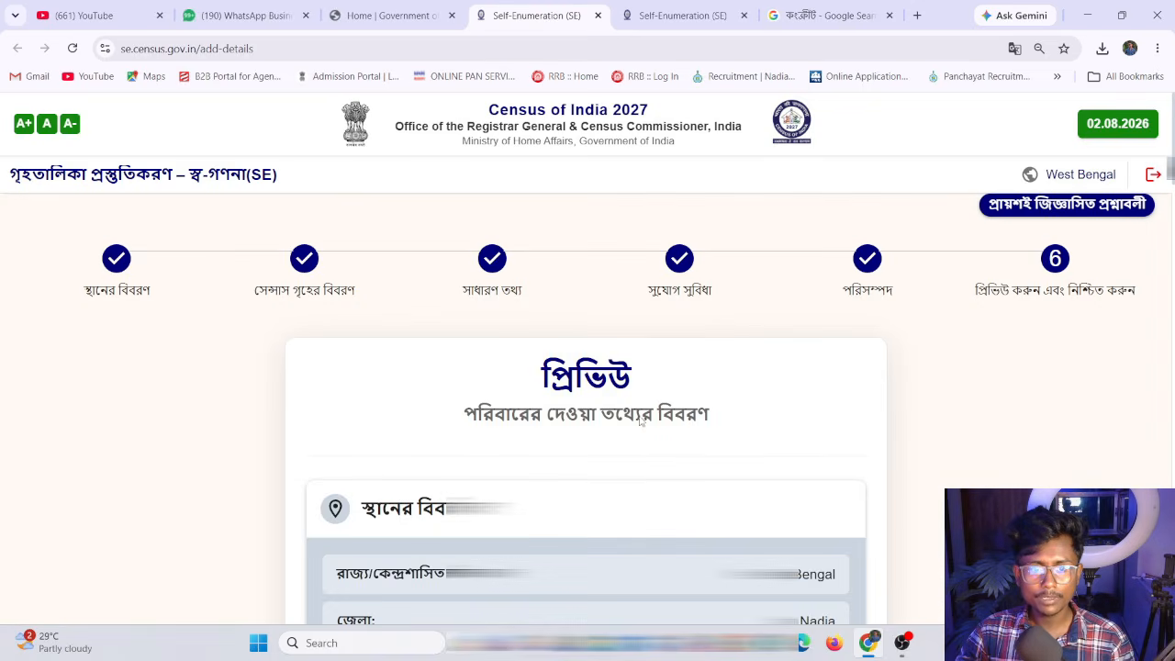
Review all household answers in the preview and save the form as a draft, acknowledging the notice
{"action": "scroll", "coordinate": [631, 376], "scroll_direction": "down", "scroll_amount": 1}
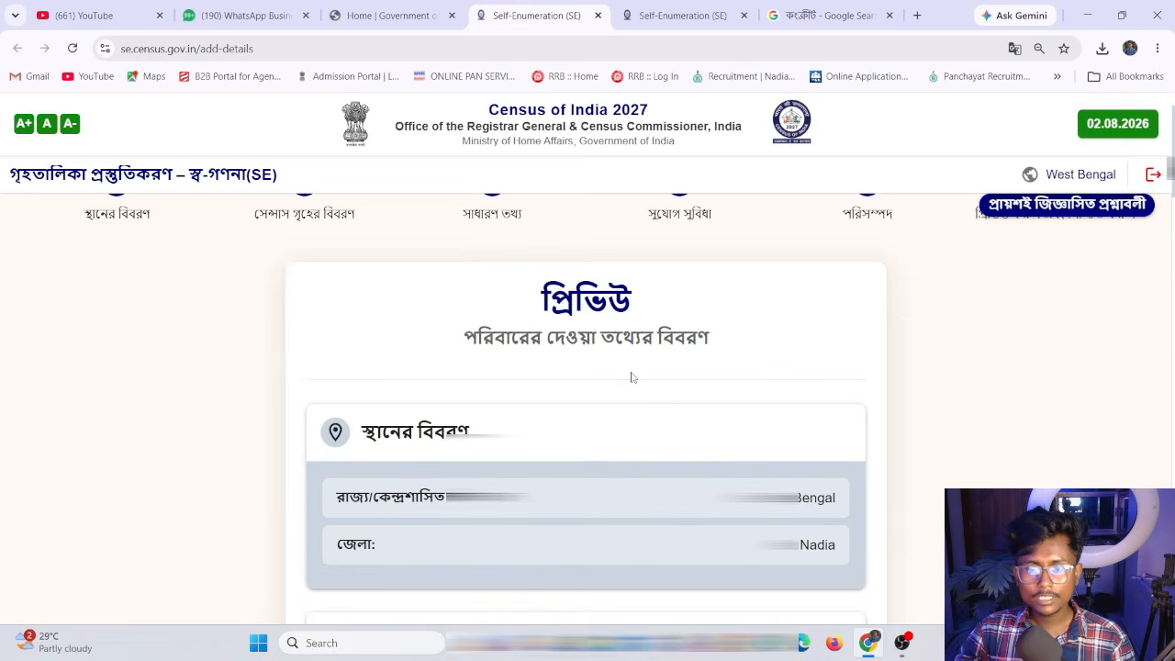
{"action": "scroll", "coordinate": [593, 393], "scroll_direction": "down", "scroll_amount": 10}
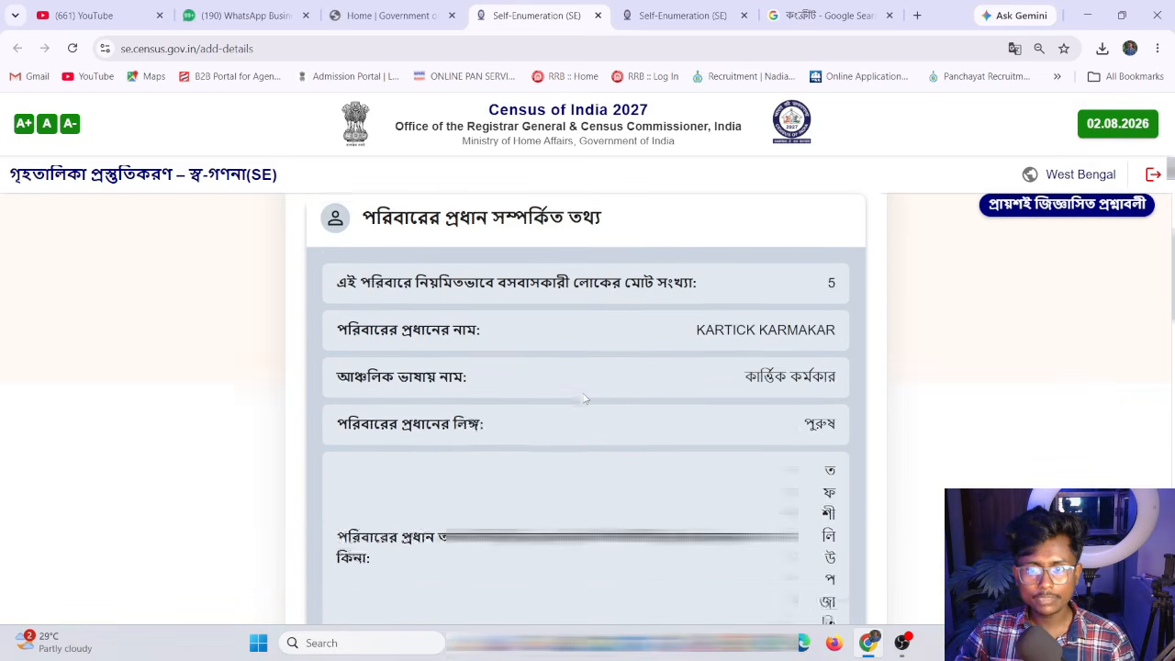
{"action": "scroll", "coordinate": [585, 395], "scroll_direction": "down", "scroll_amount": 10}
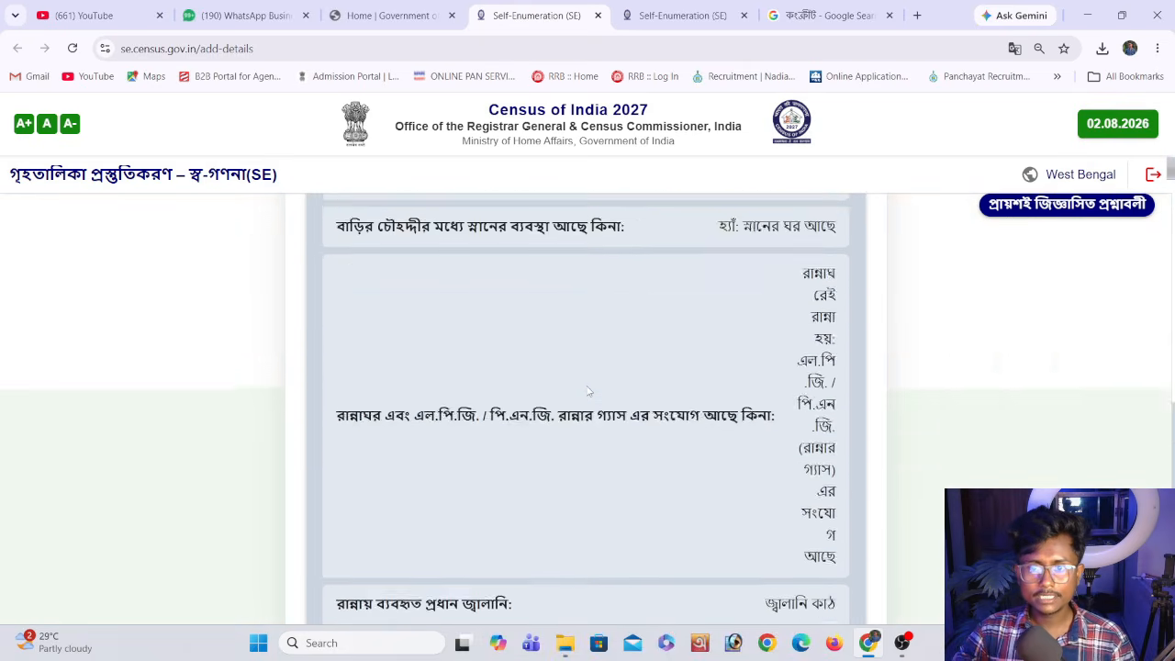
{"action": "scroll", "coordinate": [589, 390], "scroll_direction": "up", "scroll_amount": 20}
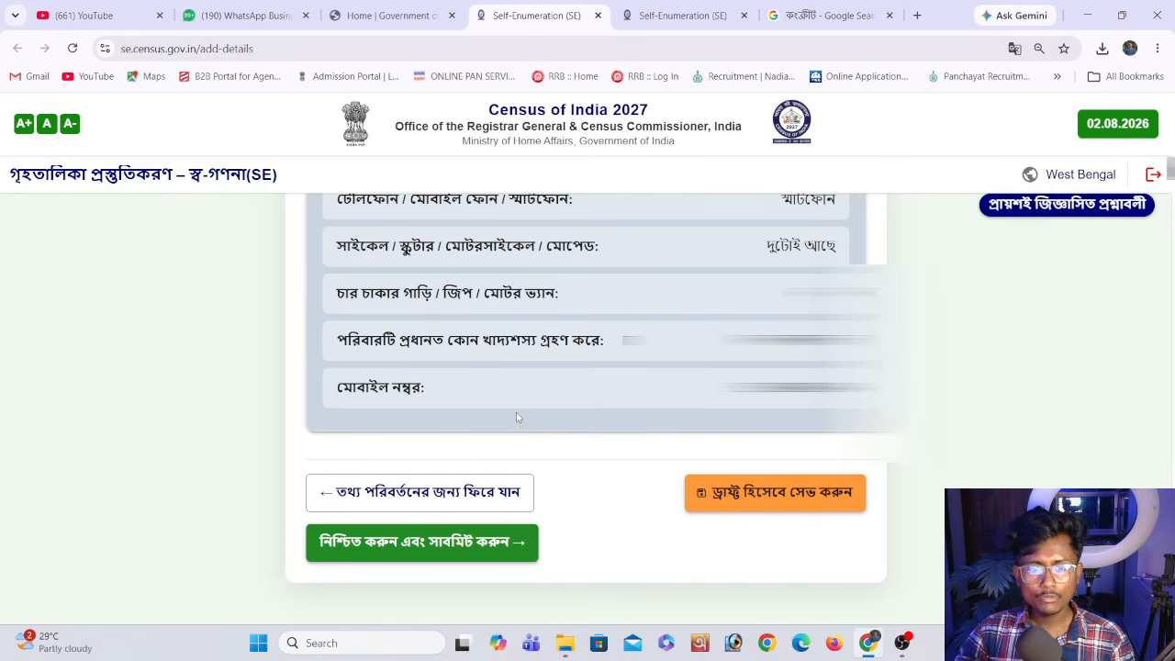
{"action": "left_click", "coordinate": [706, 494]}
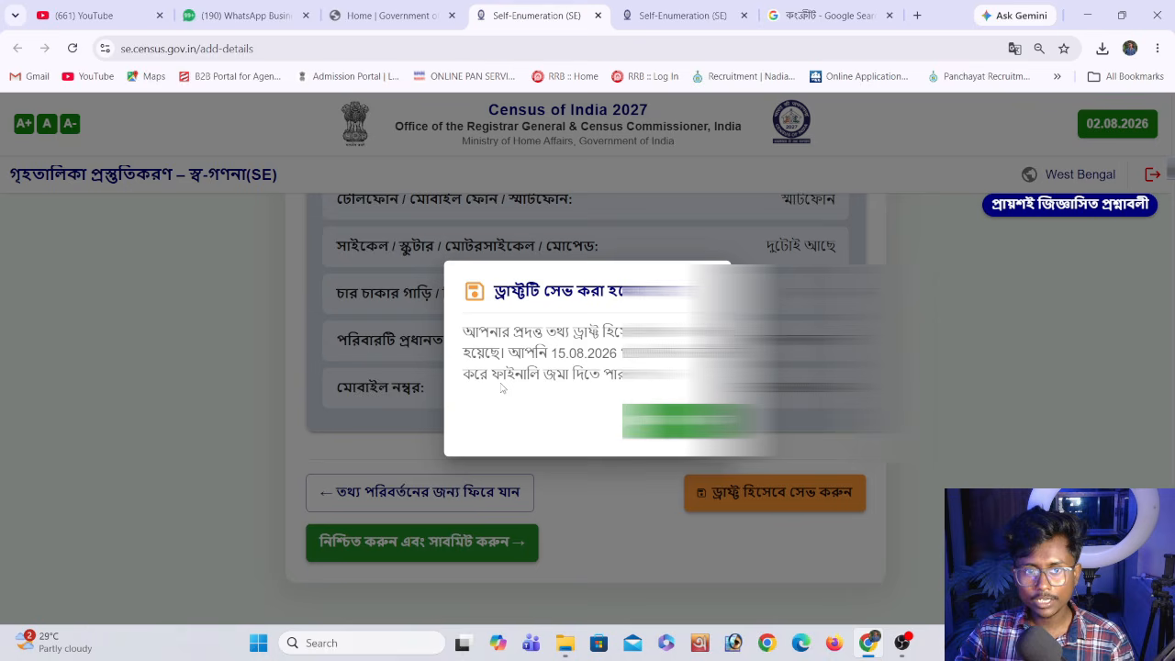
{"action": "left_click", "coordinate": [680, 420]}
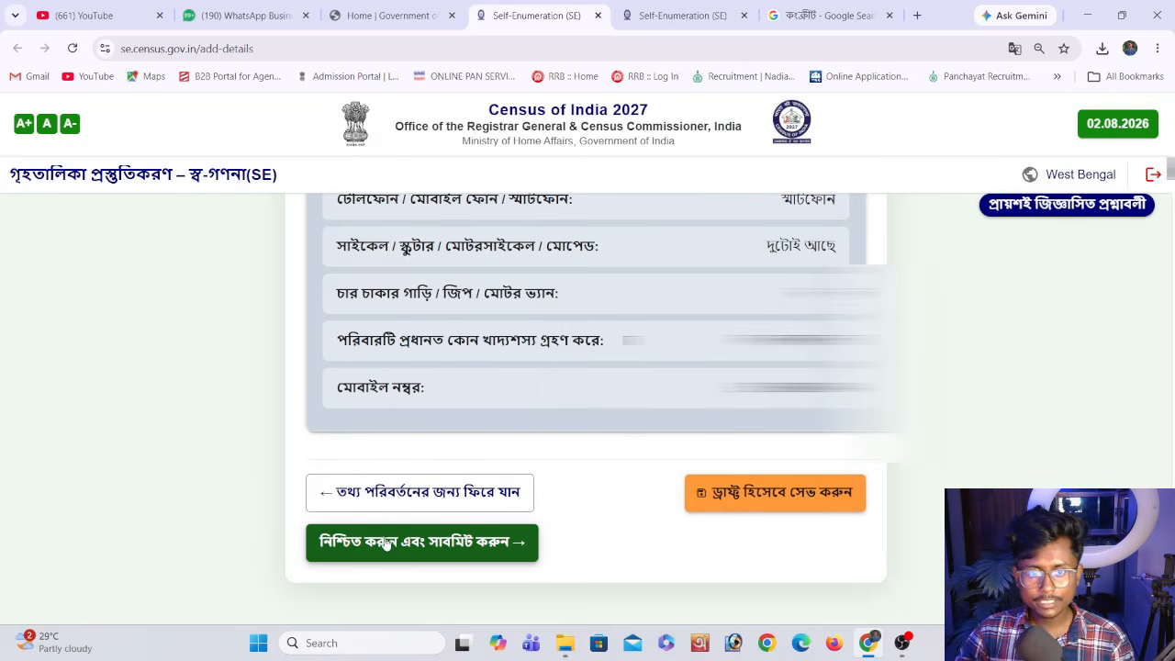
Submit the self-enumeration form and confirm the final submission
{"action": "left_click", "coordinate": [416, 544]}
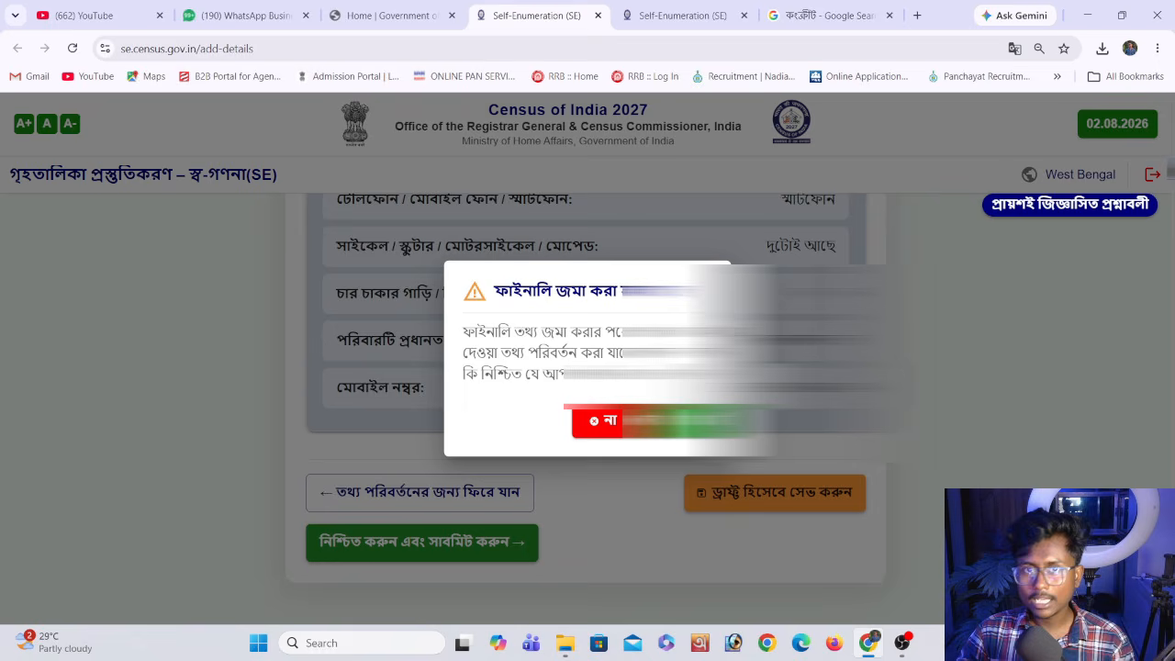
{"action": "left_click", "coordinate": [679, 420]}
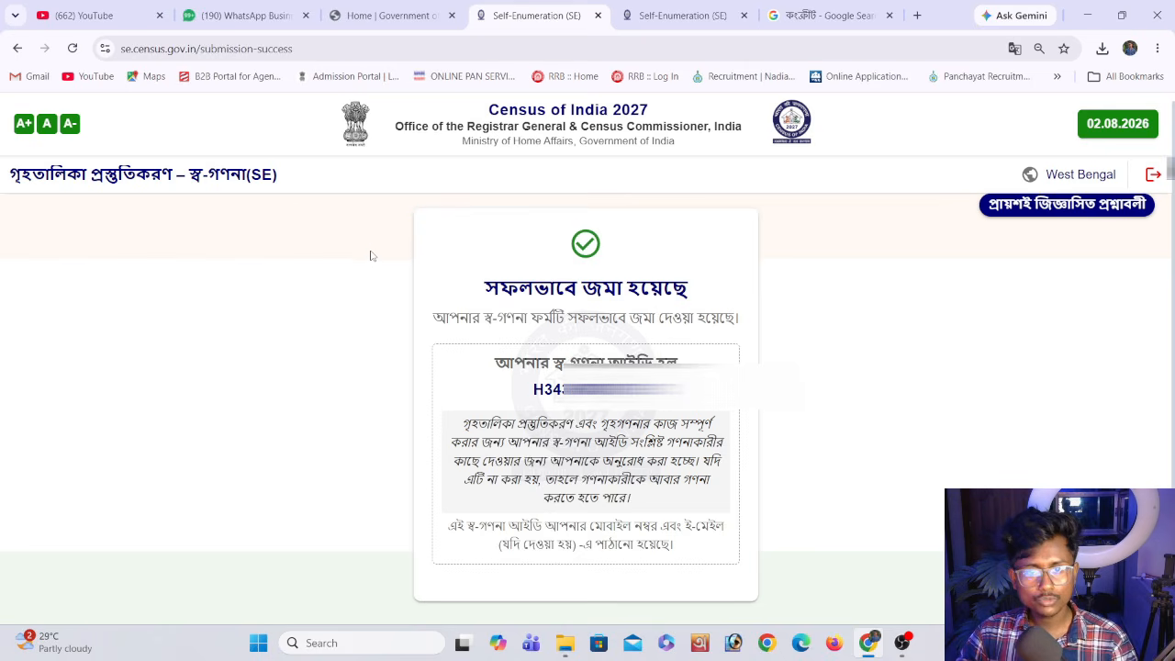
Capture the submission confirmation card with Snipping Tool, save it as a PNG in the Screenshots folder, and close Snipping Tool
{"action": "key", "text": "super+shift+s"}
{"action": "left_click_drag", "start_coordinate": [392, 196], "coordinate": [773, 615]}
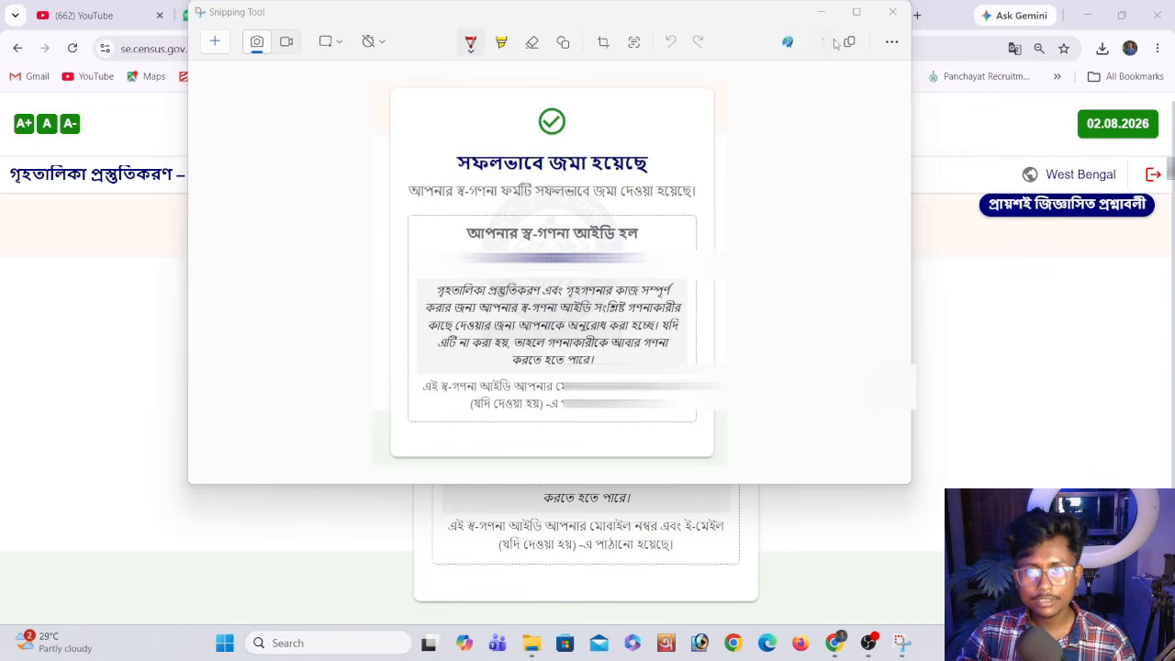
{"action": "left_click", "coordinate": [817, 41]}
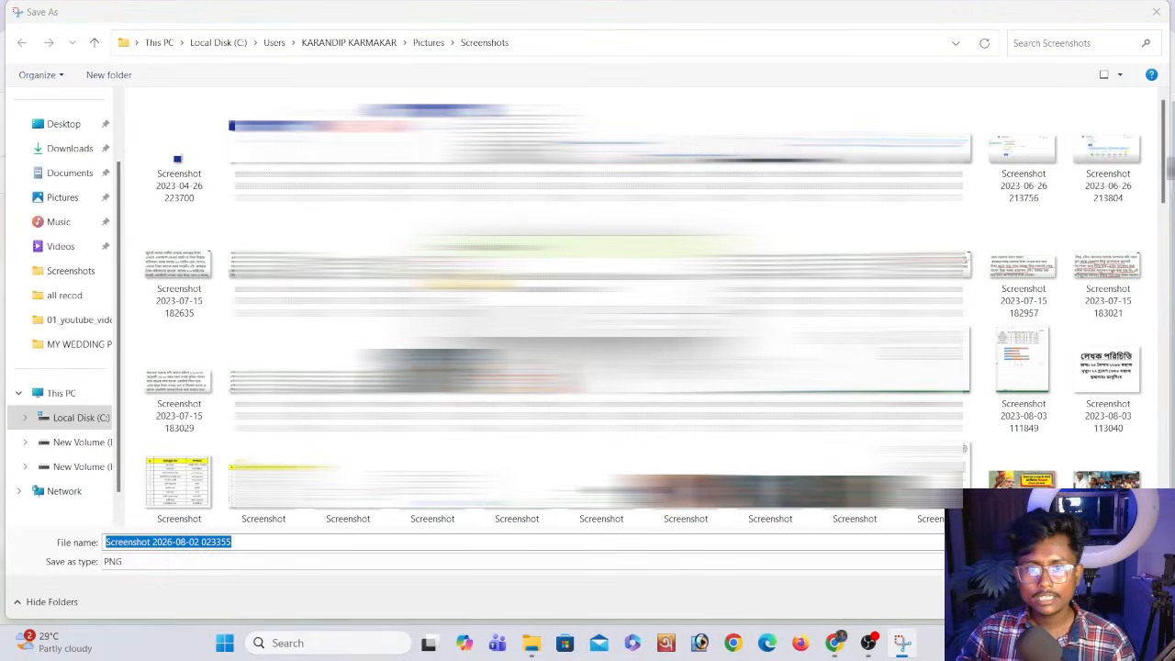
{"action": "key", "text": "Return"}
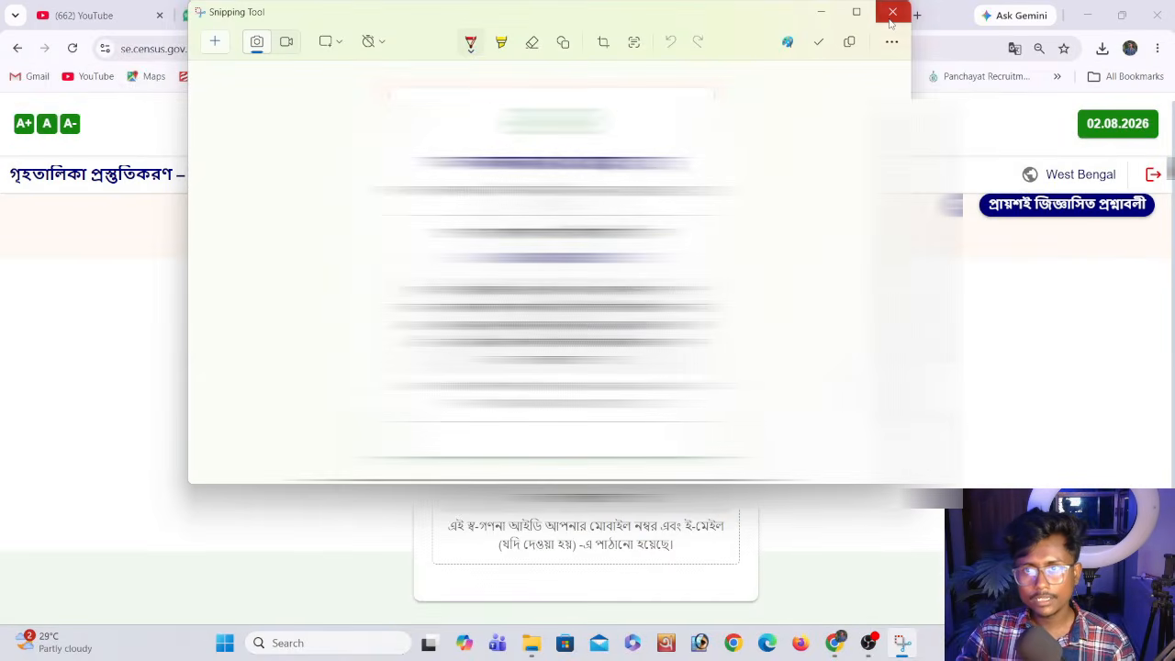
{"action": "left_click", "coordinate": [891, 10]}
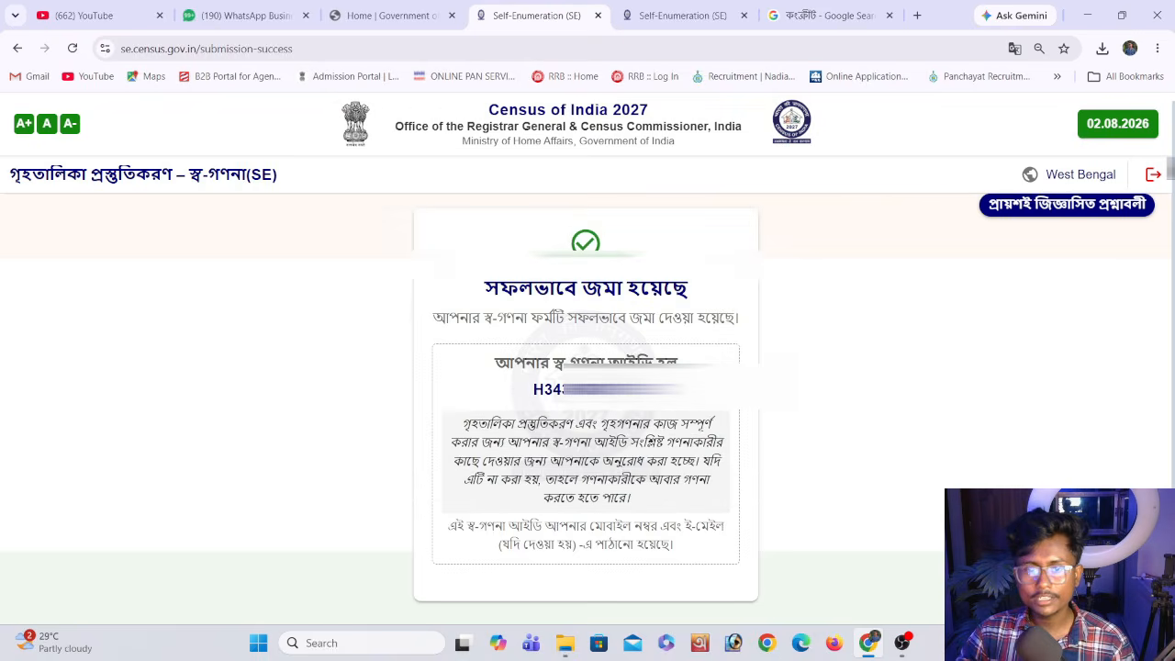